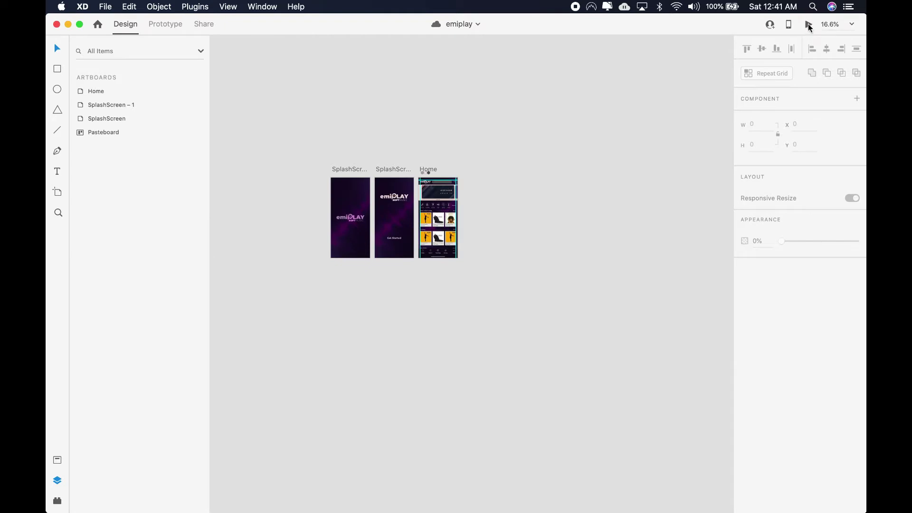
Step: Preview the emiplay prototype, continue past the Get Started screen, and browse the home screen's banner carousel
click(809, 25)
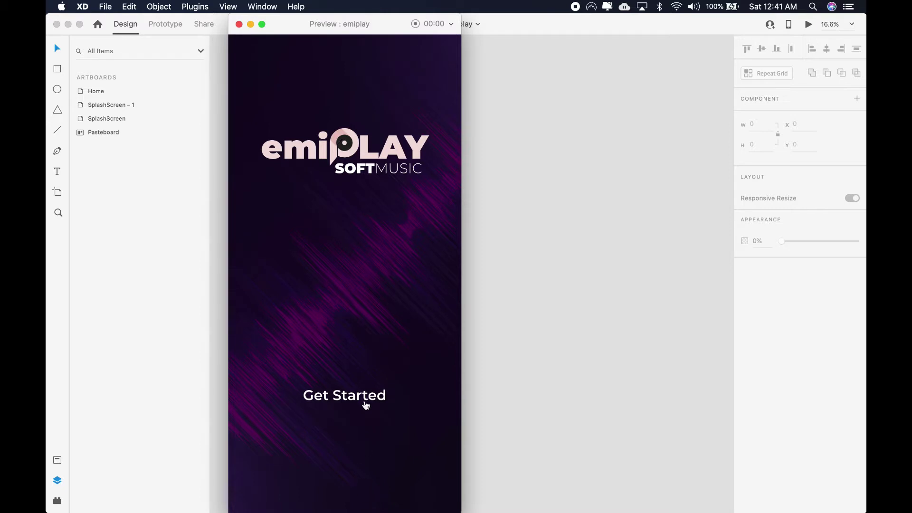
click(366, 404)
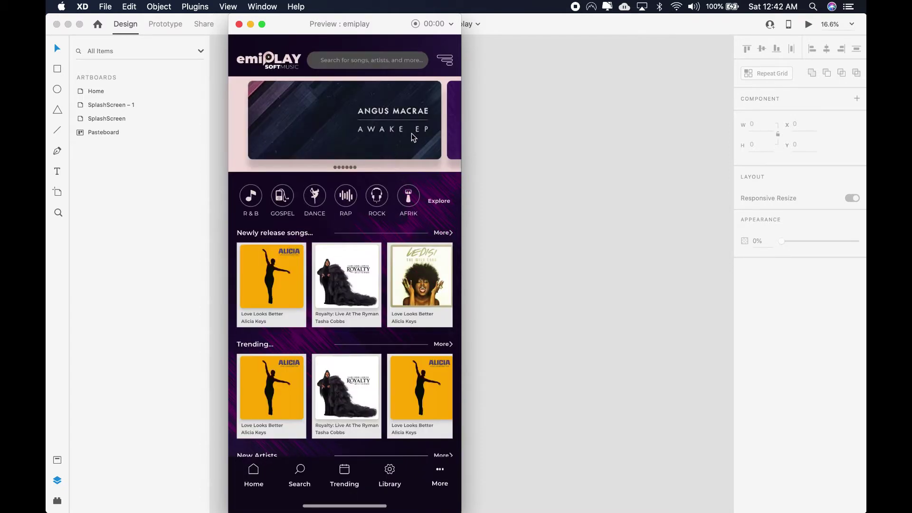
scroll(412, 139, right, 5)
scroll(428, 142, right, 3)
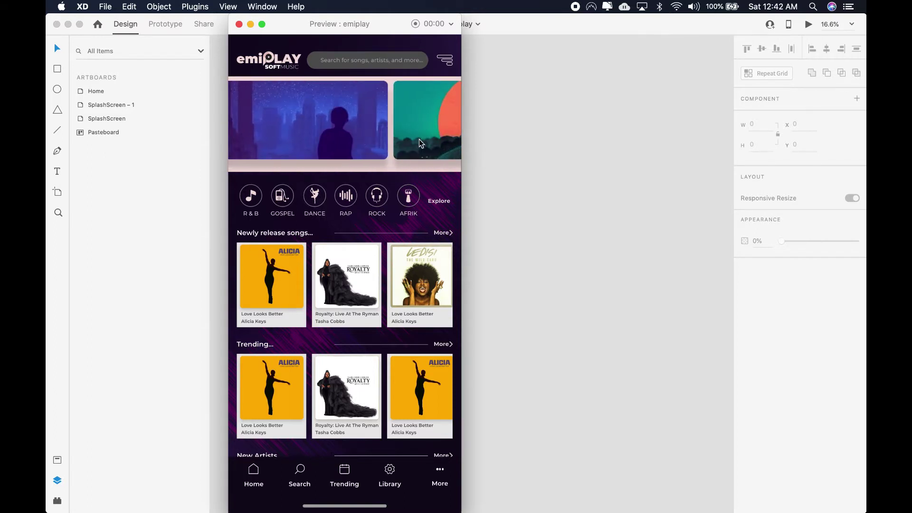
scroll(342, 144, right, 6)
scroll(265, 144, right, 6)
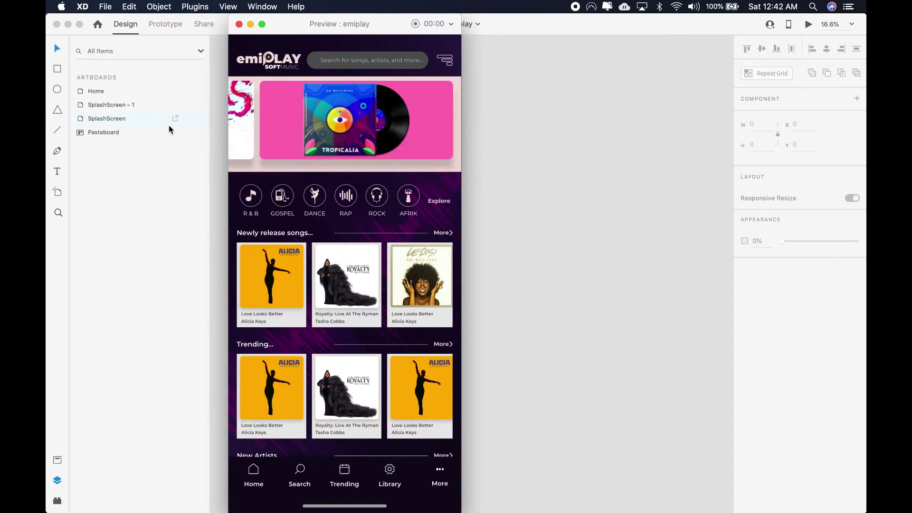
scroll(333, 299, right, 5)
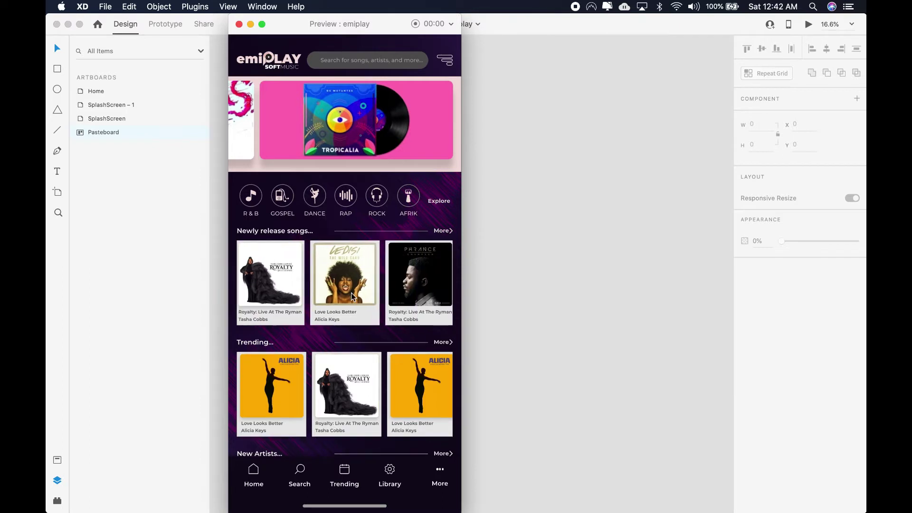
Step: Browse the previewed home screen's newly released songs, trending and new artists rows, and close the preview
scroll(337, 297, down, 1)
scroll(345, 296, left, 3)
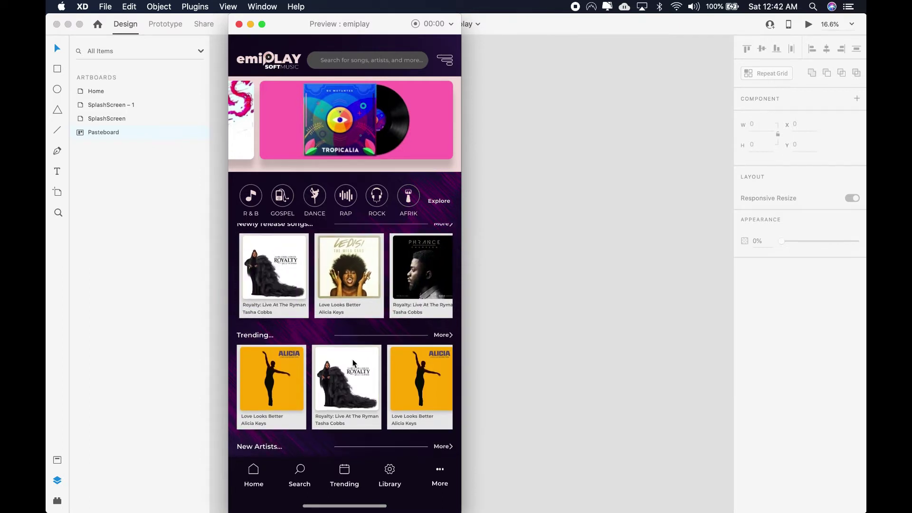
scroll(309, 342, down, 1)
scroll(289, 376, right, 3)
scroll(288, 376, down, 2)
scroll(295, 375, right, 2)
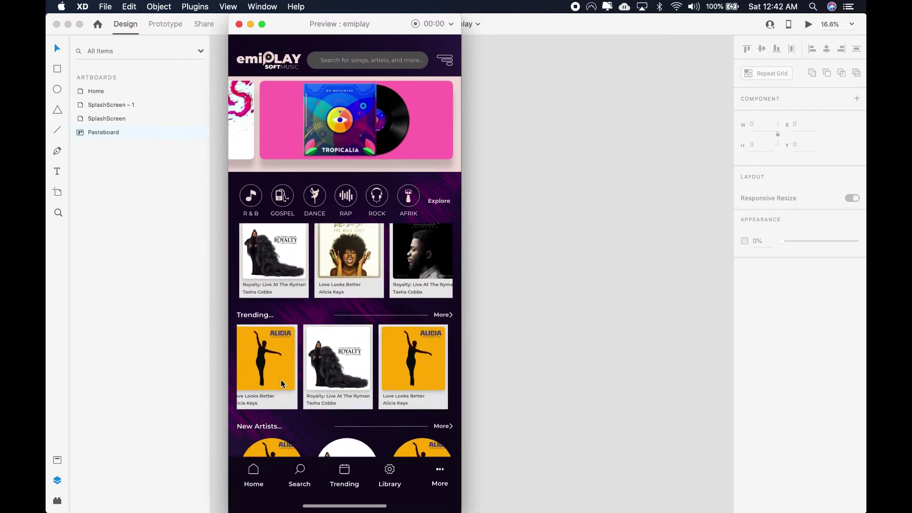
scroll(352, 333, down, 3)
scroll(399, 421, right, 1)
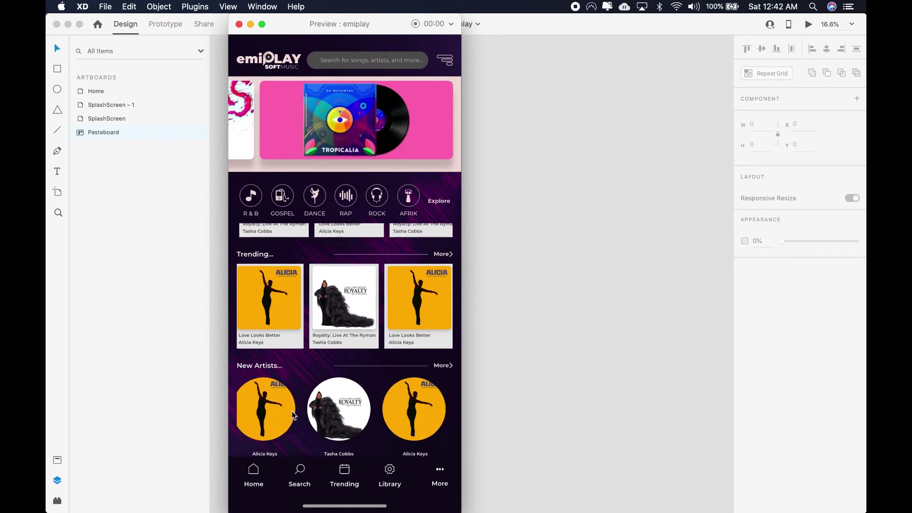
scroll(339, 423, right, 3)
scroll(335, 428, right, 1)
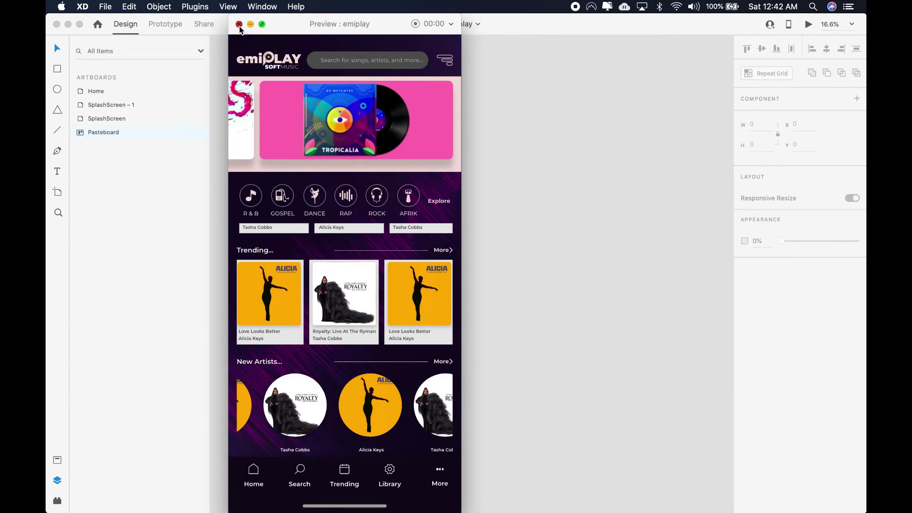
click(239, 24)
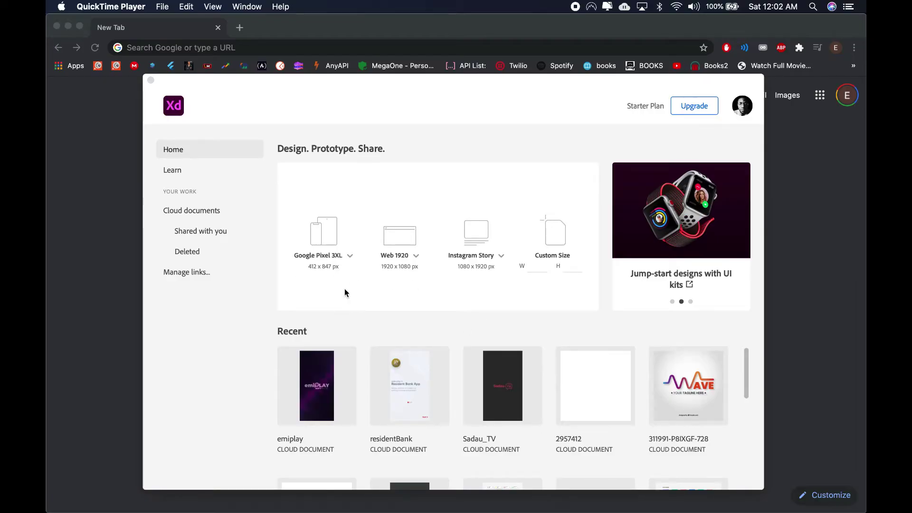
Step: Create a new document with the Google Pixel 3XL (412 × 847) artboard preset
click(351, 256)
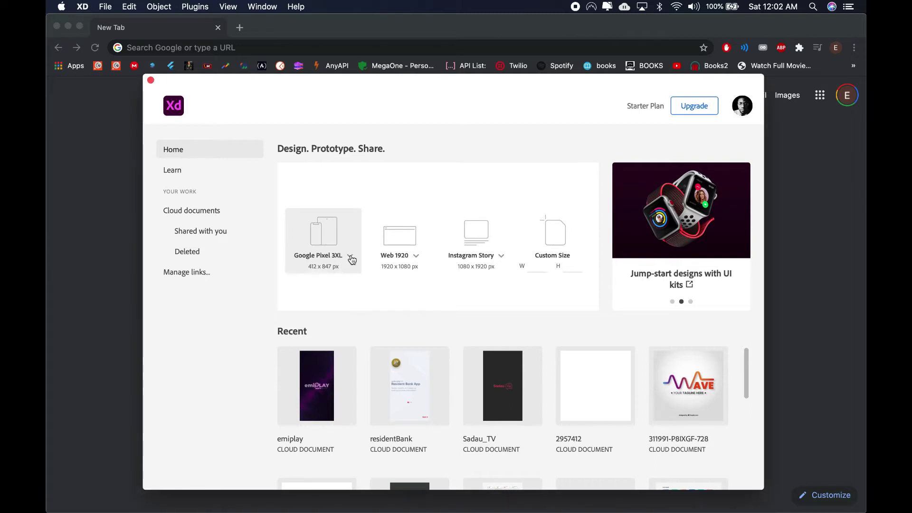
click(351, 256)
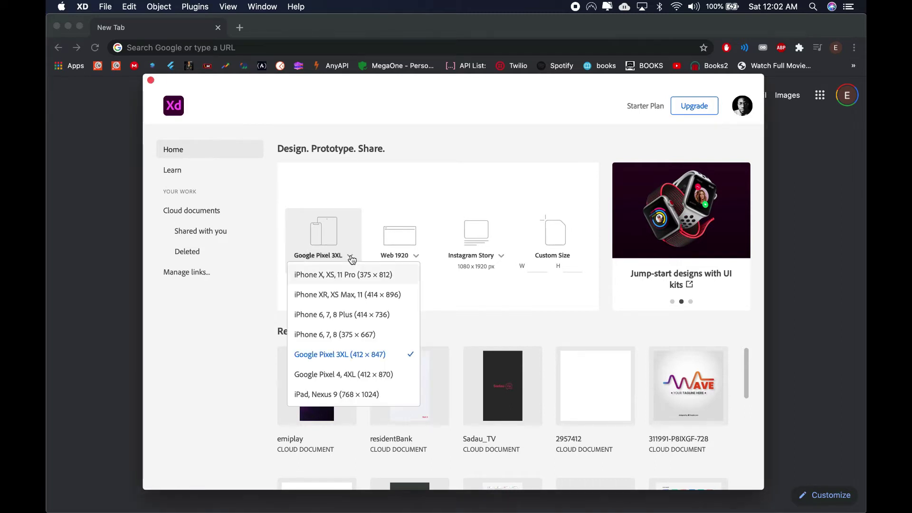
click(341, 355)
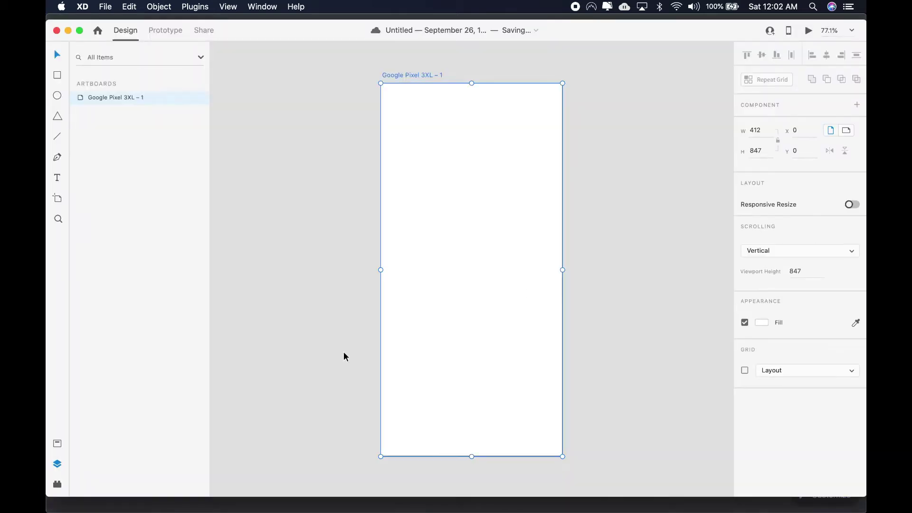
Step: Rename the Google Pixel 3XL artboard as Splashscreen
double_click(406, 75)
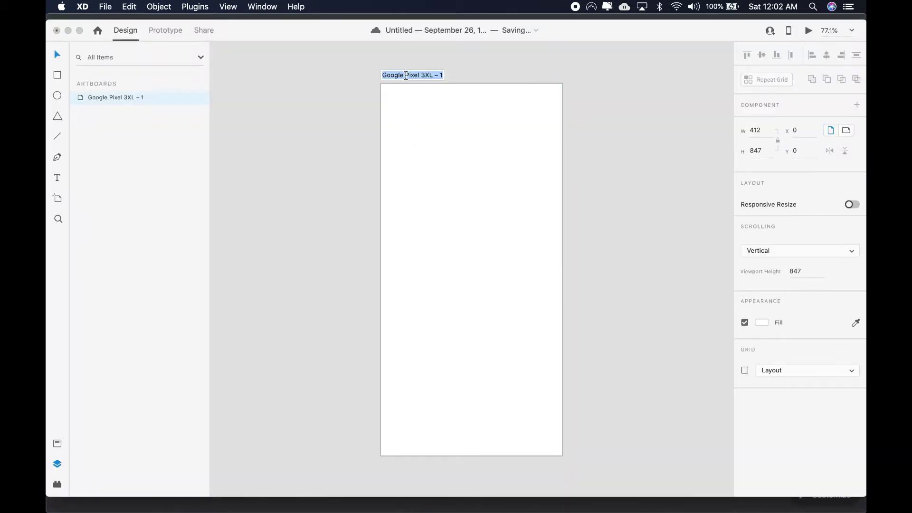
text(Splash)
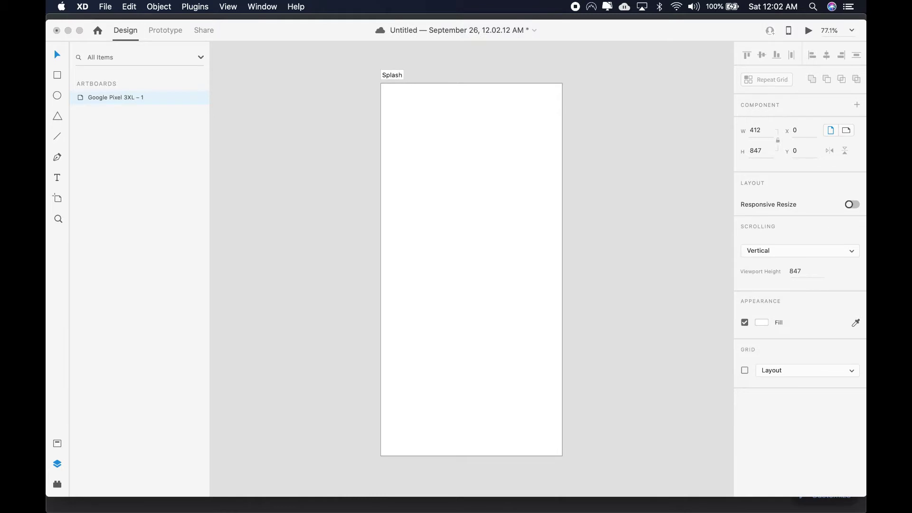
text(screen)
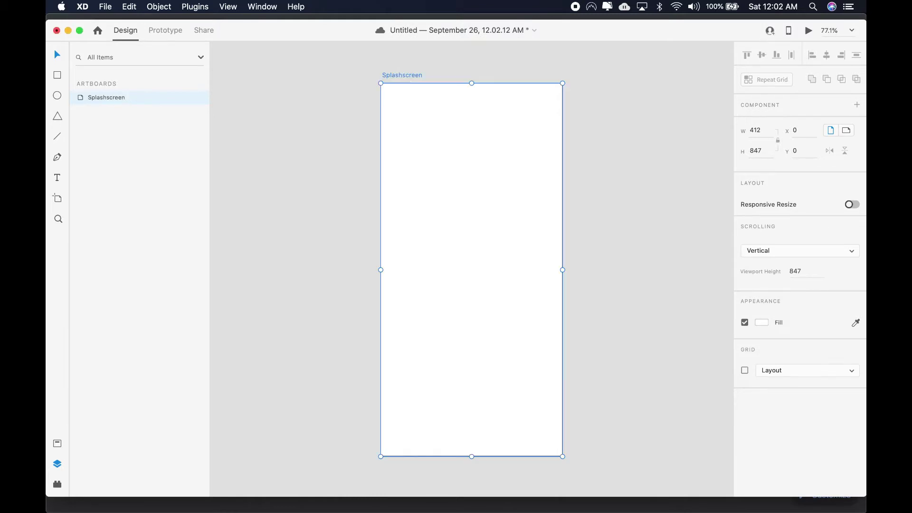
key(Return)
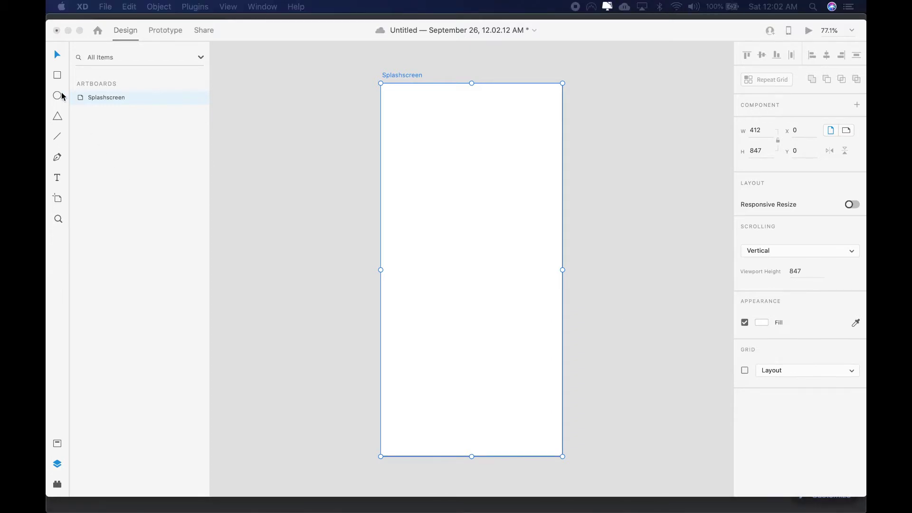
Step: Draw a 412 × 847 rectangle covering the whole Splashscreen artboard and name its layer bg
click(57, 75)
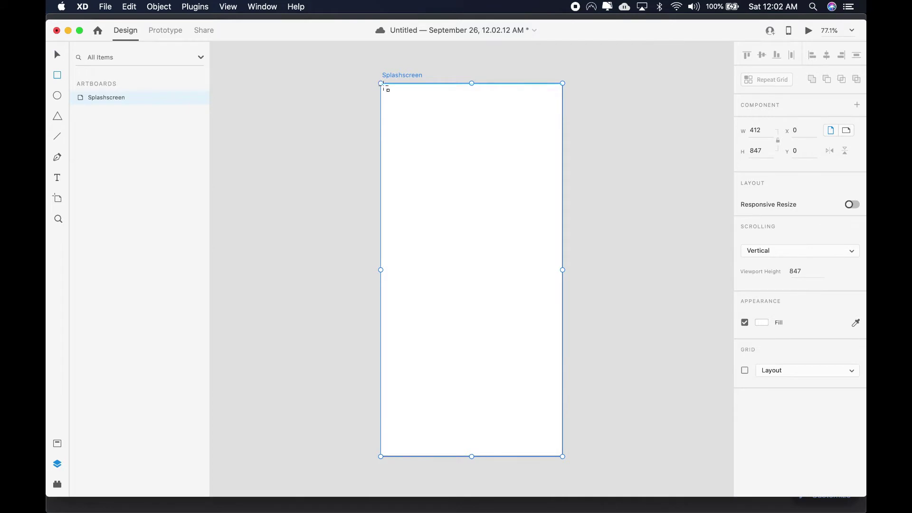
mouse_move(379, 82)
mouse_down()
mouse_move(568, 403)
mouse_move(563, 456)
mouse_up()
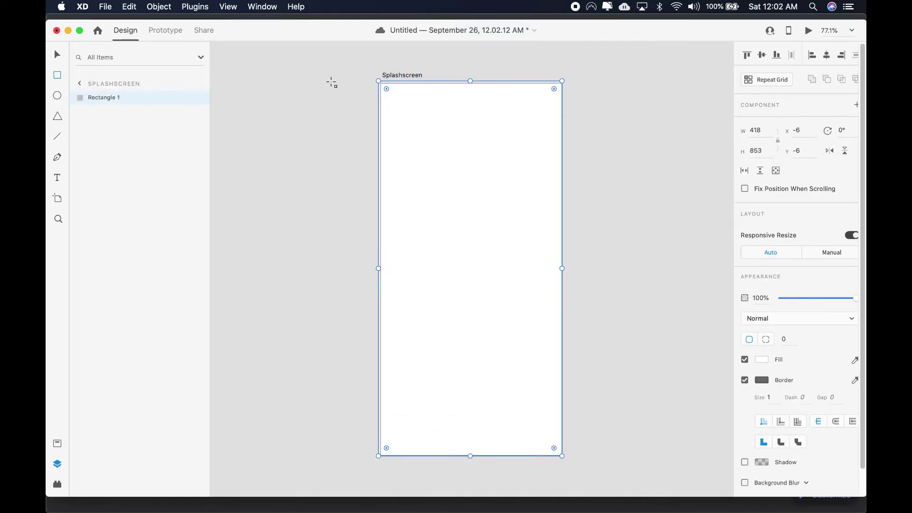
key(v)
drag(378, 81, 382, 83)
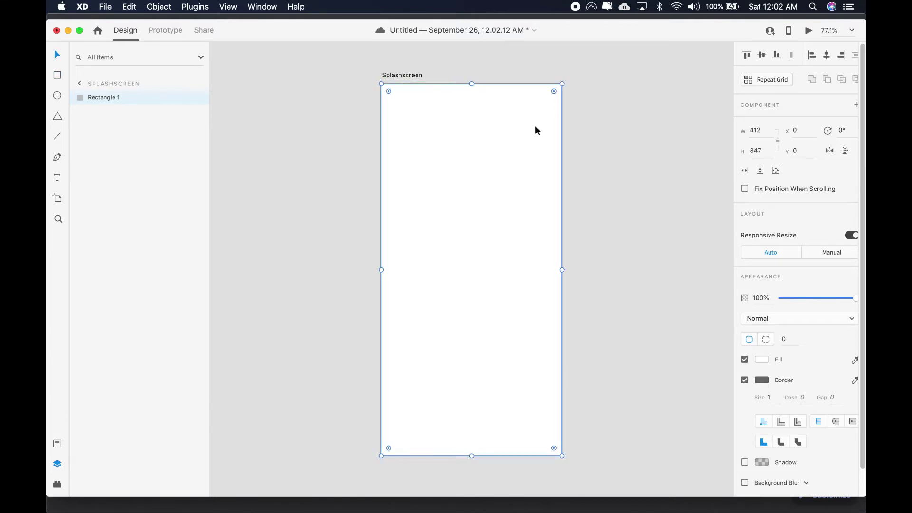
double_click(109, 99)
text(bg)
key(Return)
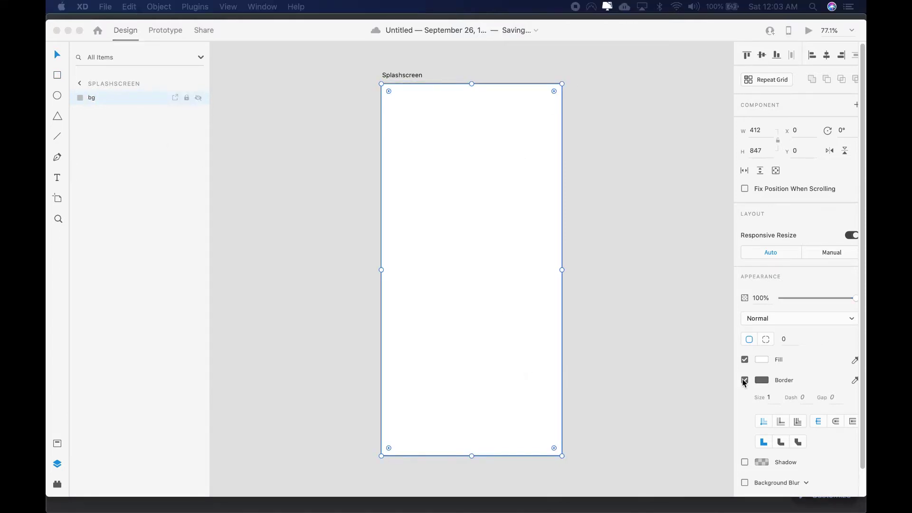
Step: Remove the bg rectangle's border and fill it with solid black (#000000)
click(745, 380)
click(762, 360)
drag(670, 372, 615, 406)
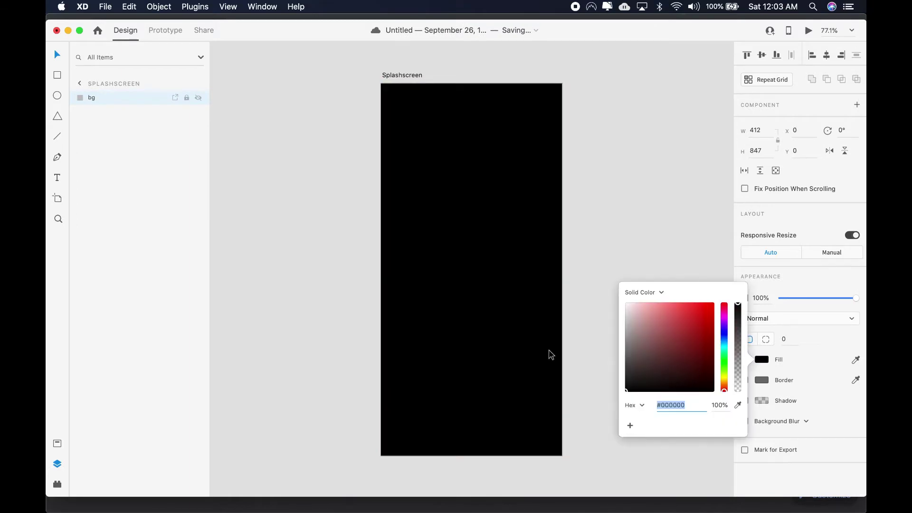
click(460, 270)
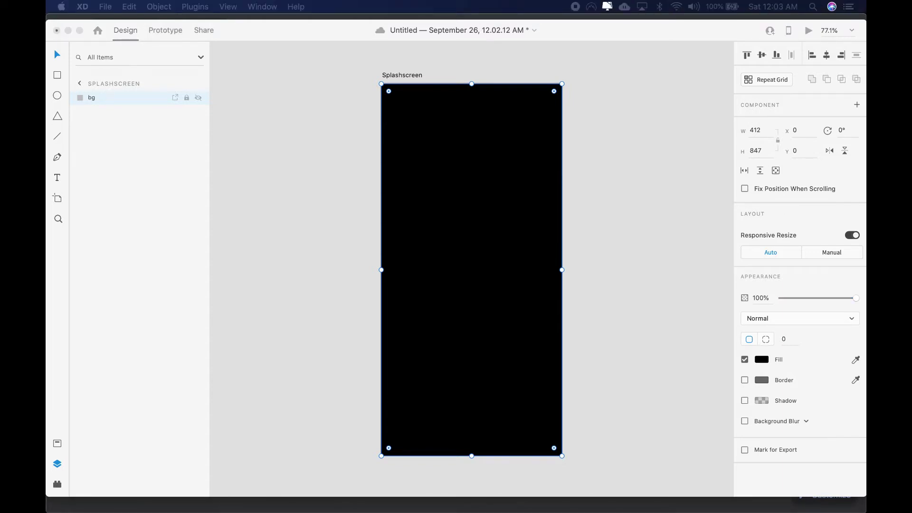
Step: Paste the copied purple sound-wave artwork onto the Splashscreen artboard, above the black background
click(427, 145)
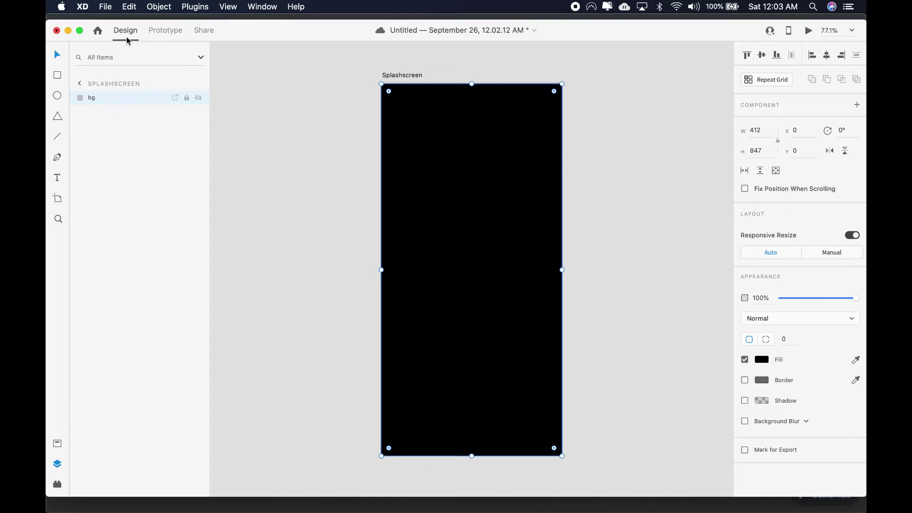
click(132, 7)
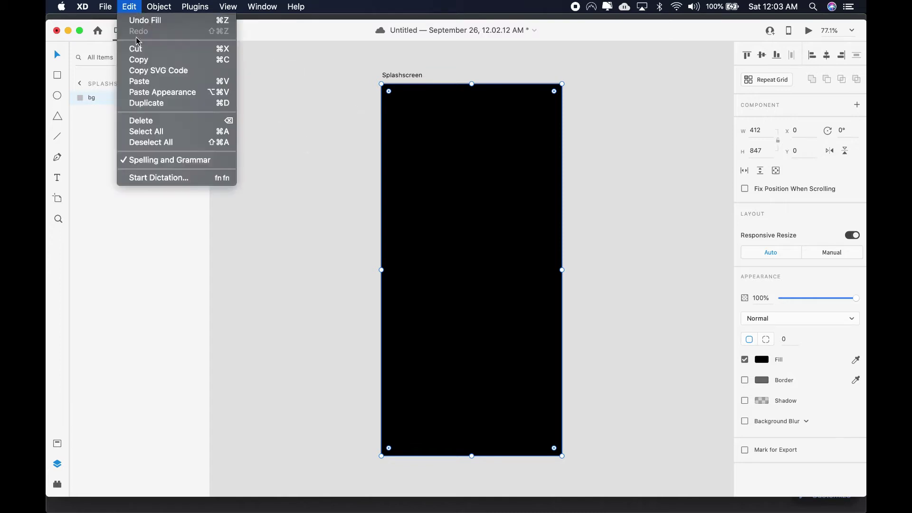
click(149, 81)
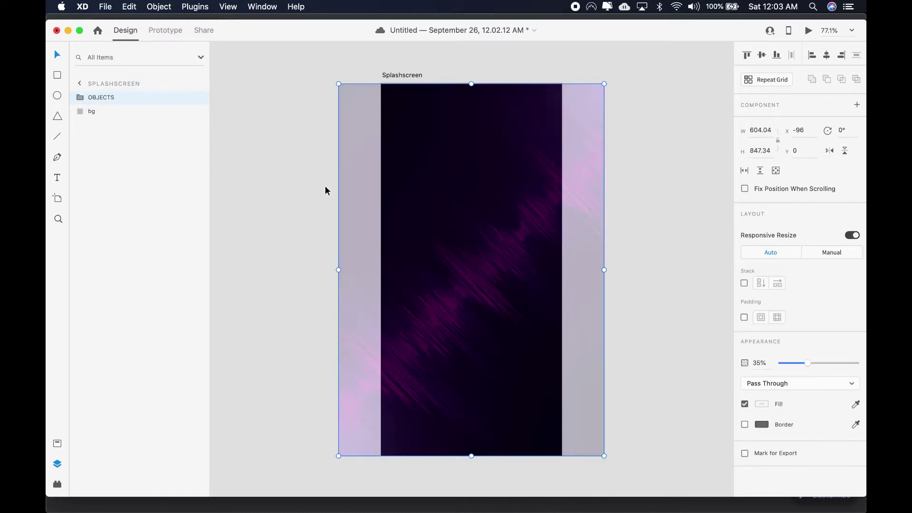
Step: Draw a 412 × 847 rectangle over the wave artwork, matching the artboard's bounds
click(93, 111)
shift+click(101, 98)
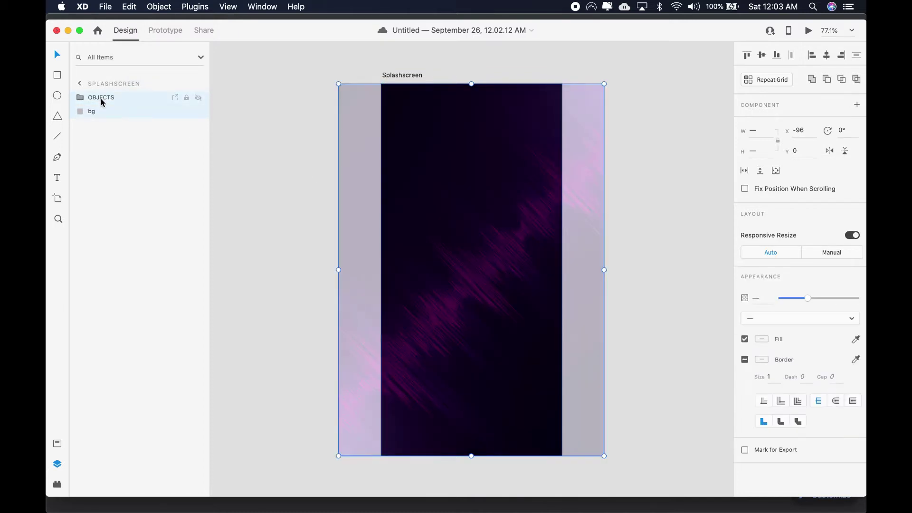
click(57, 75)
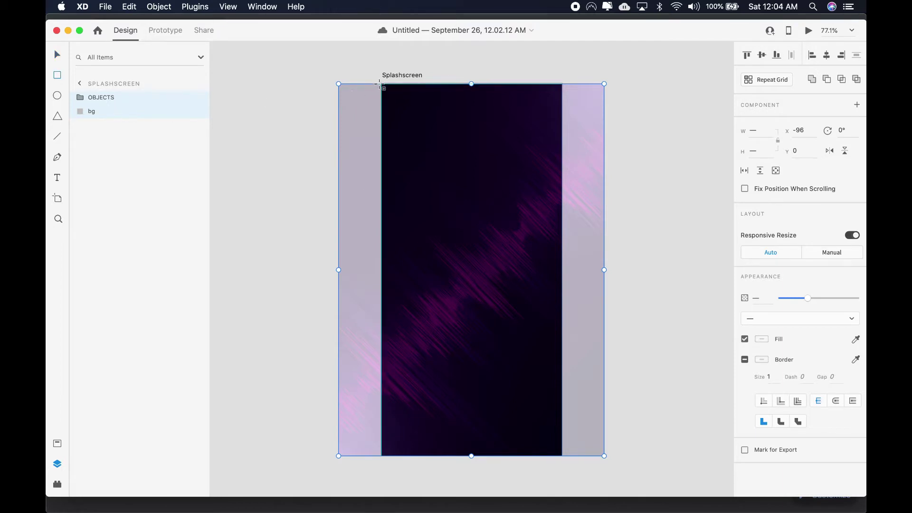
mouse_move(382, 84)
mouse_down()
mouse_move(432, 157)
mouse_move(554, 424)
mouse_move(570, 483)
mouse_move(565, 457)
mouse_up()
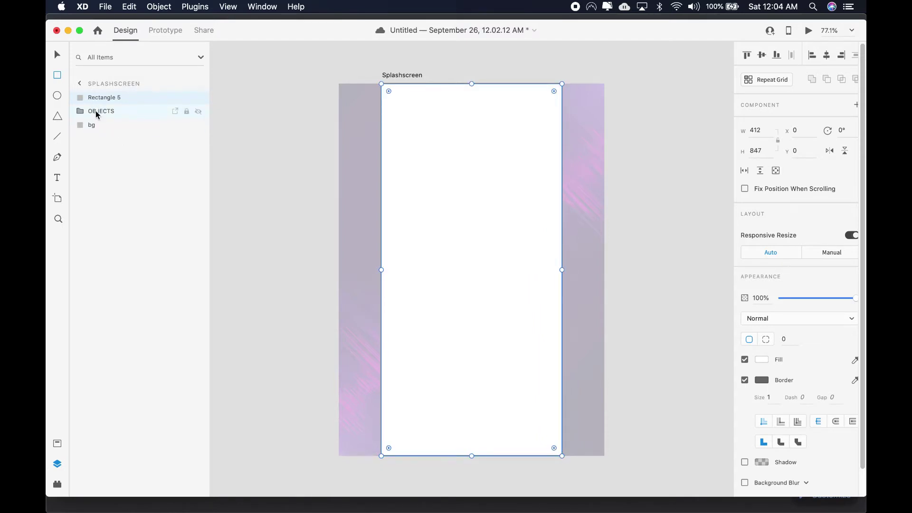
Step: Mask the OBJECTS artwork and bg rectangle with the new white rectangle, and save the document
shift+click(92, 127)
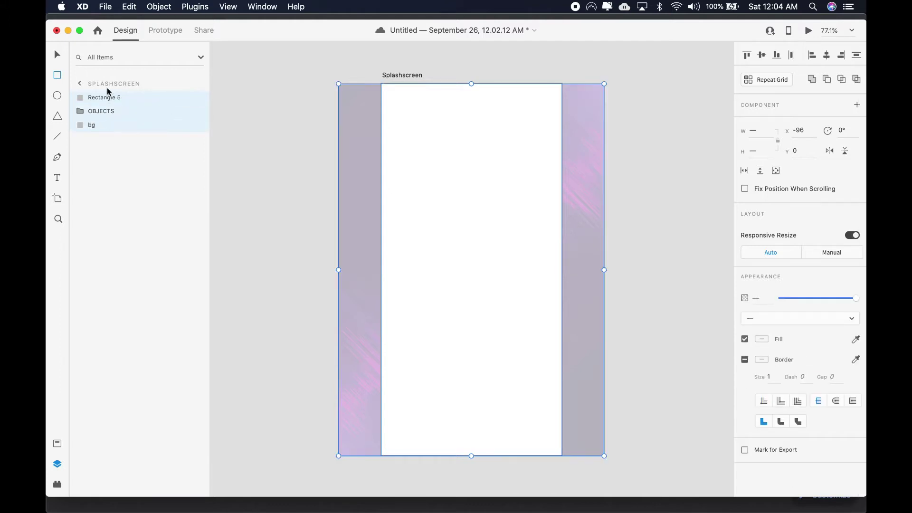
click(128, 7)
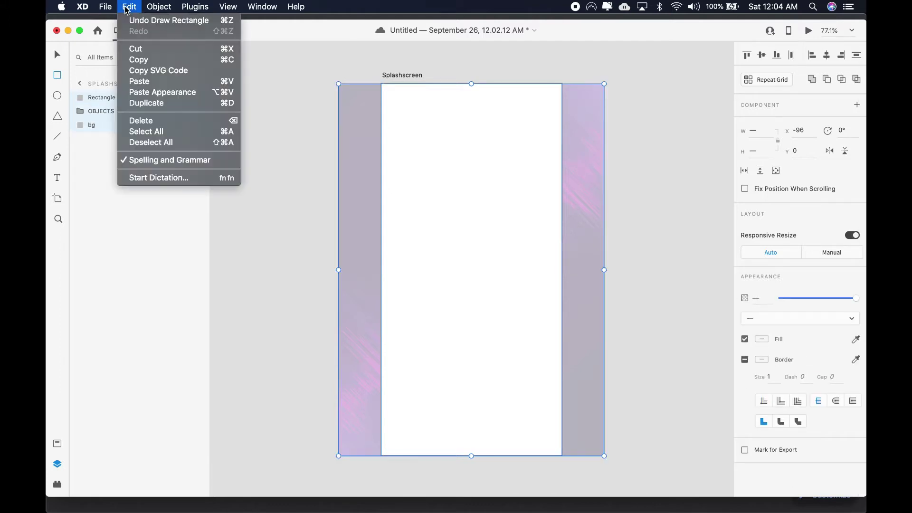
mouse_move(148, 7)
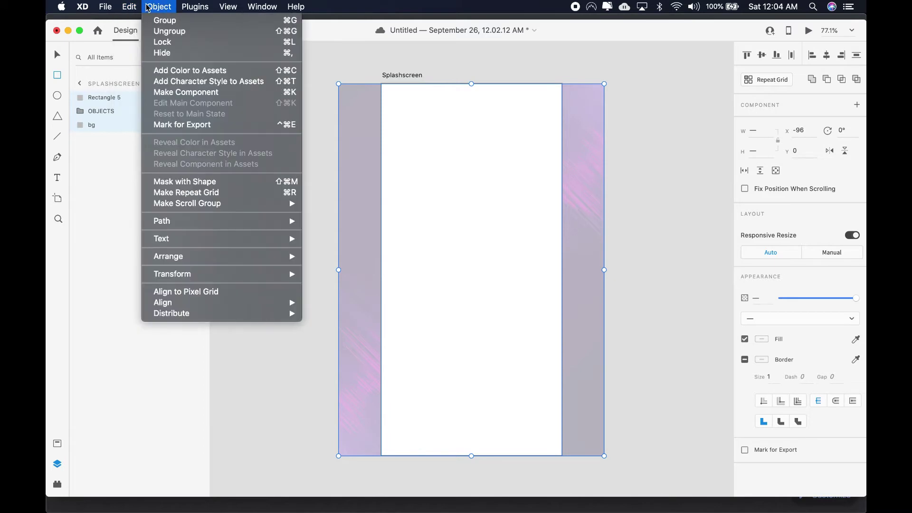
click(184, 182)
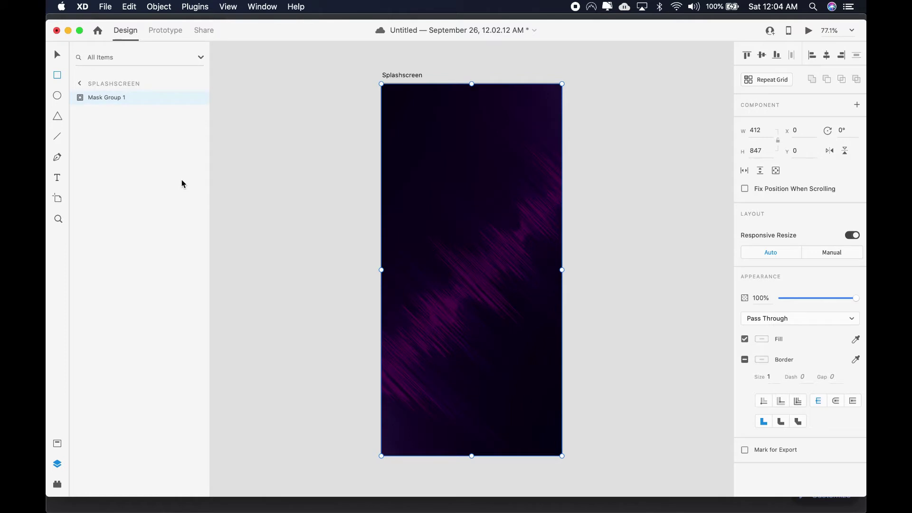
key(super+s)
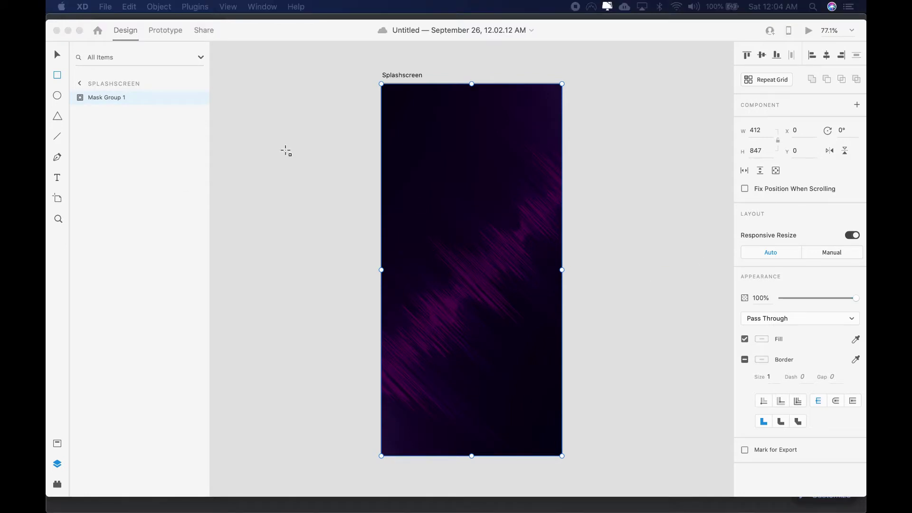
click(186, 98)
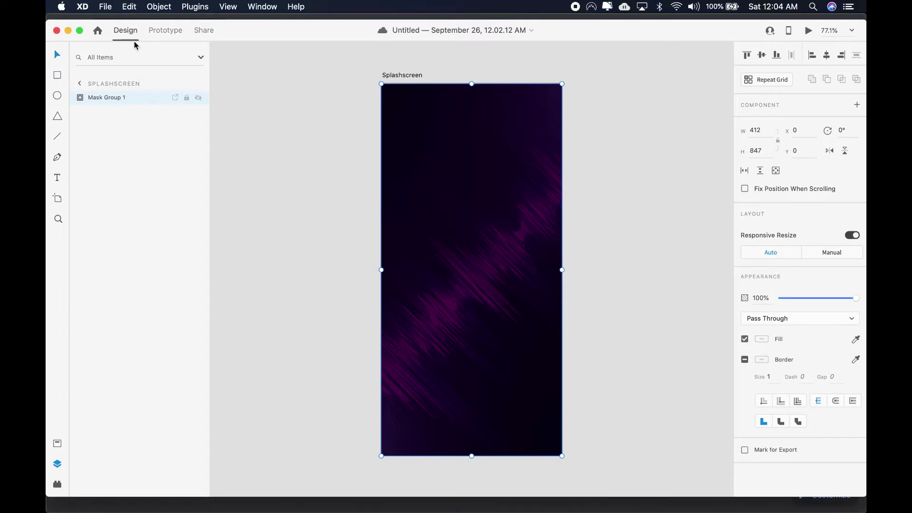
Step: Paste the copied emiPLAY logo onto the Splashscreen artboard and ungroup the existing background mask
click(127, 8)
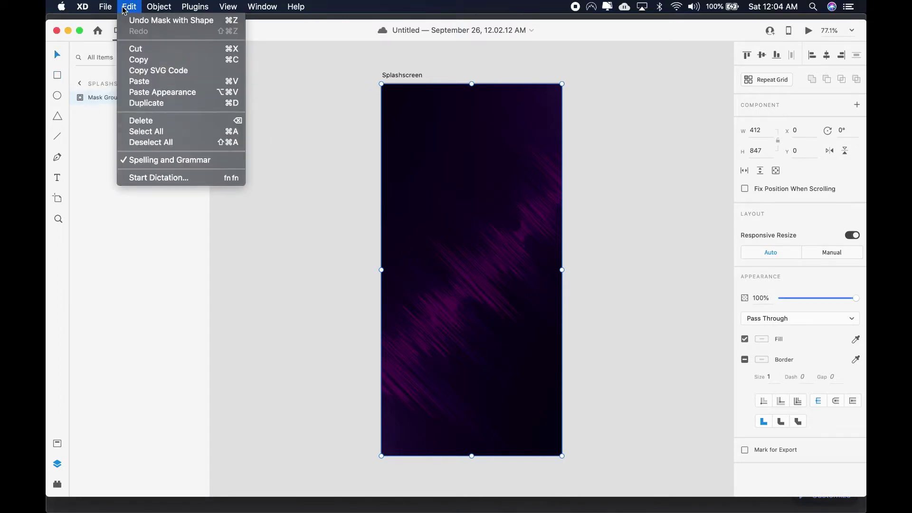
click(144, 84)
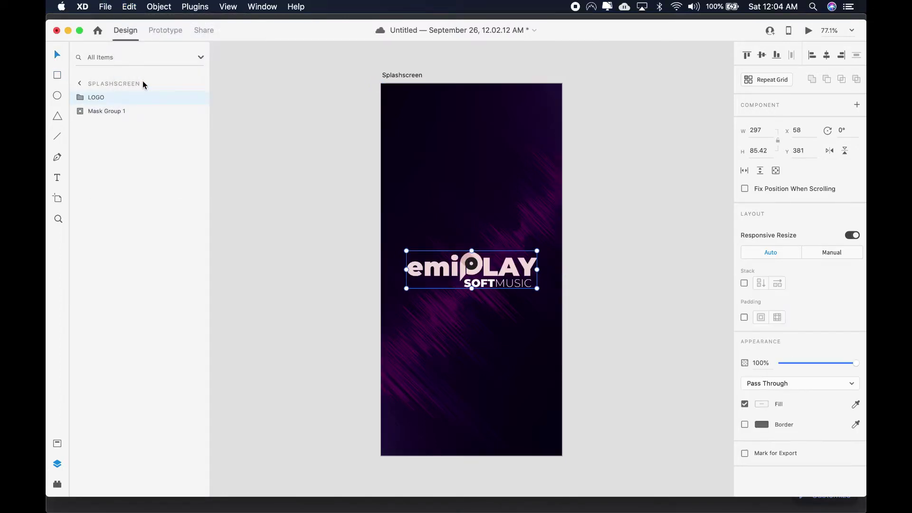
click(80, 111)
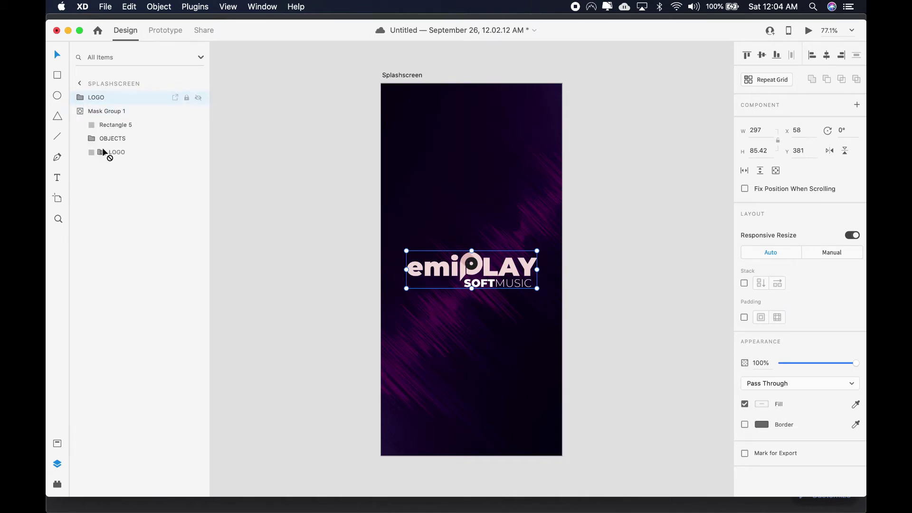
right_click(81, 114)
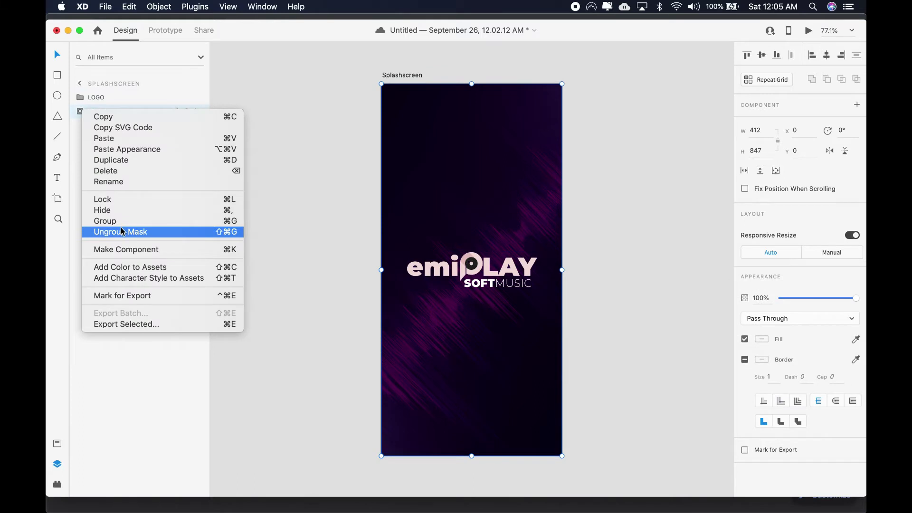
click(122, 232)
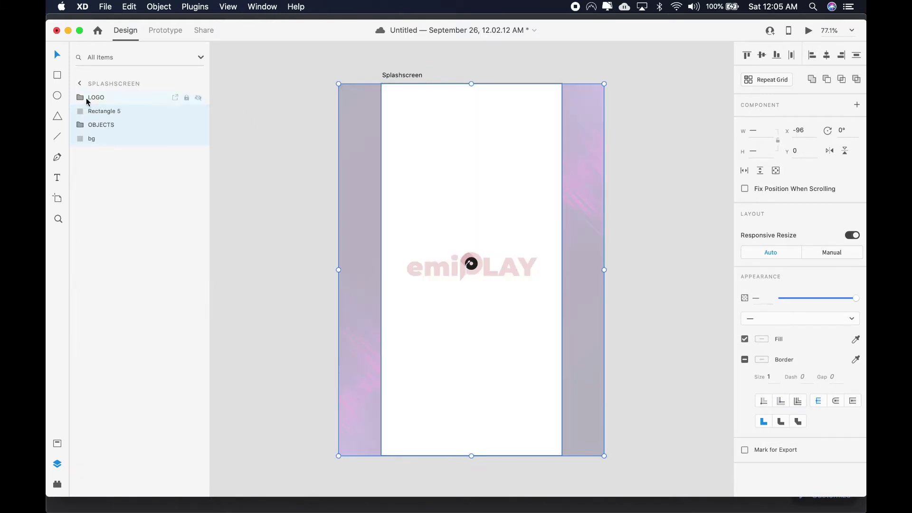
Step: Move the LOGO layer below the OBJECTS artwork and directly above the bg rectangle
click(81, 97)
click(79, 97)
drag(94, 103, 90, 147)
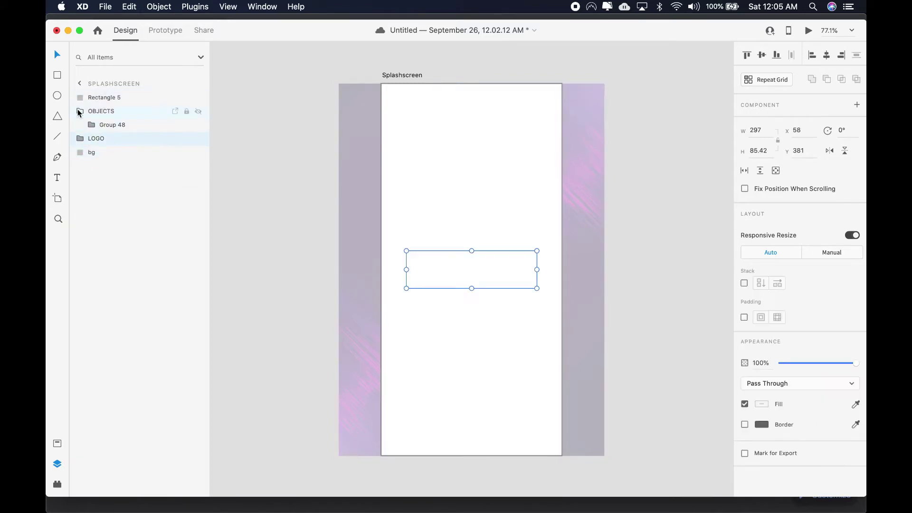
click(79, 111)
Step: Mask the OBJECTS artwork, LOGO and bg together with the Rectangle 5 shape
click(99, 97)
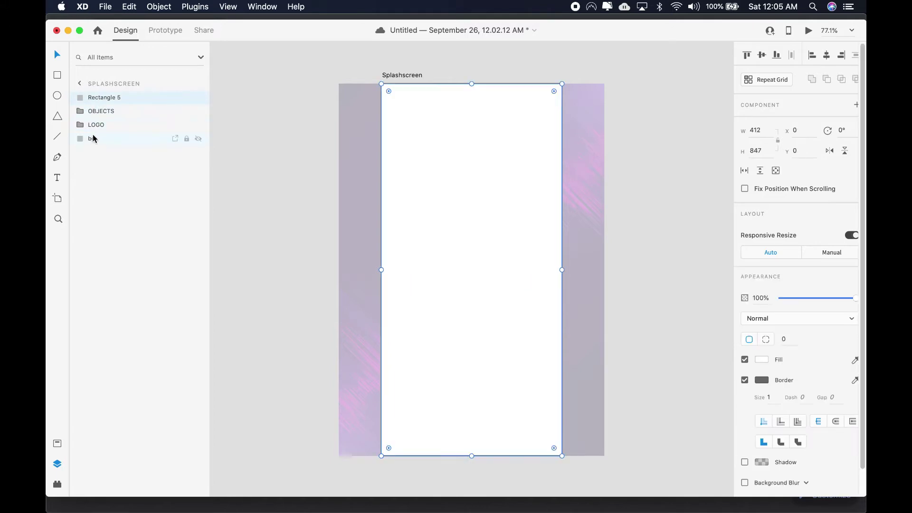
shift+click(95, 125)
right_click(101, 104)
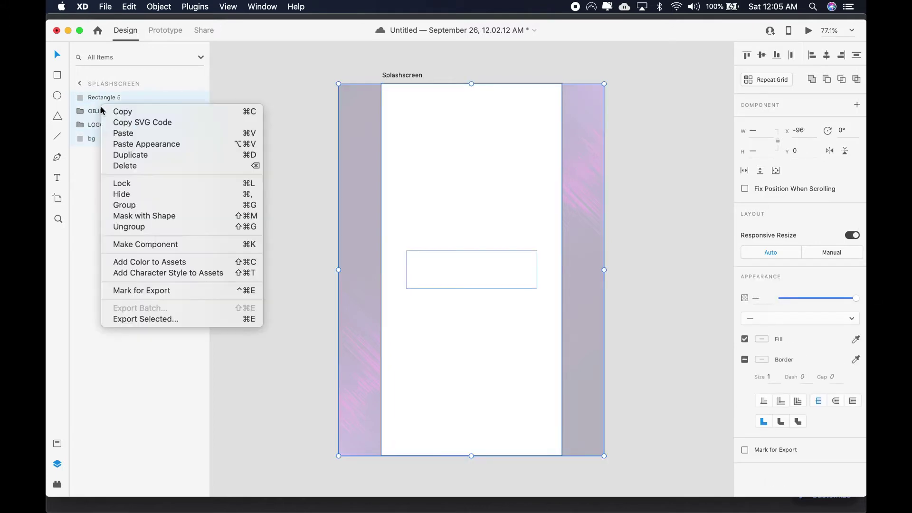
click(134, 217)
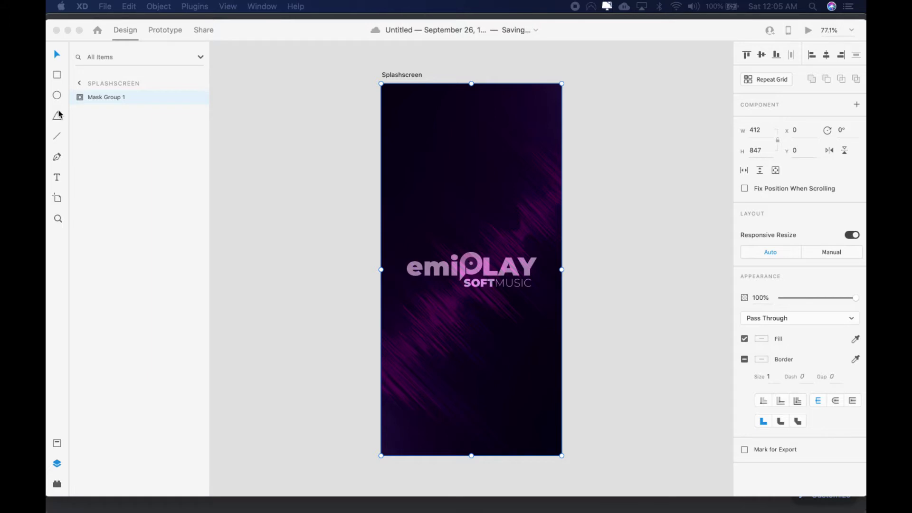
Step: Add the text "Get Started" below the logo in the lower part of the Splashscreen artboard
click(56, 180)
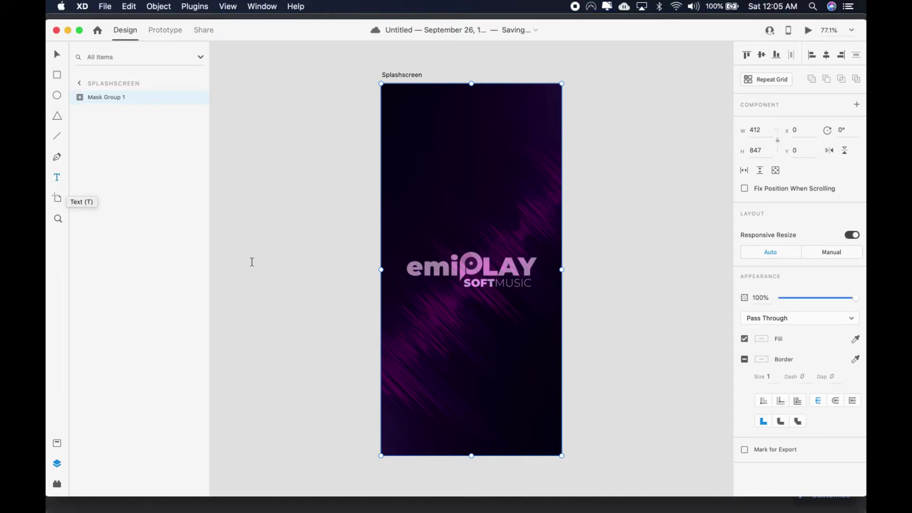
click(472, 389)
text(Get Started)
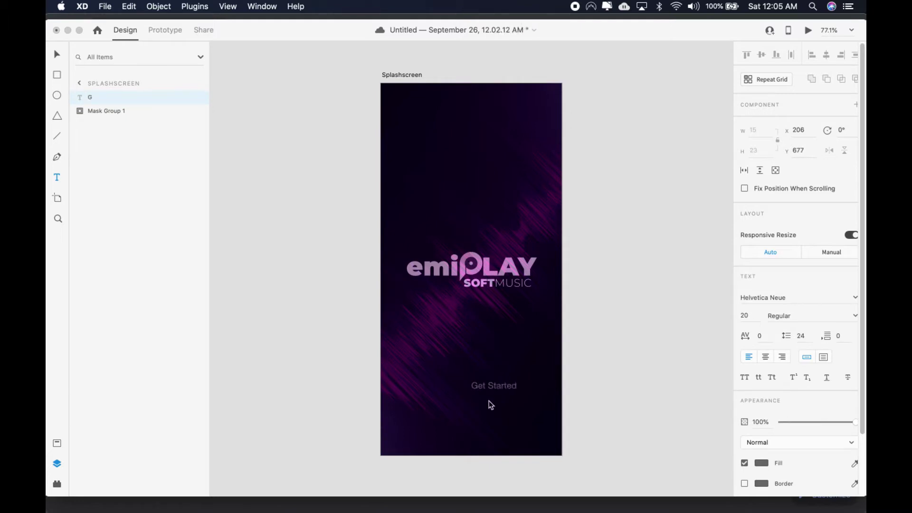
click(57, 54)
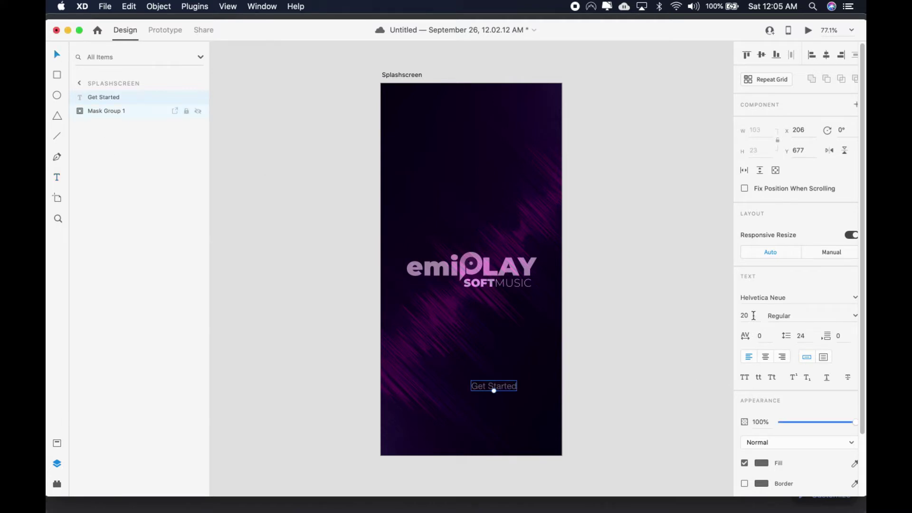
Step: Set the "Get Started" text to Montserrat SemiBold at size 25
click(753, 316)
text(25)
key(shift+Tab)
text(Montserrat)
key(Return)
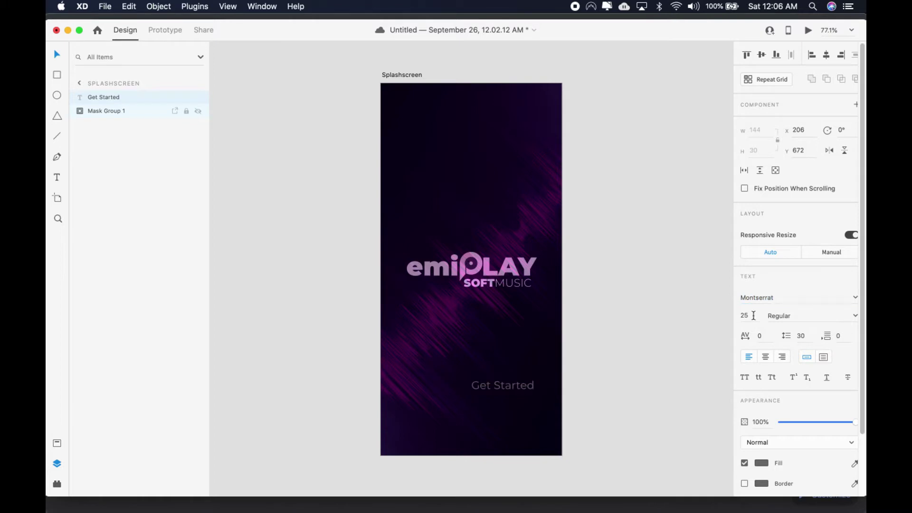
click(844, 317)
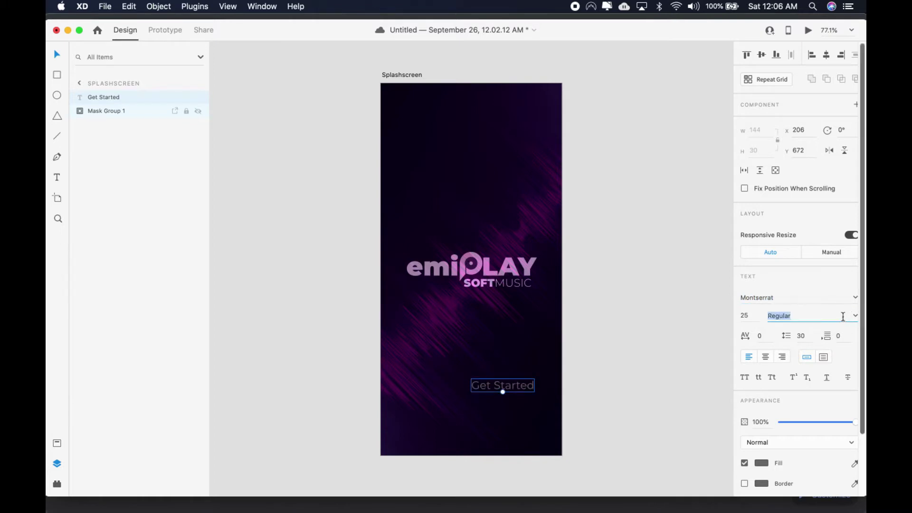
text(SemiBold)
key(Return)
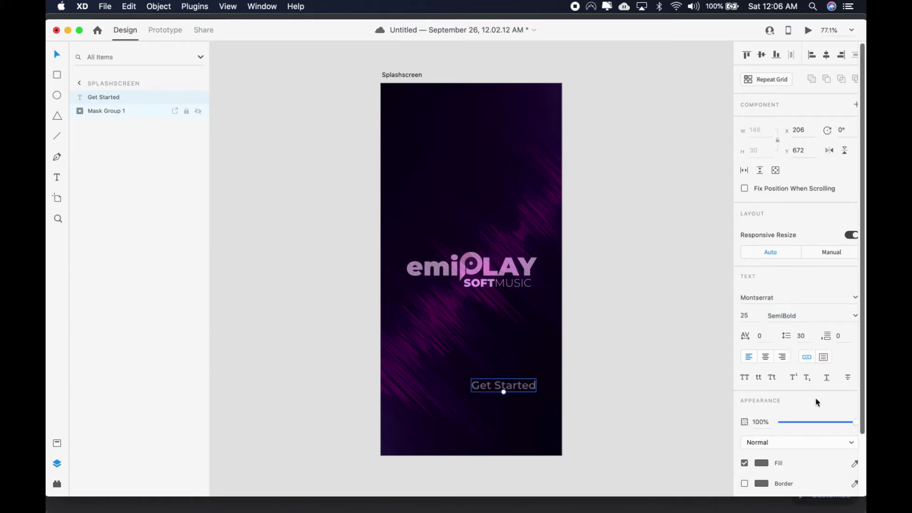
Step: Change the "Get Started" text's fill to near-white and centre the text horizontally on the artboard at about Y 675
click(762, 463)
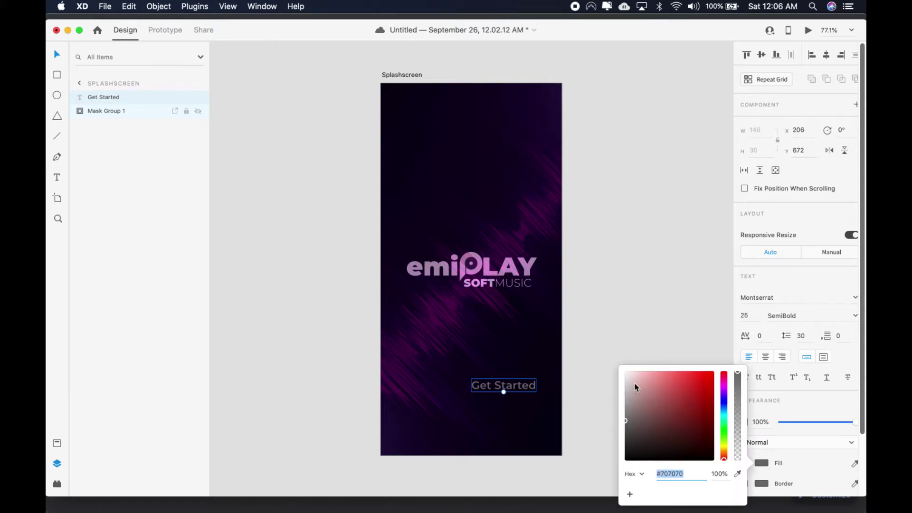
drag(634, 384, 626, 374)
click(607, 329)
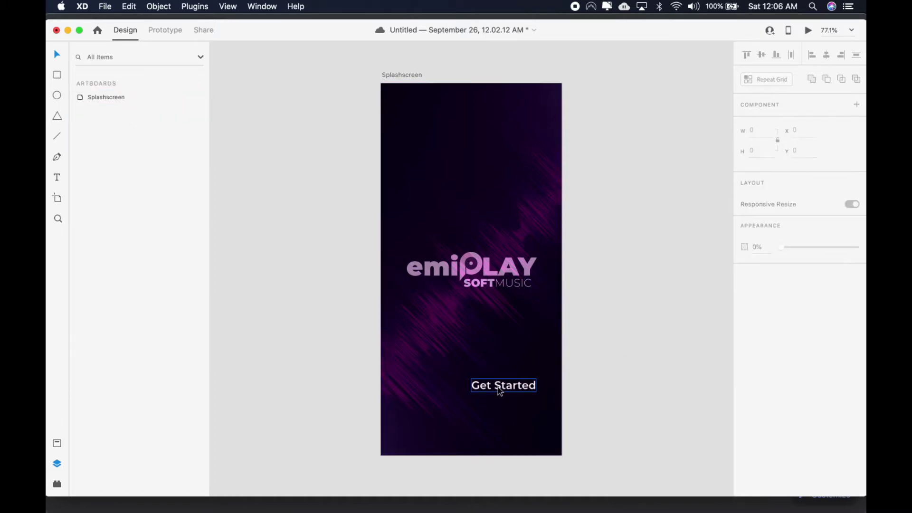
drag(500, 390, 471, 393)
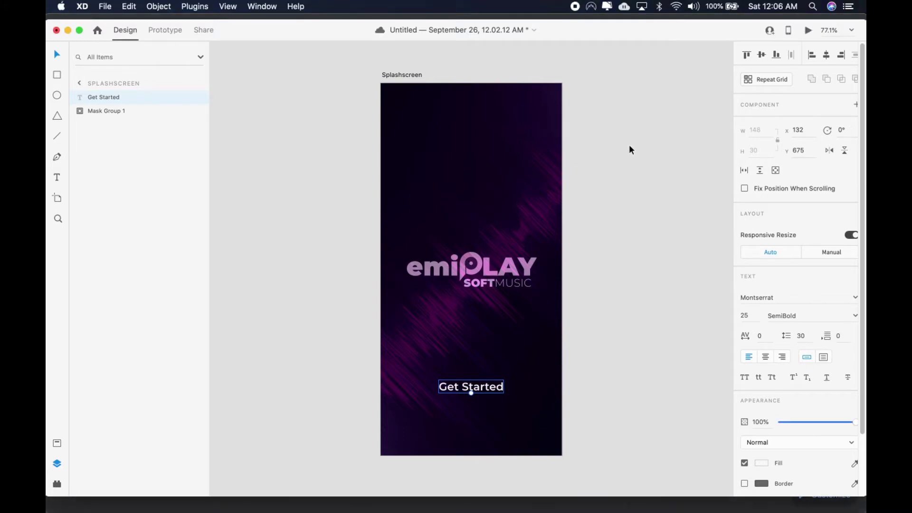
Step: Paste the three colour-swatch circles and move them off the artboard onto the pasteboard beside it
scroll(629, 150, up, 5)
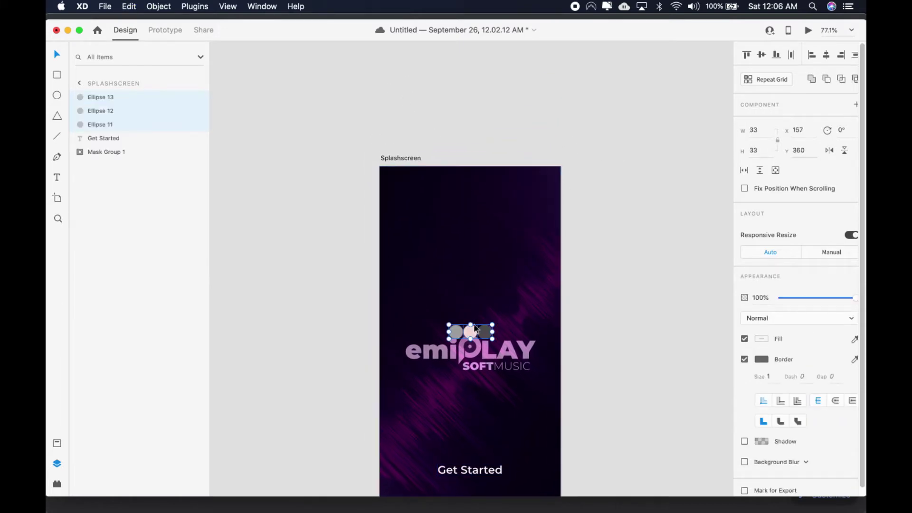
drag(464, 327, 380, 108)
drag(310, 125, 289, 182)
Step: Fill the "Get Started" text with the colour sampled from the pink swatch circle and lower its opacity to 0%
click(470, 473)
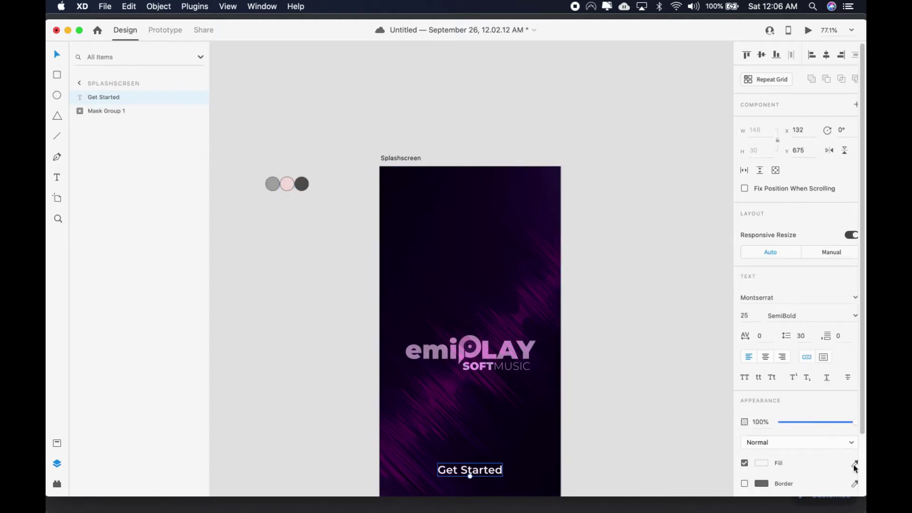
click(855, 465)
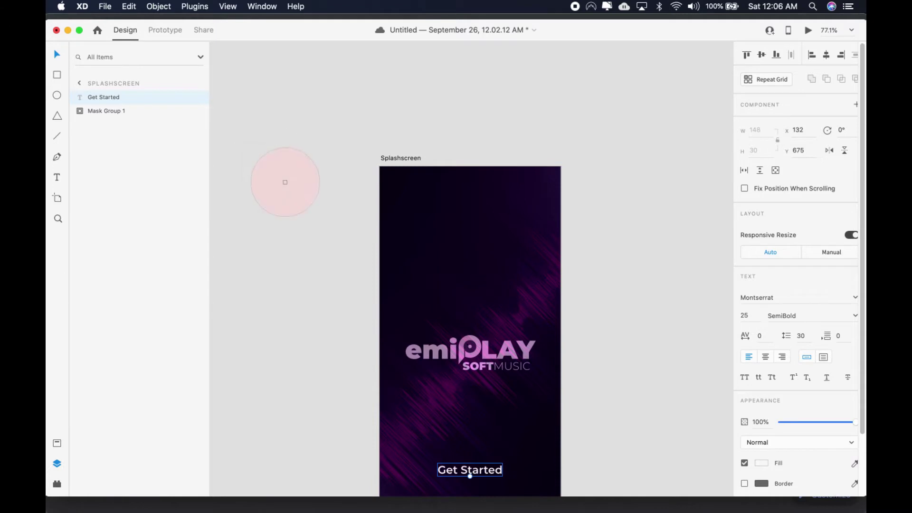
click(287, 184)
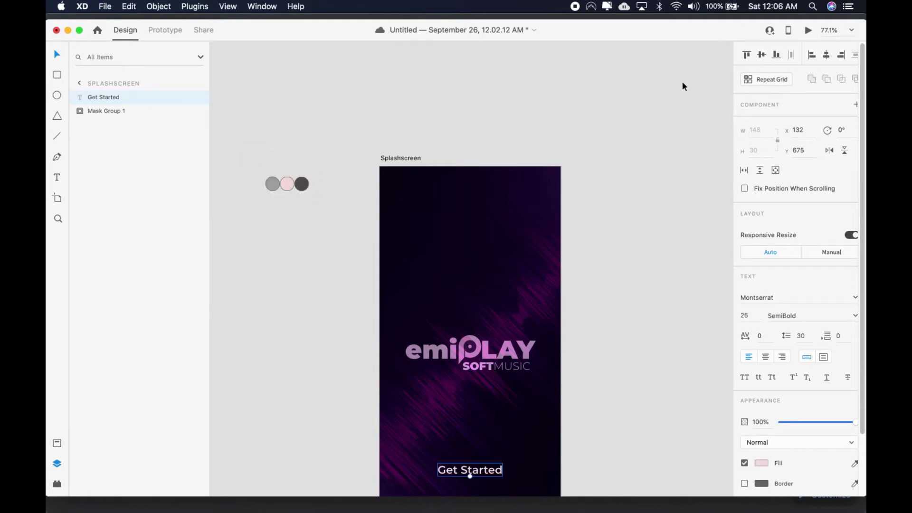
scroll(637, 298, down, 5)
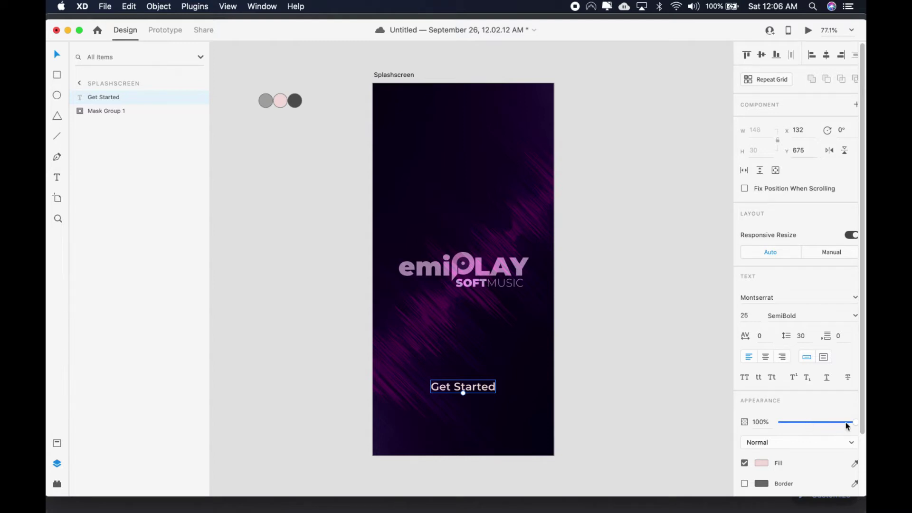
drag(854, 423, 764, 426)
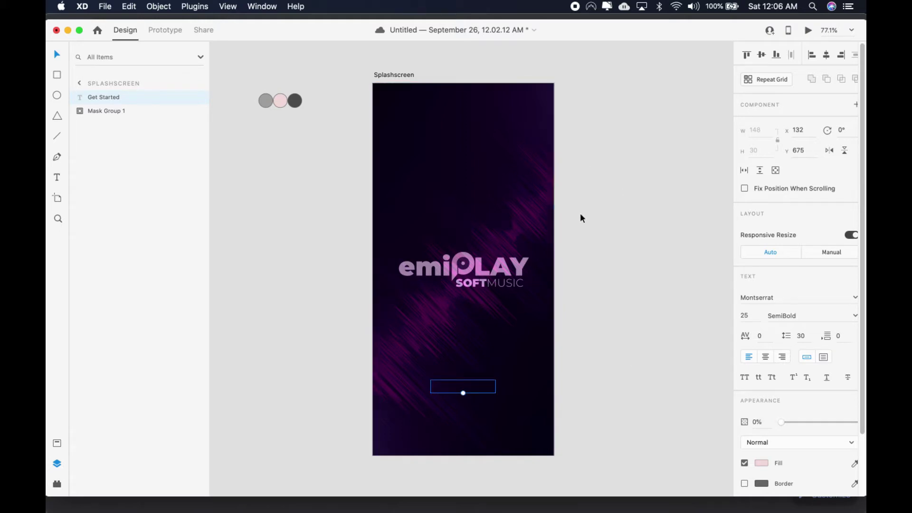
Step: Duplicate the Splashscreen artboard and place the copy beside the original at X 462, Y 0
scroll(546, 195, right, 3)
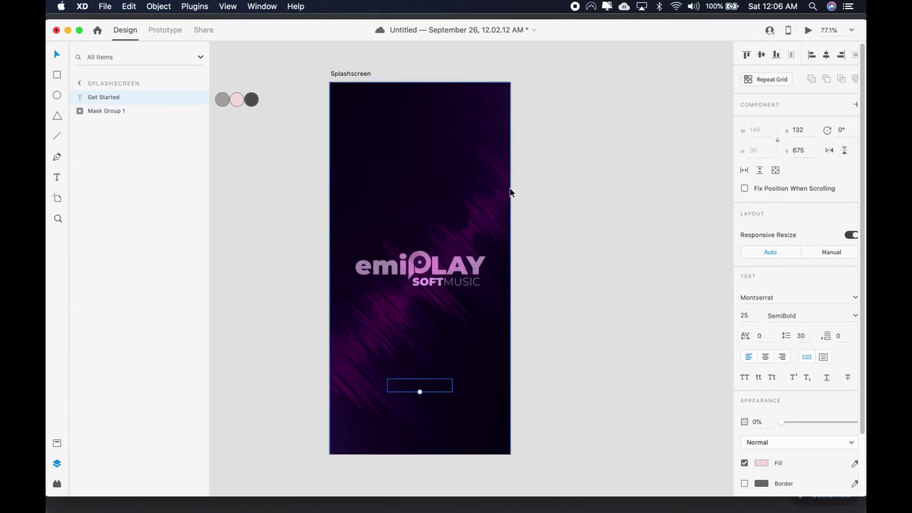
scroll(502, 192, right, 3)
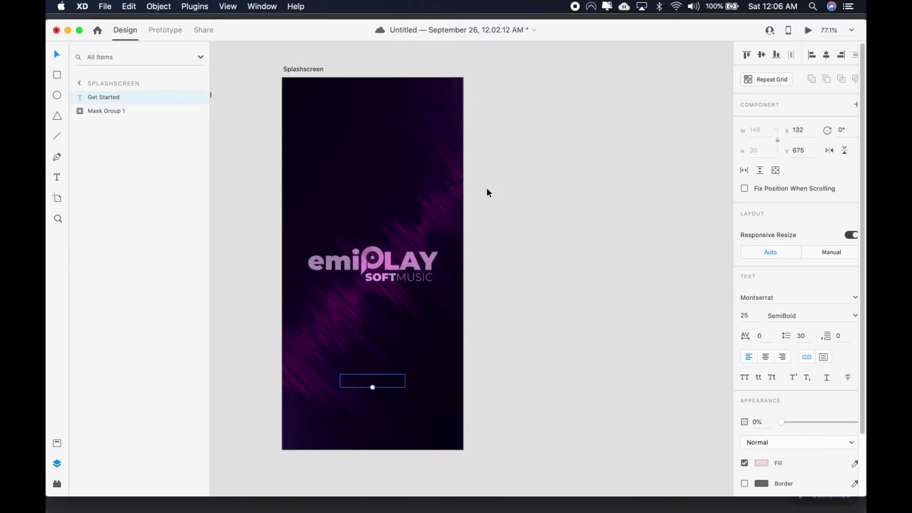
scroll(474, 191, up, 2)
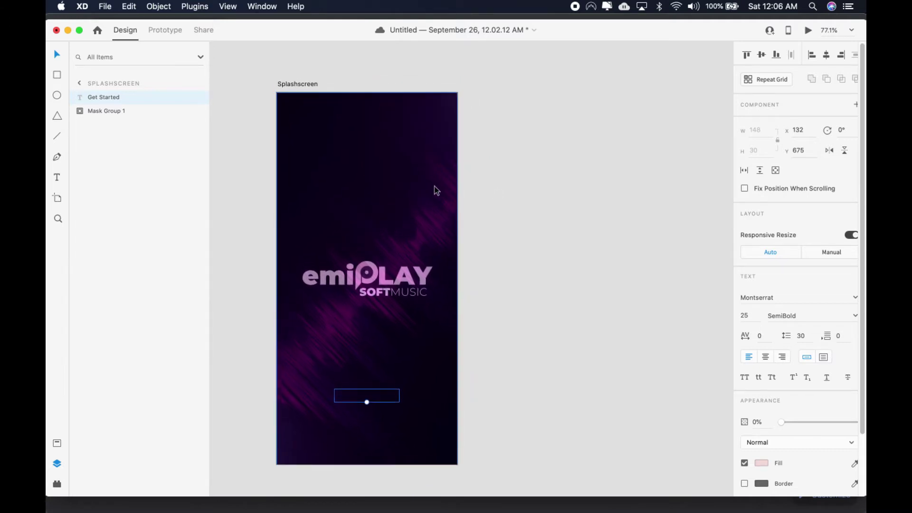
scroll(434, 186, right, 2)
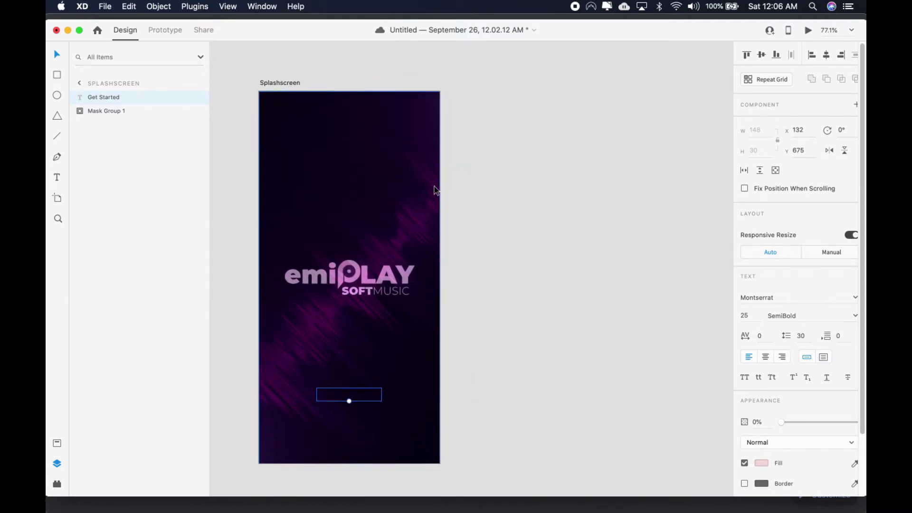
scroll(434, 187, right, 1)
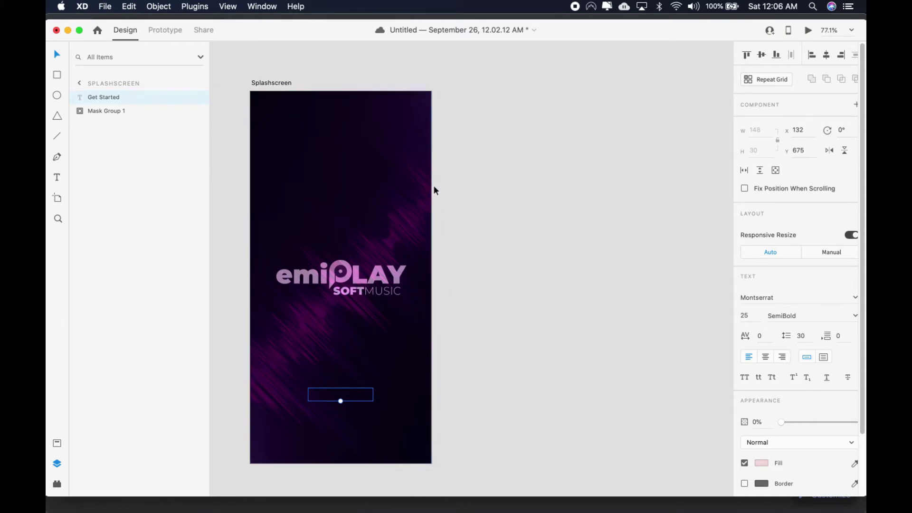
click(269, 84)
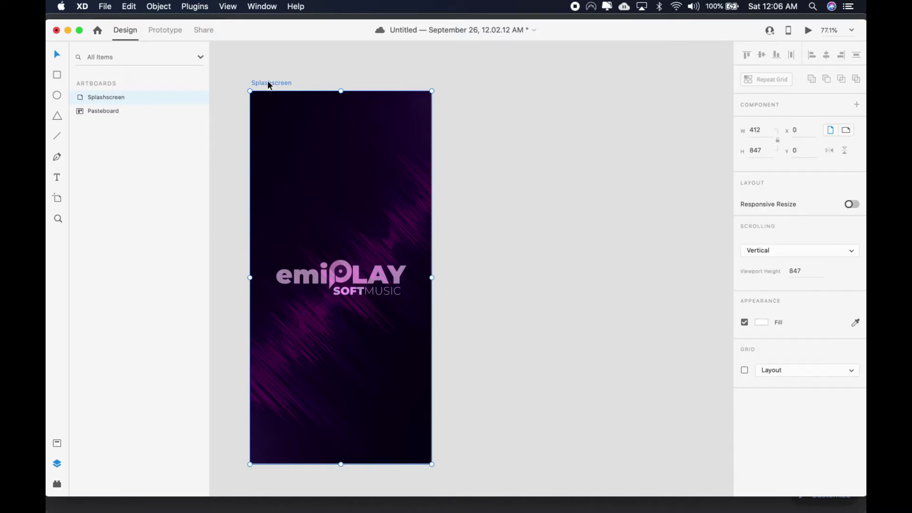
drag(319, 85, 472, 88)
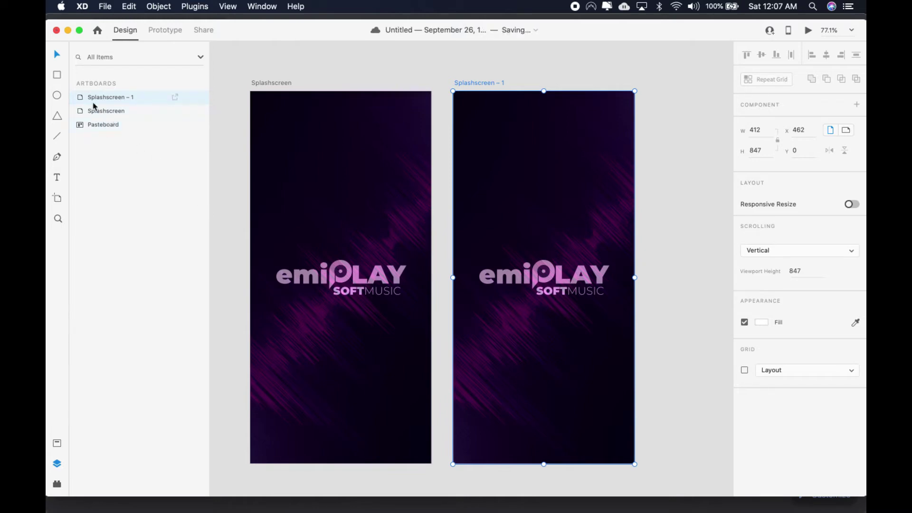
Step: Copy the LOGO group from Mask Group 1 of Splashscreen – 1, paste it onto that artboard and move the copy up to about Y 124
double_click(546, 213)
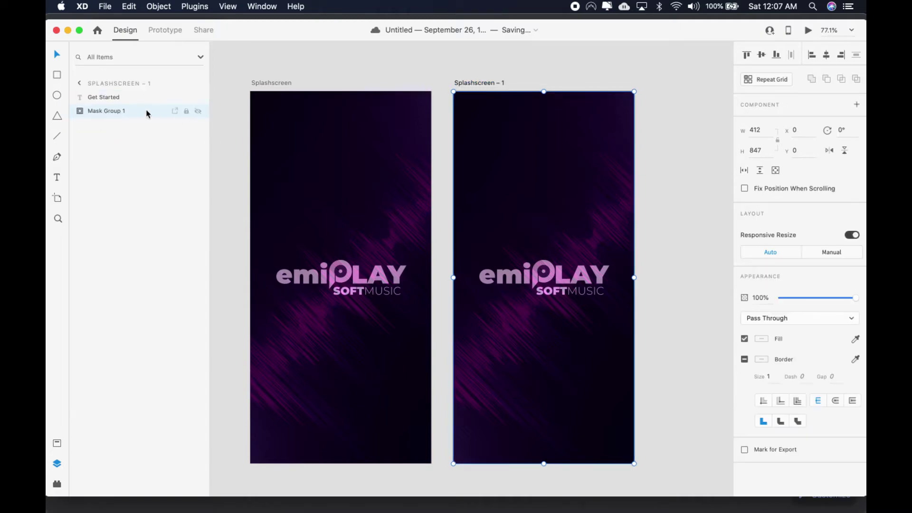
click(83, 111)
click(109, 153)
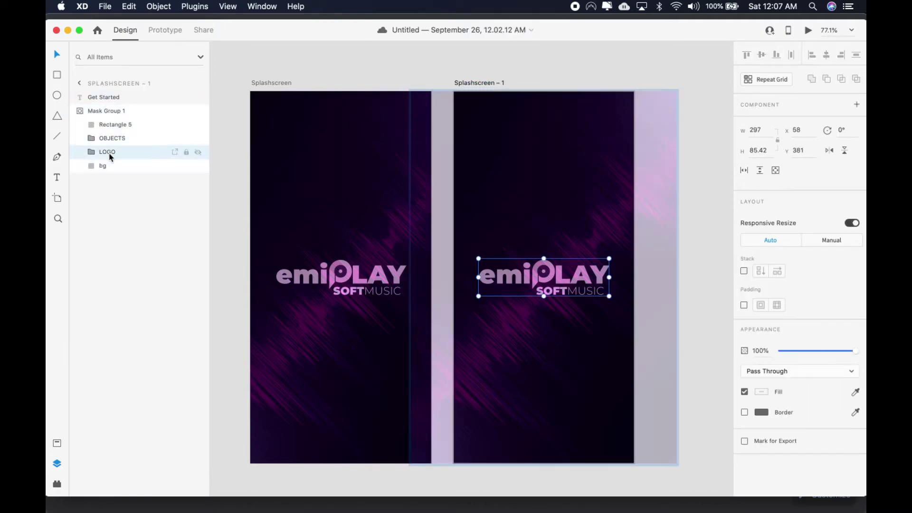
click(238, 190)
click(544, 214)
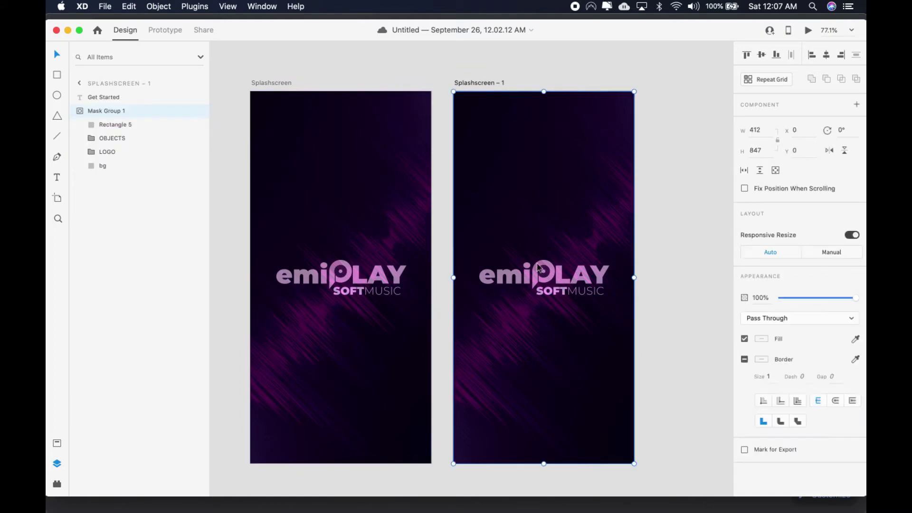
right_click(105, 151)
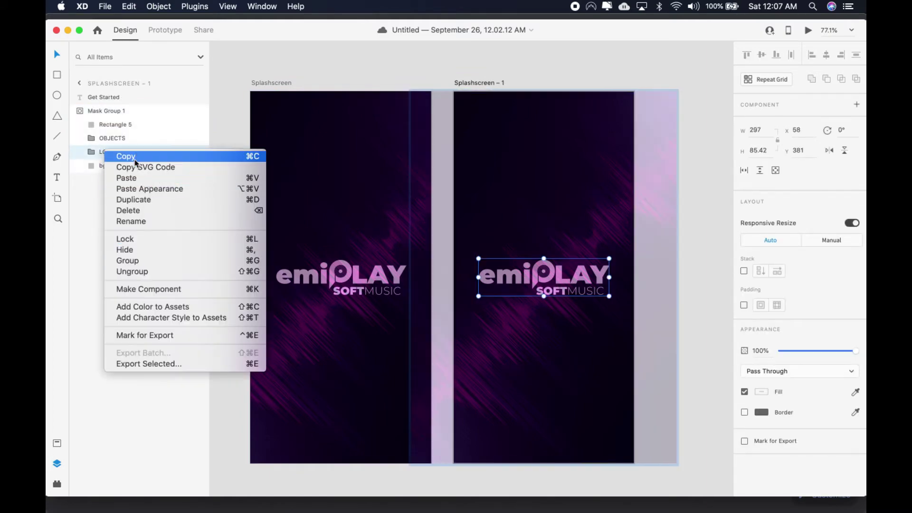
click(230, 156)
click(224, 157)
right_click(219, 160)
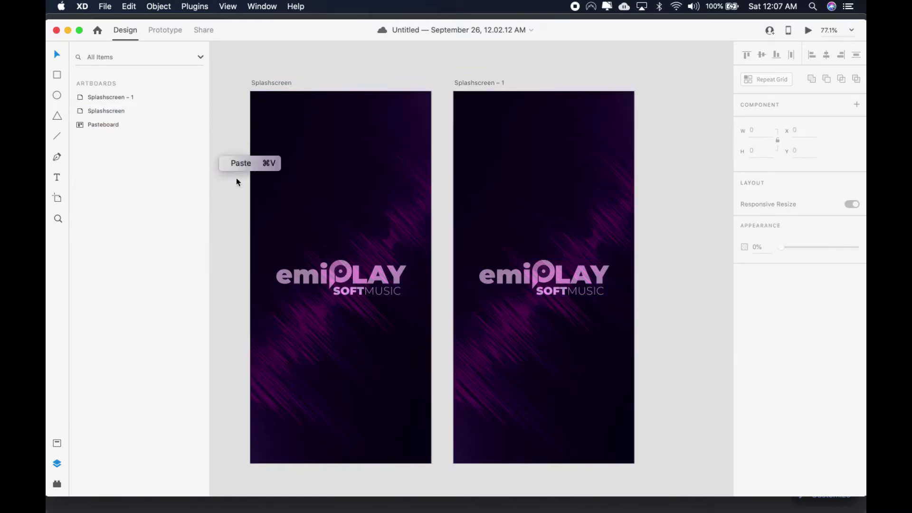
click(238, 164)
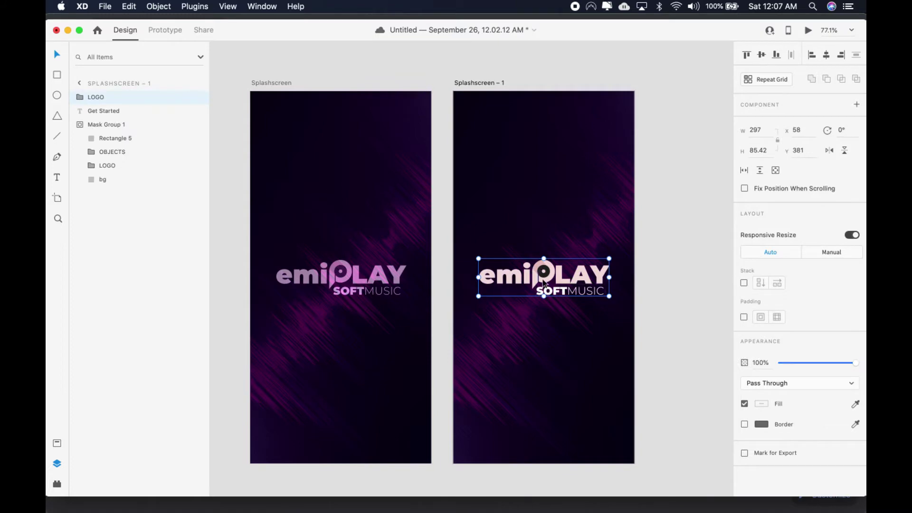
drag(544, 281, 537, 168)
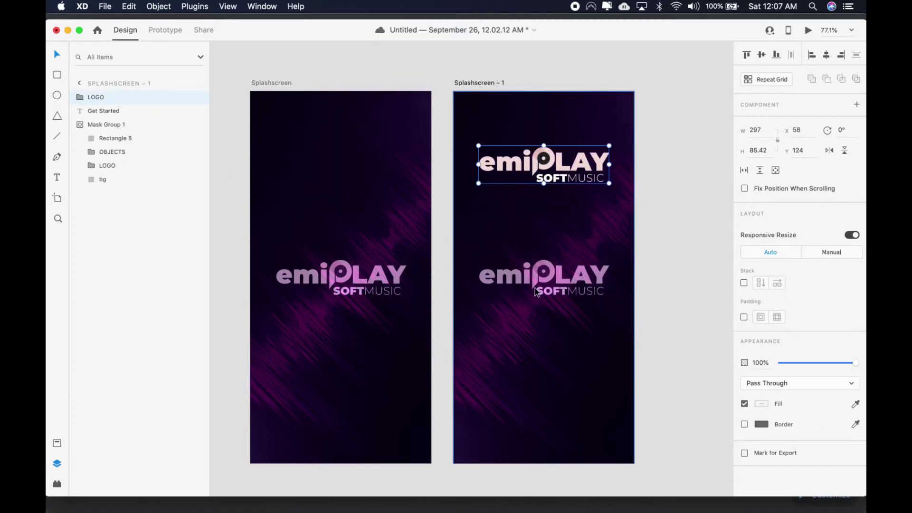
Step: Lower the opacity of the original LOGO group inside Mask Group 1 to 0% and hide that layer
click(91, 165)
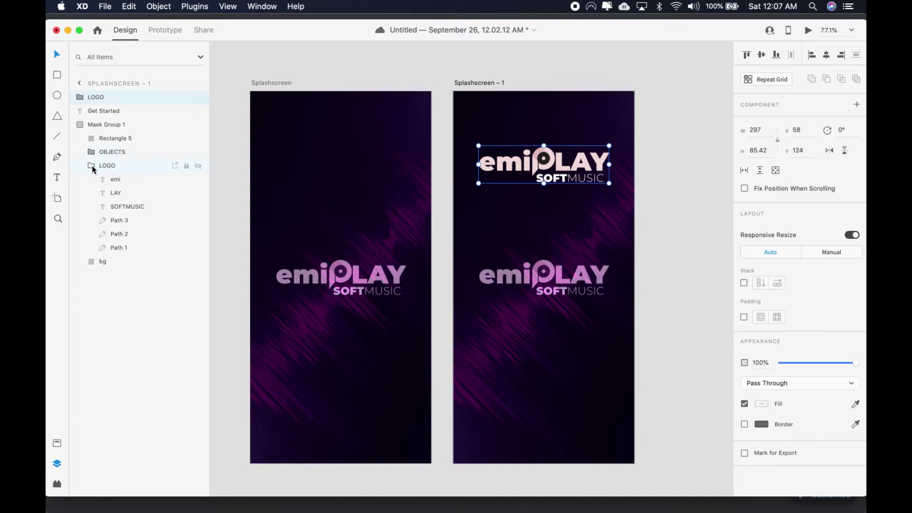
click(91, 165)
click(115, 167)
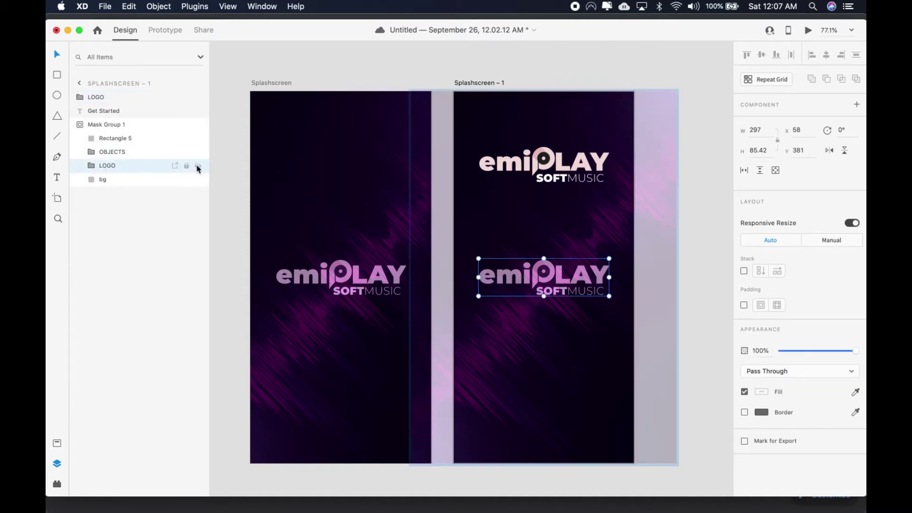
drag(855, 351, 768, 352)
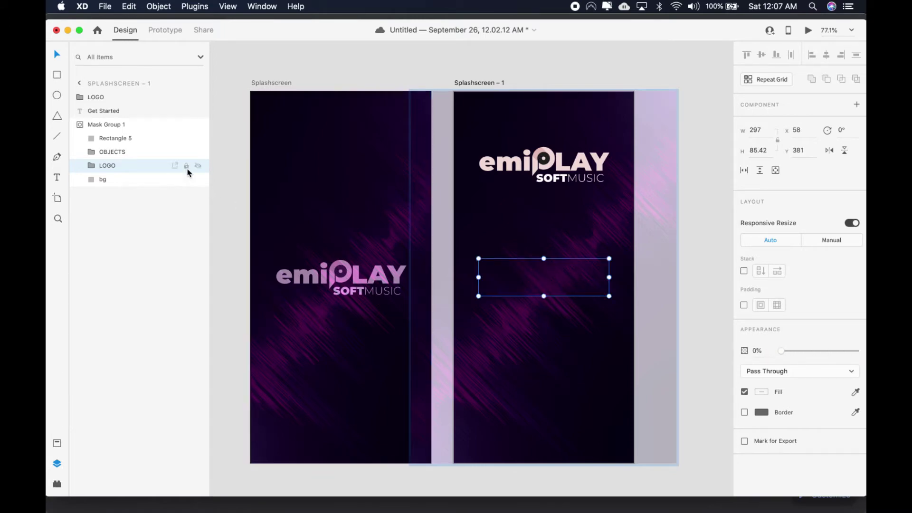
click(198, 166)
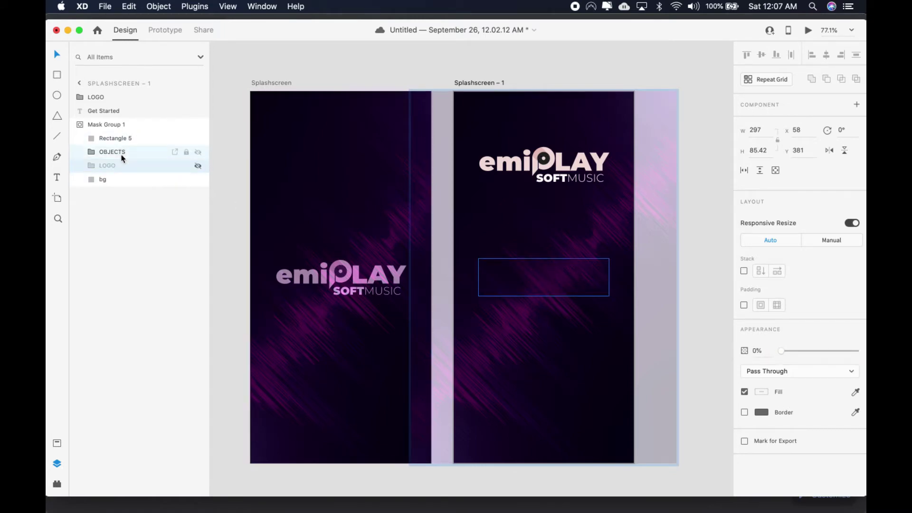
Step: Bring the "Get Started" text to 100% opacity at about Y 604, and move the pasted logo down to about Y 153
click(110, 111)
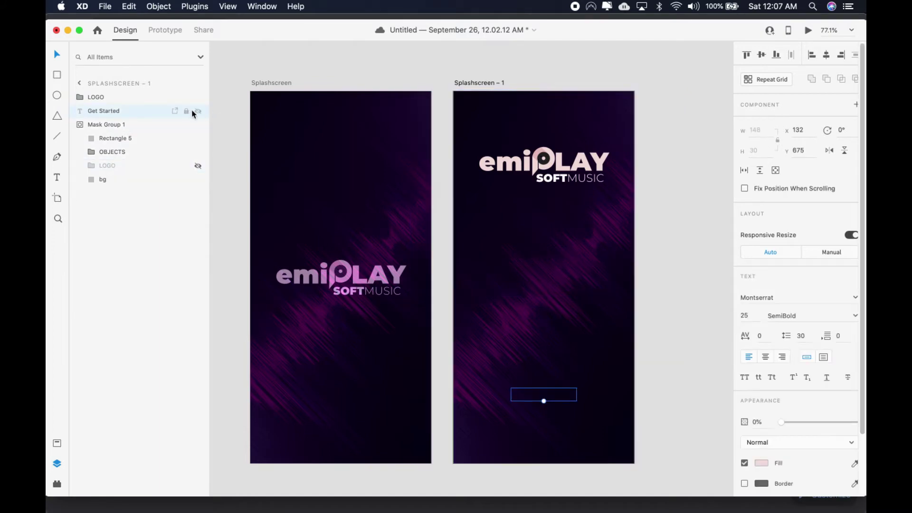
drag(781, 422, 854, 427)
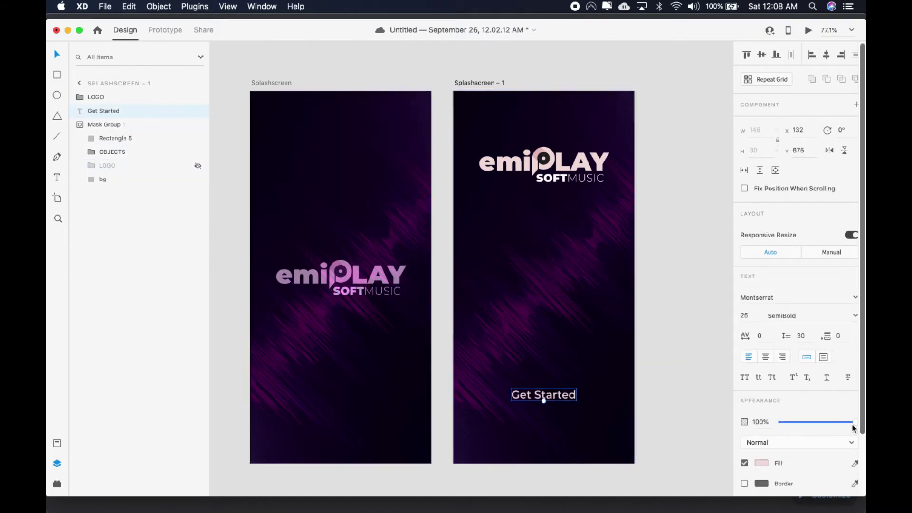
drag(547, 396, 547, 366)
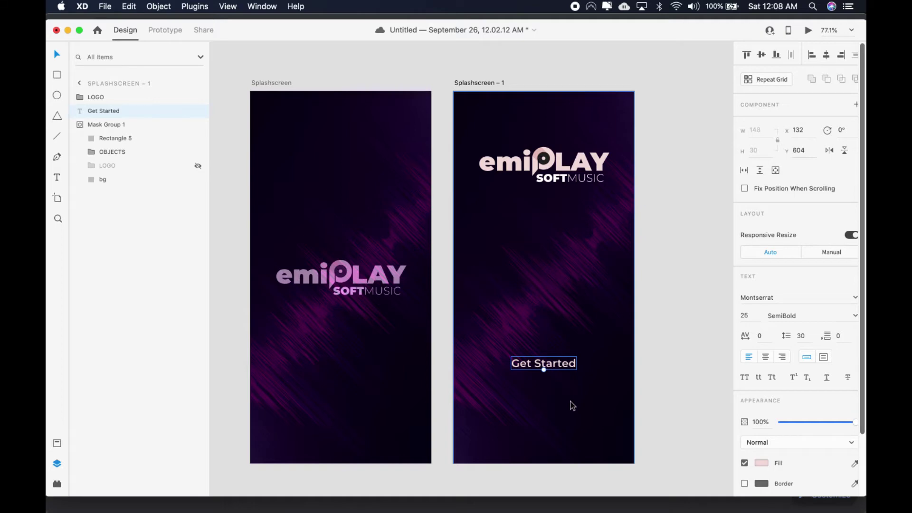
drag(547, 164, 547, 178)
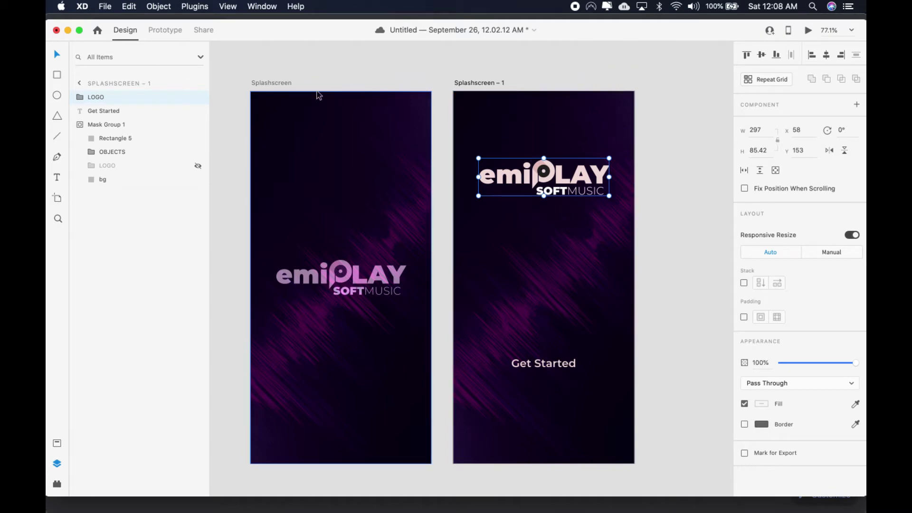
Step: Link Mask Group 1 of the Splashscreen artboard to Splashscreen – 1 with an Auto-Animate tap interaction in Prototype mode
click(179, 35)
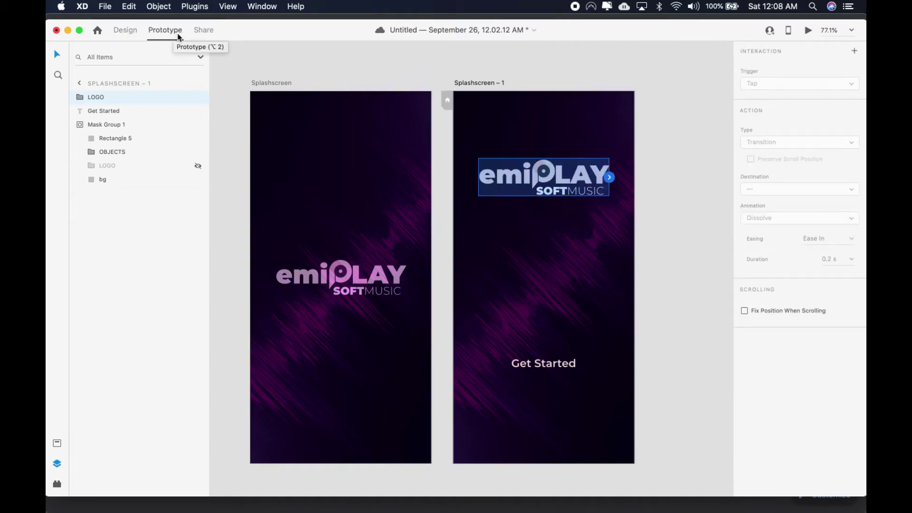
click(289, 93)
drag(432, 278, 547, 278)
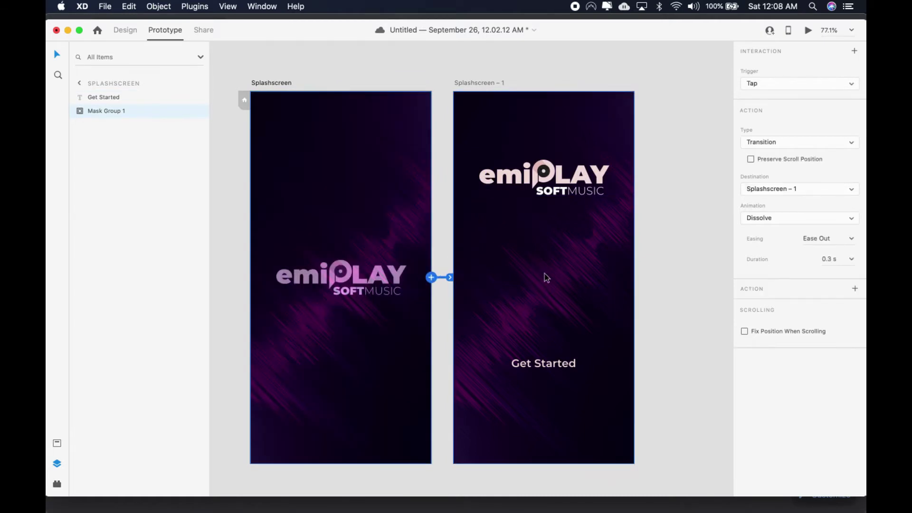
click(769, 142)
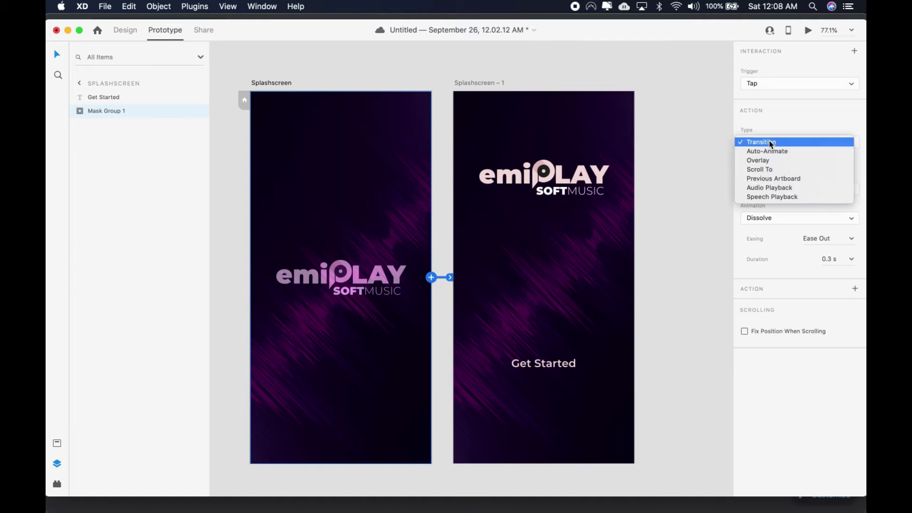
click(771, 151)
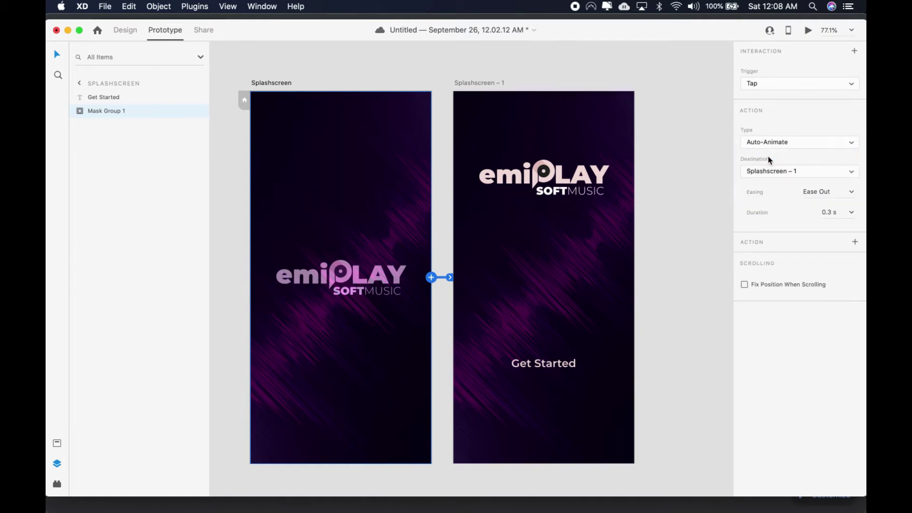
Step: Set the Auto-Animate interaction's easing to Ease In-Out and its duration to 0.4 s
click(842, 194)
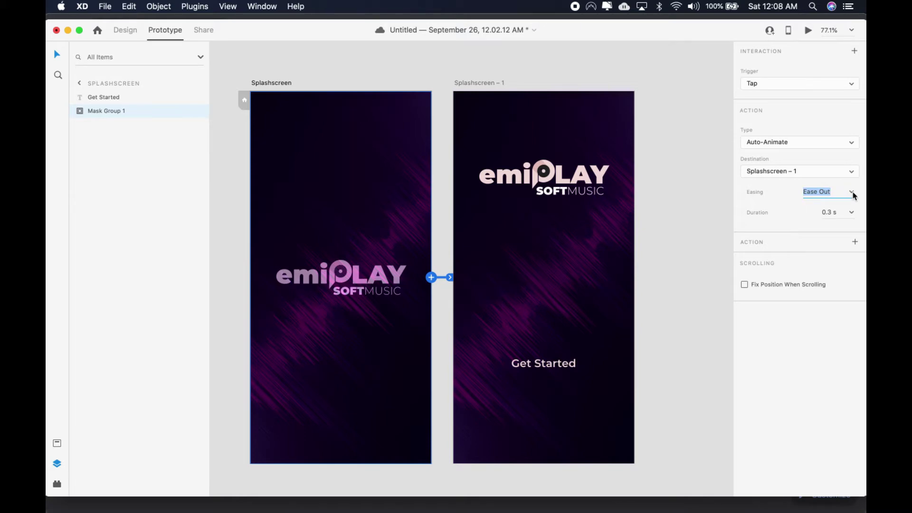
click(852, 193)
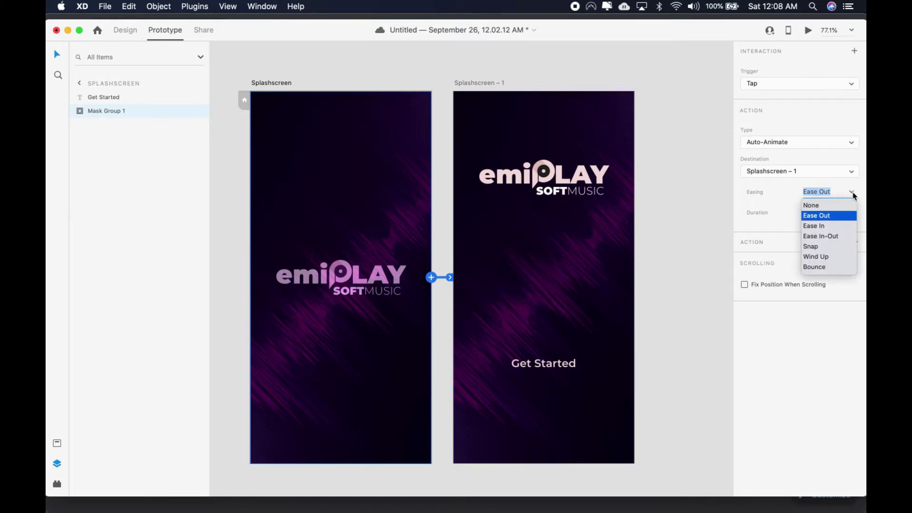
click(829, 237)
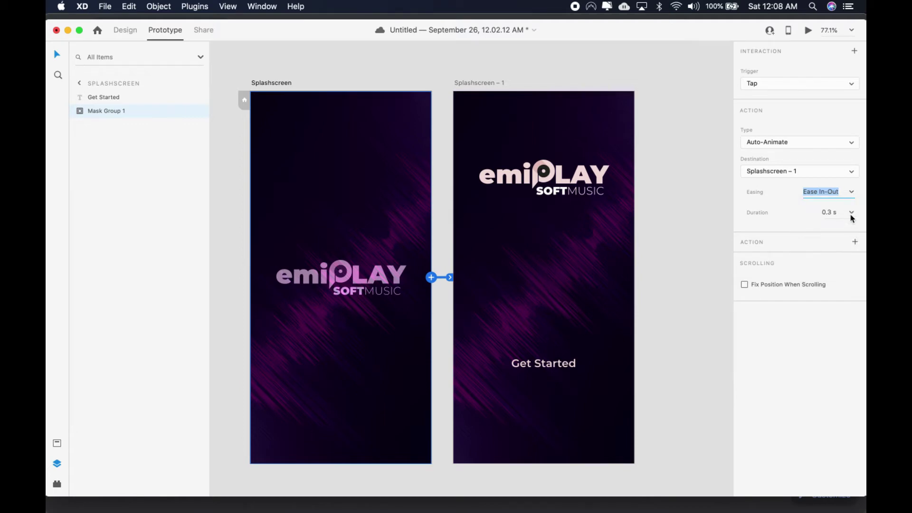
click(851, 215)
click(829, 236)
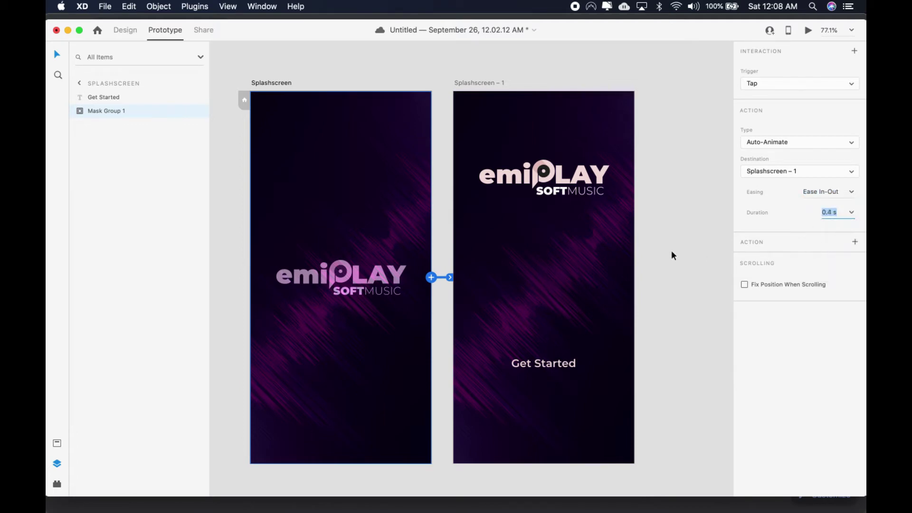
Step: Preview the prototype, play the tap animation between the two splash screen states, and close the preview
click(808, 31)
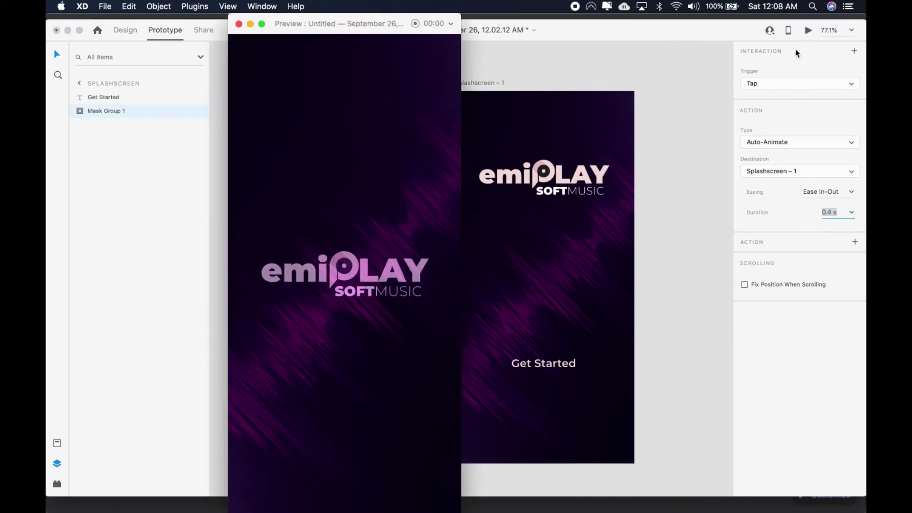
click(383, 367)
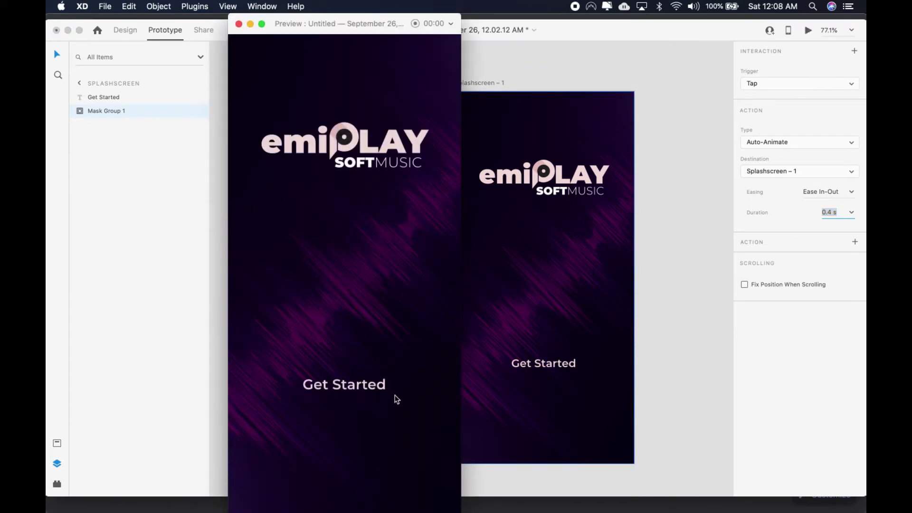
click(396, 373)
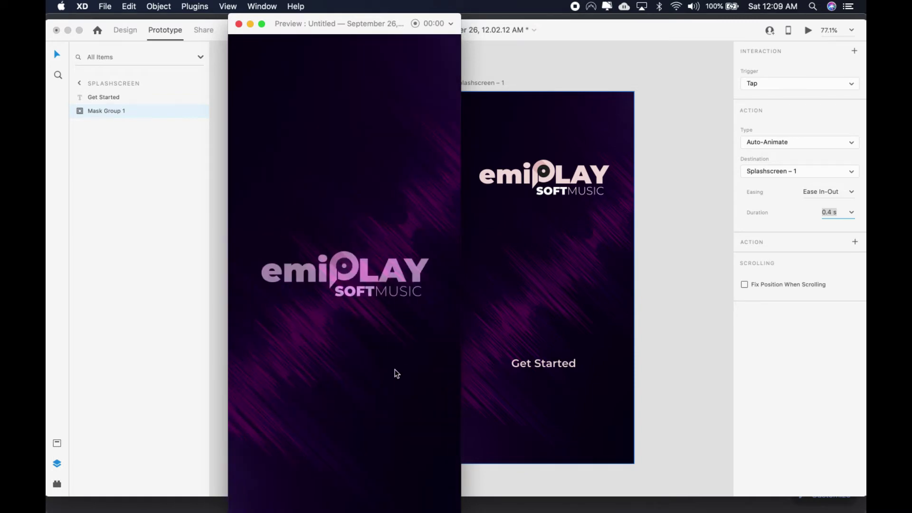
click(397, 374)
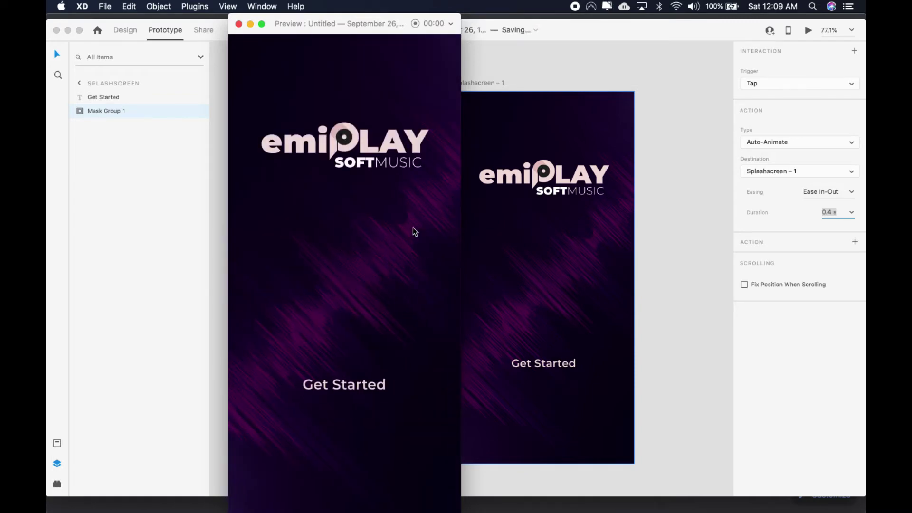
click(240, 24)
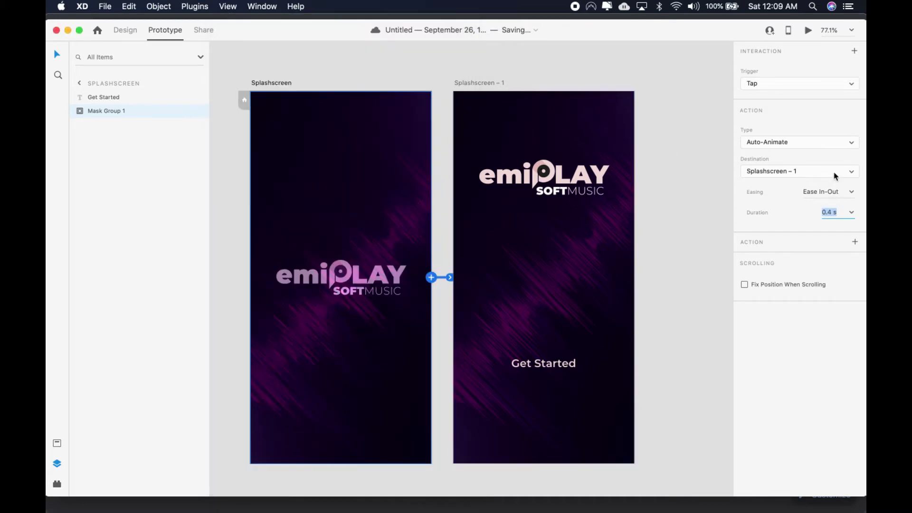
Step: Set the interaction's duration to 0.6 s and play the animation in the prototype preview again
click(853, 214)
click(838, 247)
click(808, 30)
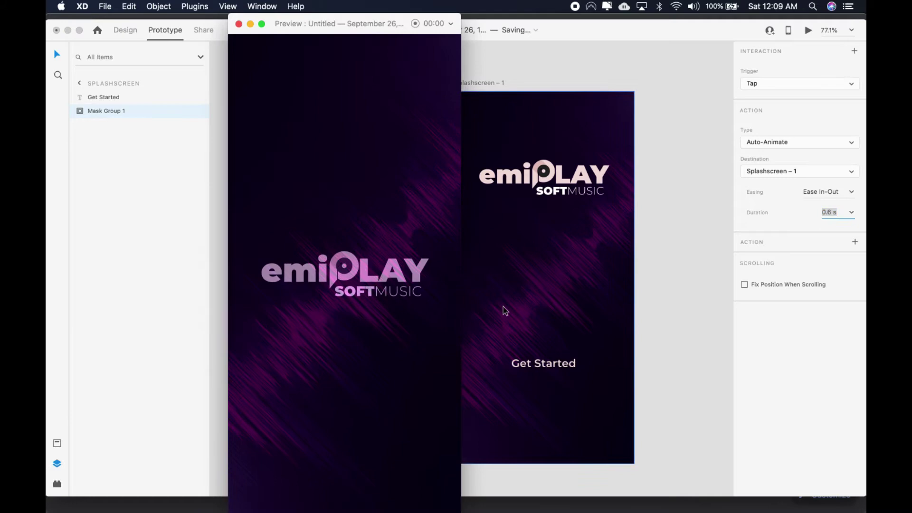
click(357, 418)
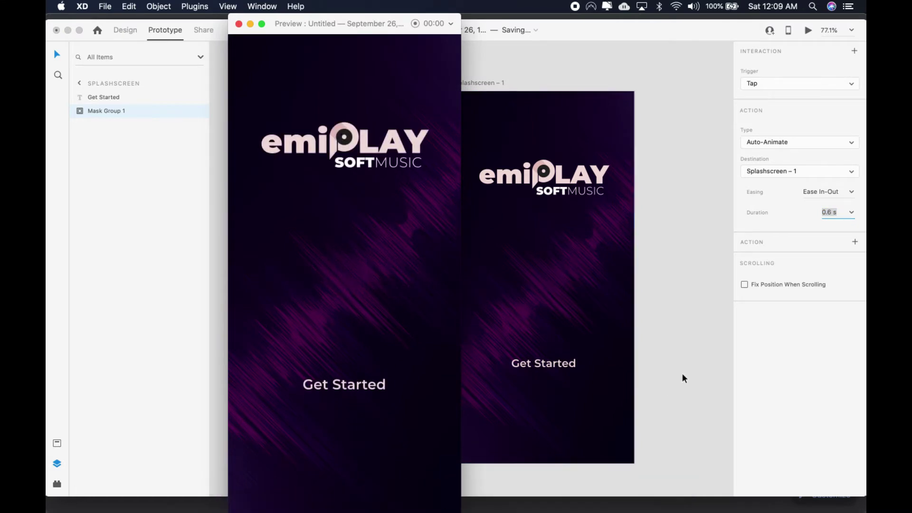
click(240, 25)
click(808, 30)
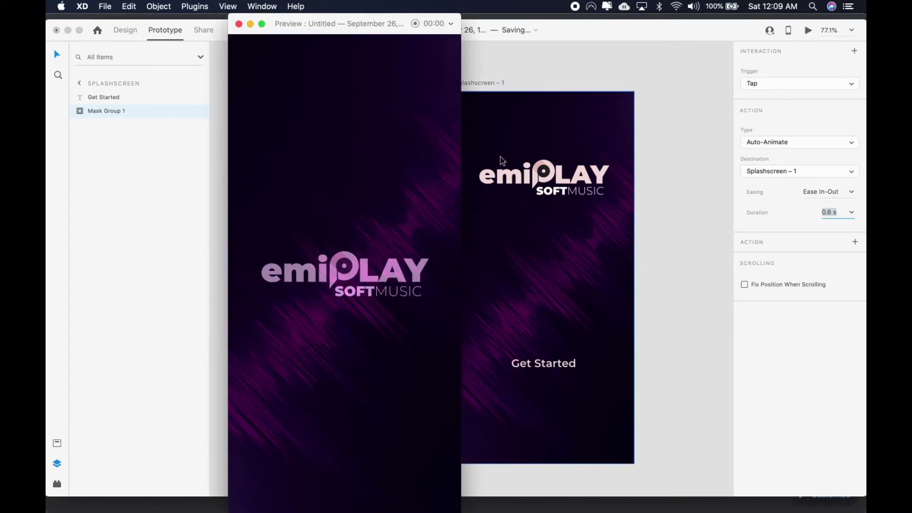
click(416, 214)
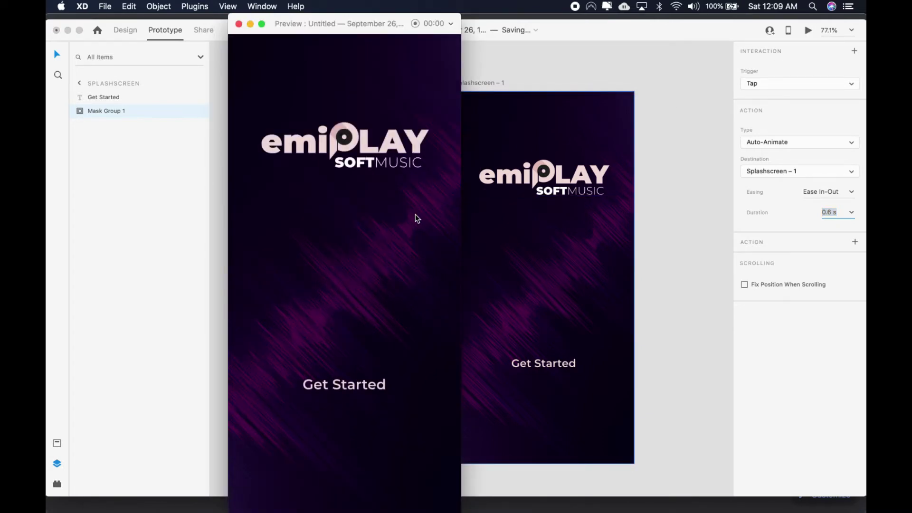
click(239, 24)
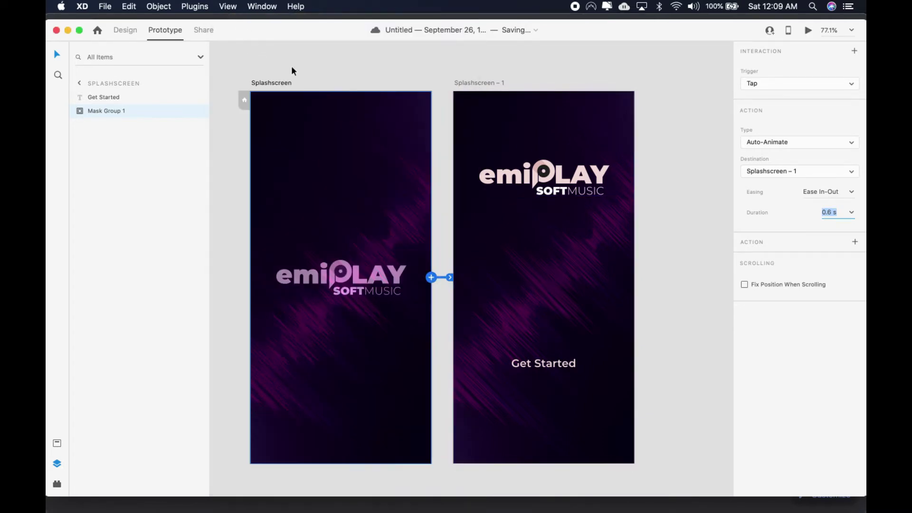
Step: Return to Design mode and duplicate the Splashscreen – 1 artboard beside the original
click(125, 31)
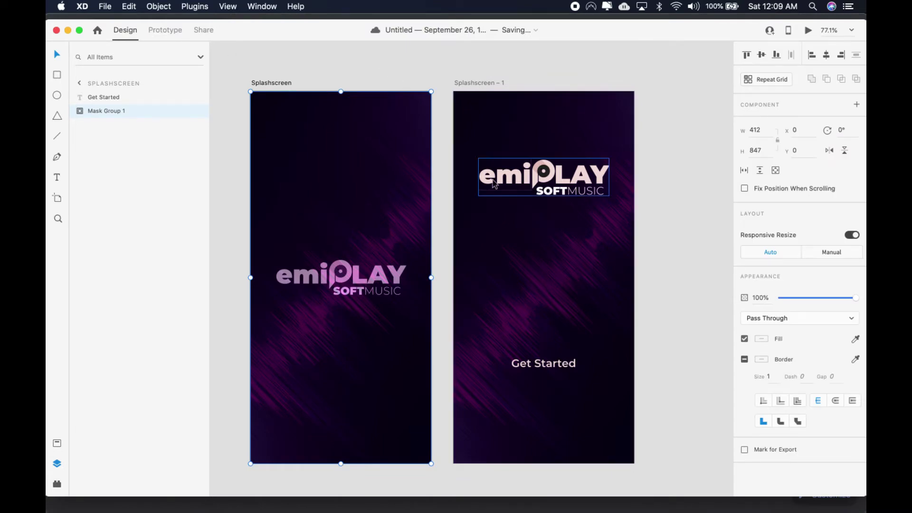
scroll(492, 180, down, 3)
scroll(640, 173, right, 5)
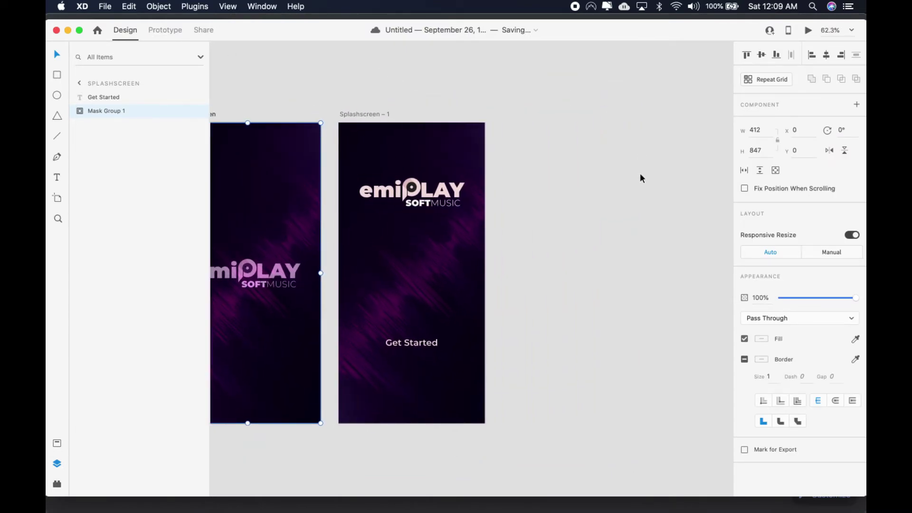
click(309, 119)
drag(309, 119, 473, 119)
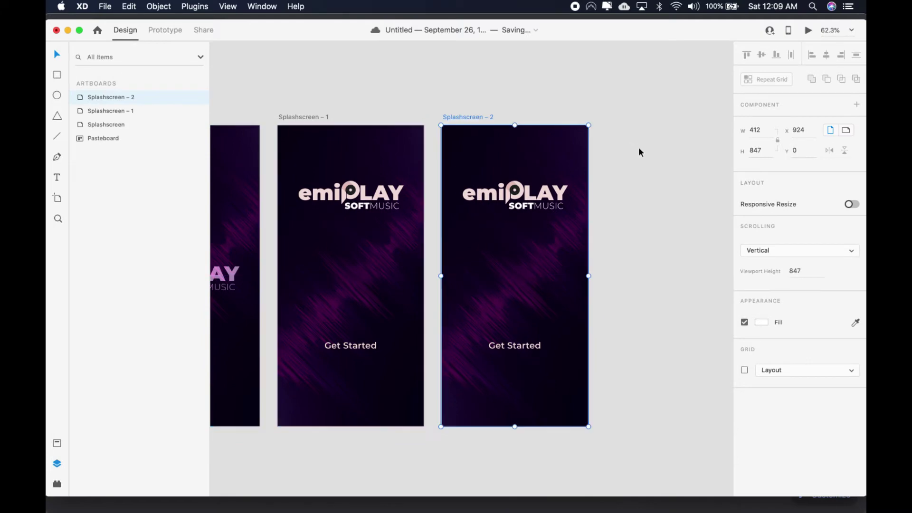
Step: Rename the duplicated splash screen artboard as Home
double_click(482, 118)
text(Home)
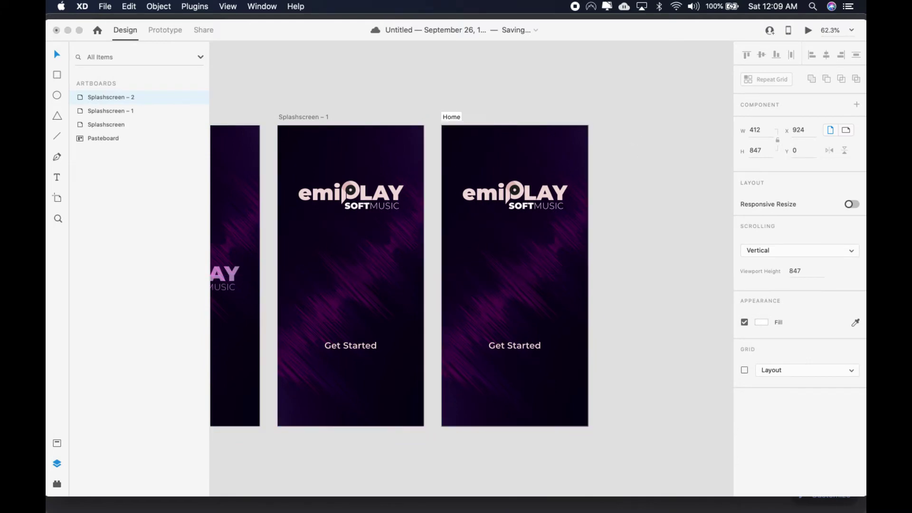
key(Return)
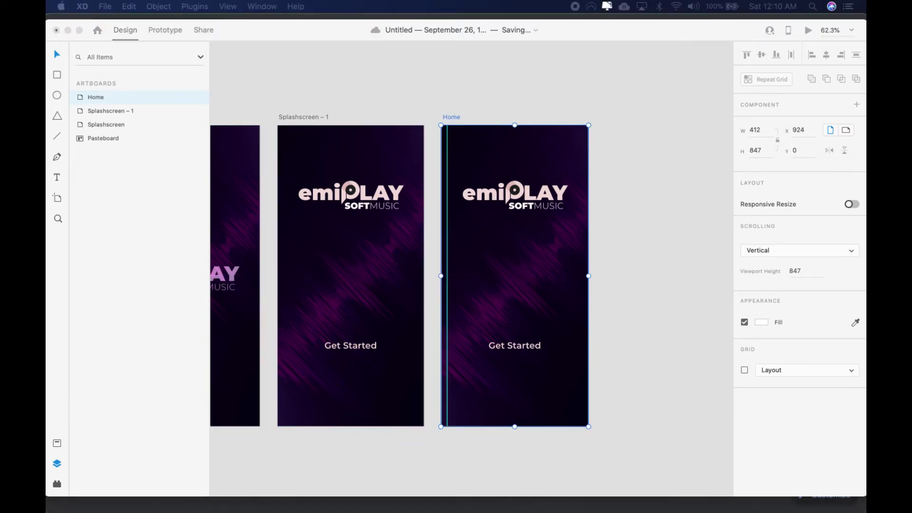
Step: Place guides near the Home artboard's top and right edges, and move the logo against the guides at X 15, Y 25
click(468, 124)
drag(468, 126, 470, 134)
drag(589, 162, 583, 162)
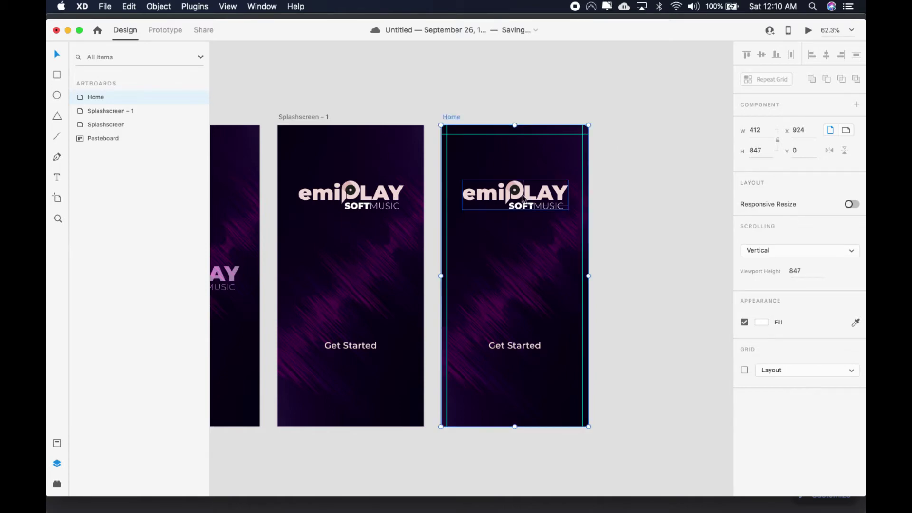
drag(521, 197, 502, 155)
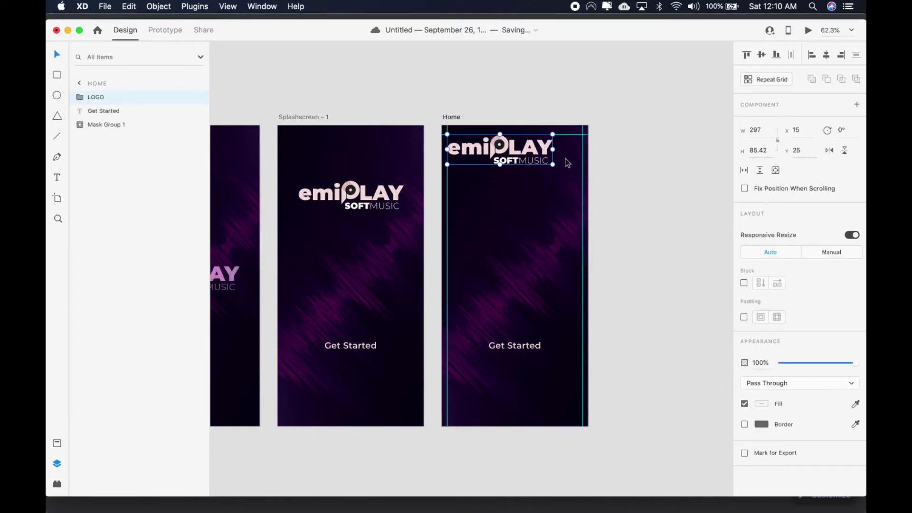
Step: Try to shrink the Home artboard's logo group while its lettering is still live text, and undo the resize
click(762, 129)
text(158.2)
key(Tab)
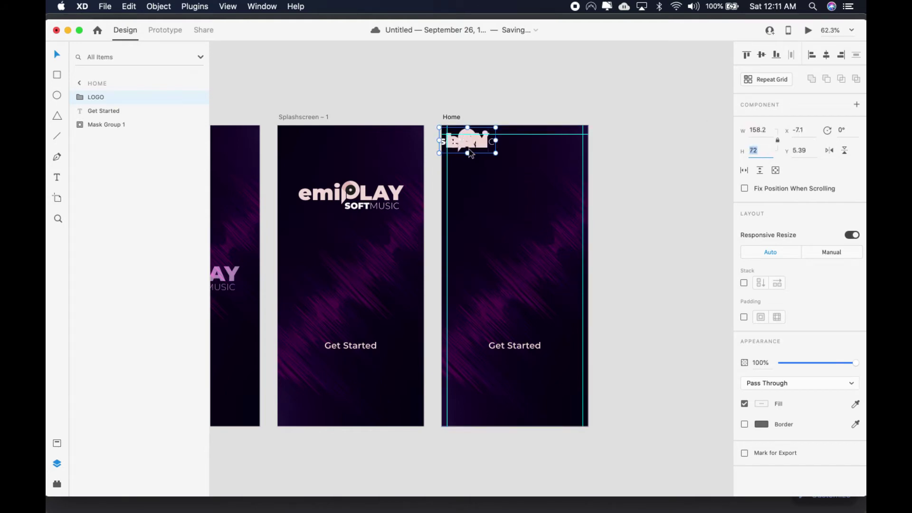
key(Escape)
key(cmd+z)
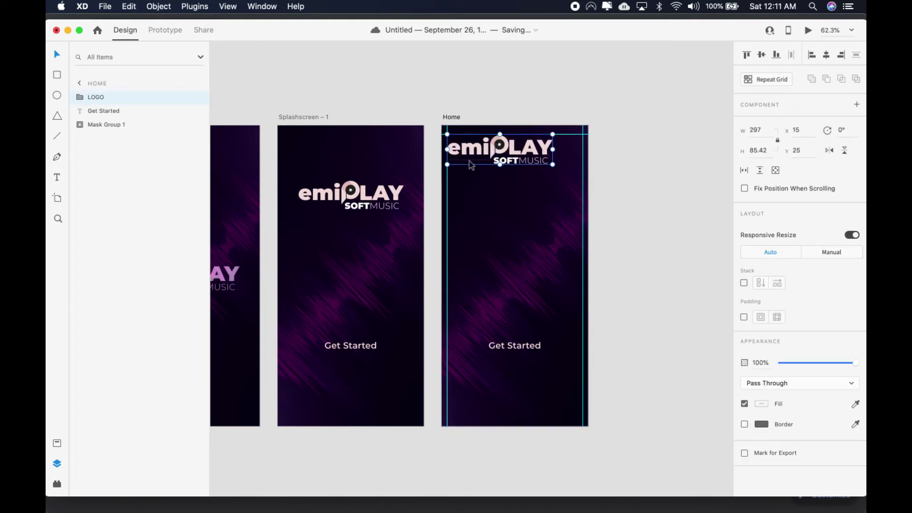
Step: Convert the emi, LAY and SOFTMUSIC texts of the Home artboard's logo to paths
double_click(455, 151)
click(160, 6)
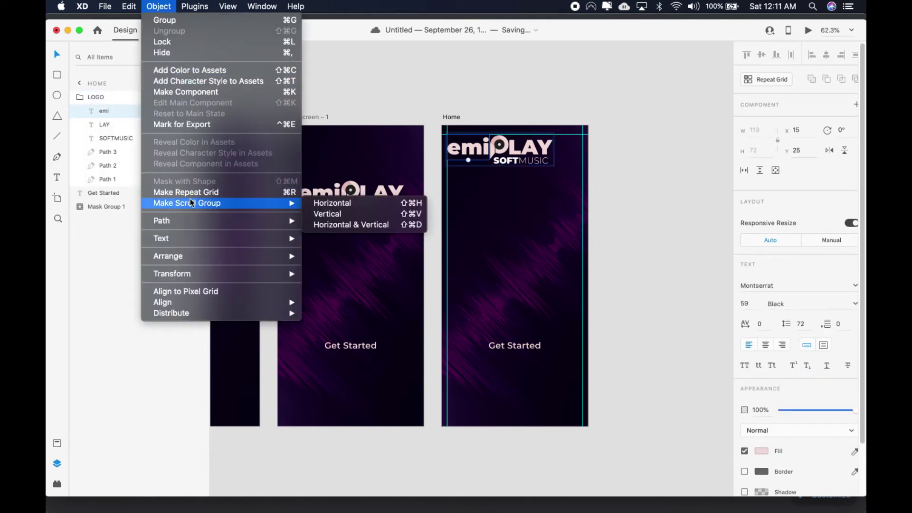
mouse_move(178, 219)
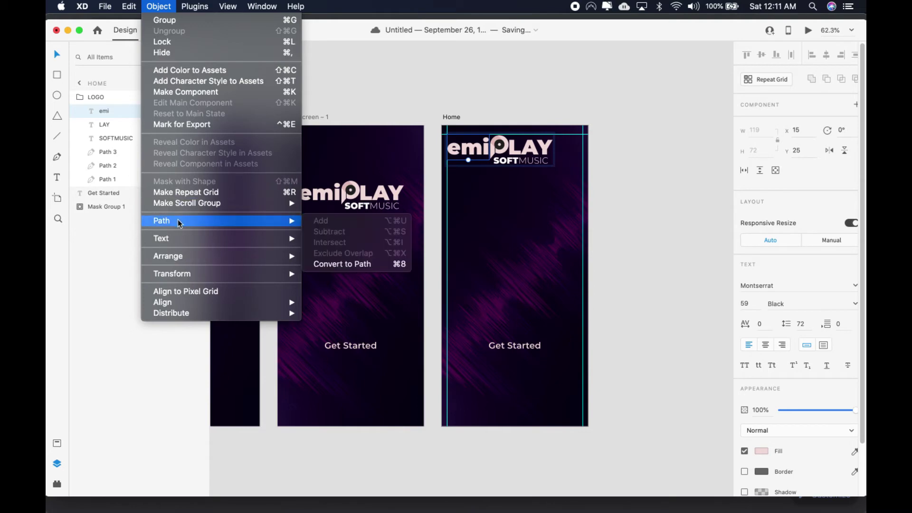
click(353, 262)
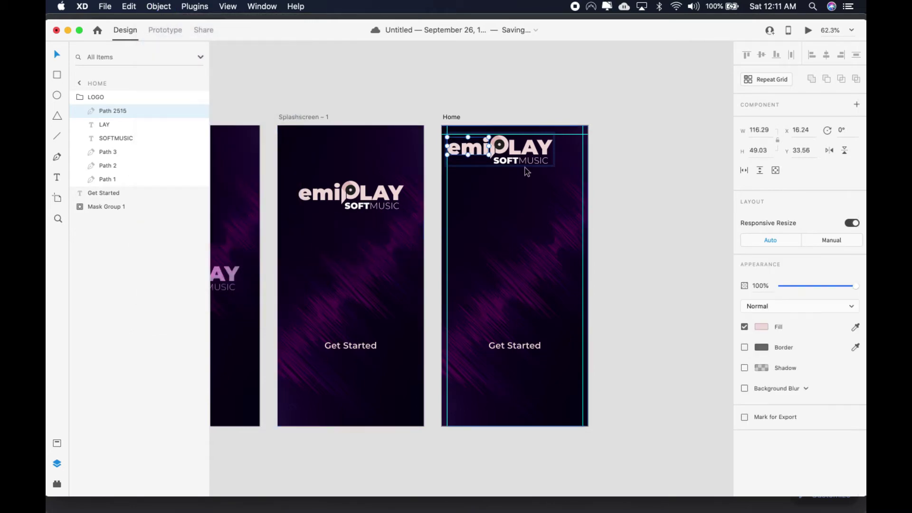
click(526, 152)
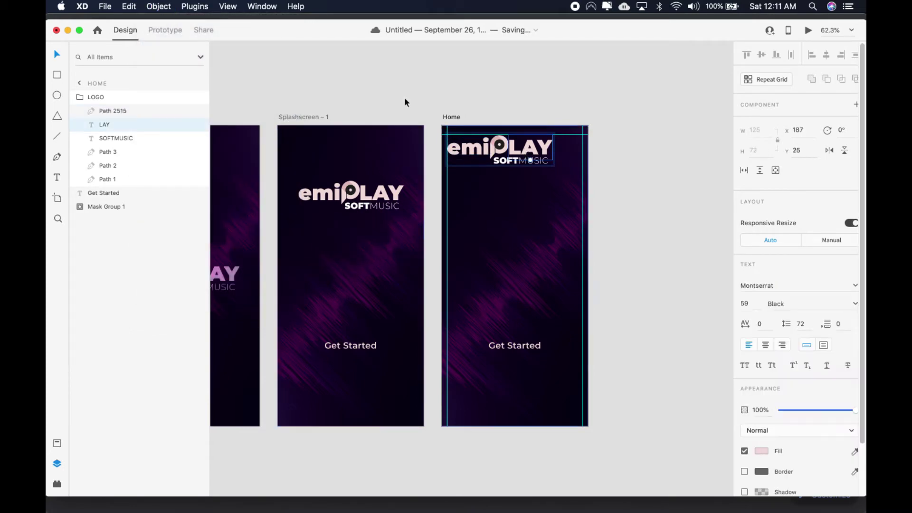
click(159, 6)
mouse_move(186, 221)
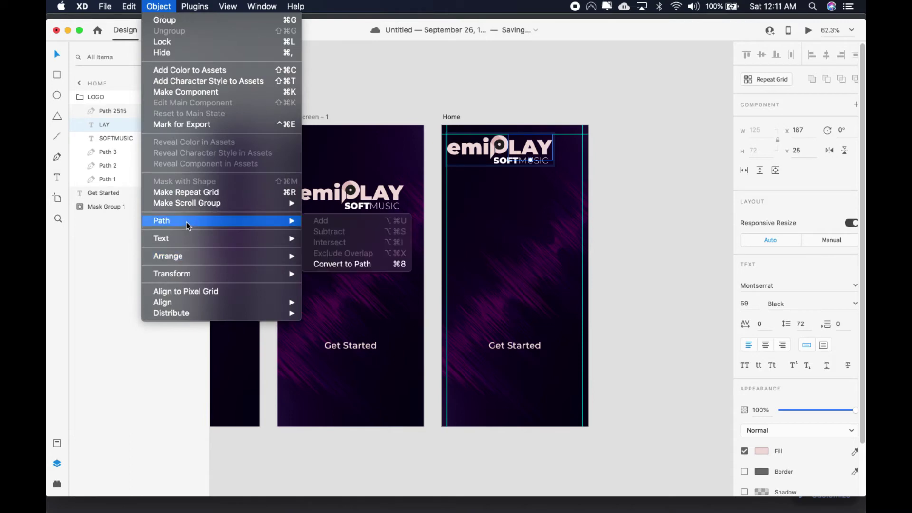
click(333, 265)
click(518, 164)
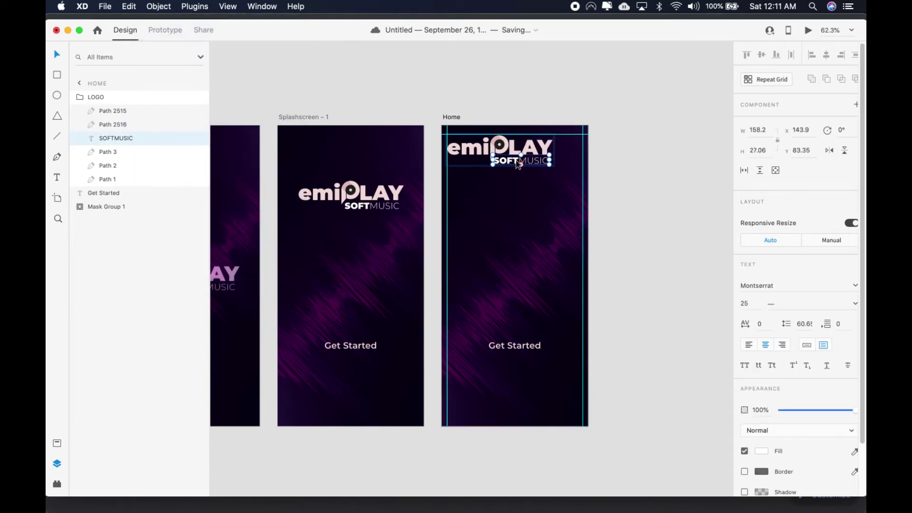
key(super+8)
click(522, 164)
Step: Scale the Home logo group down proportionally to a width of 114 and position it at X 15, Y 25
click(504, 155)
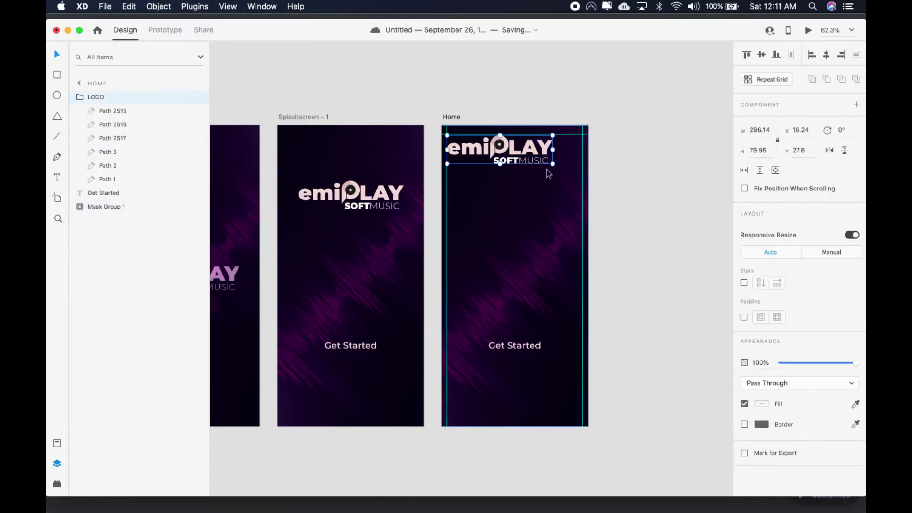
drag(554, 166, 491, 148)
click(766, 136)
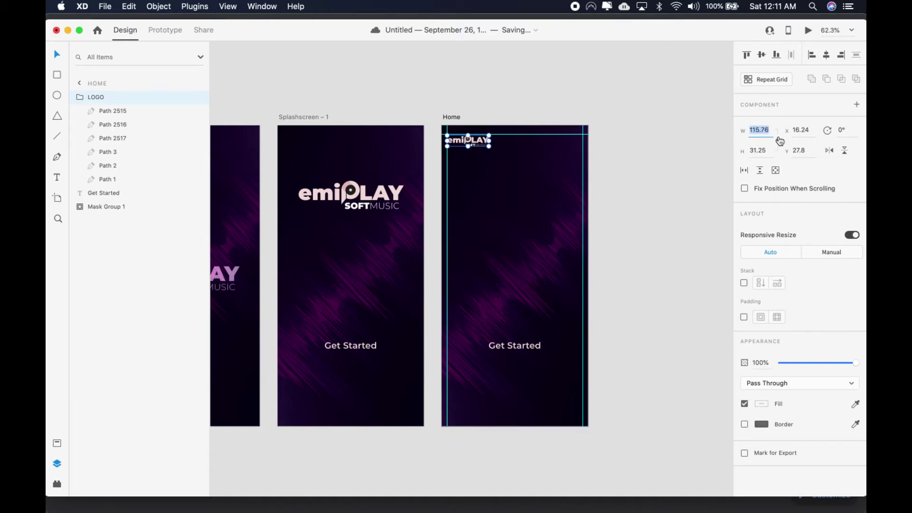
key(Right)
text(4)
key(Tab)
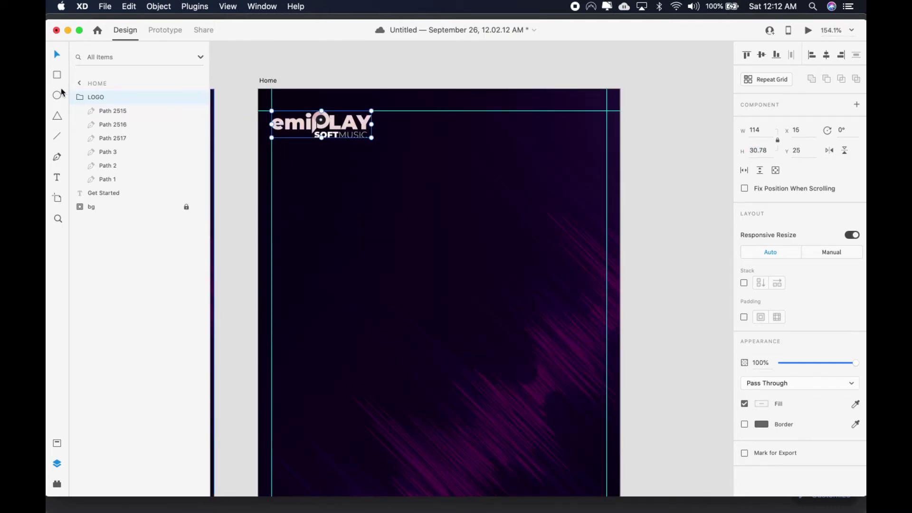
Step: Draw a search bar rectangle of about 214 × 31 beside the logo, level with the top guide
click(57, 75)
drag(382, 111, 570, 139)
key(v)
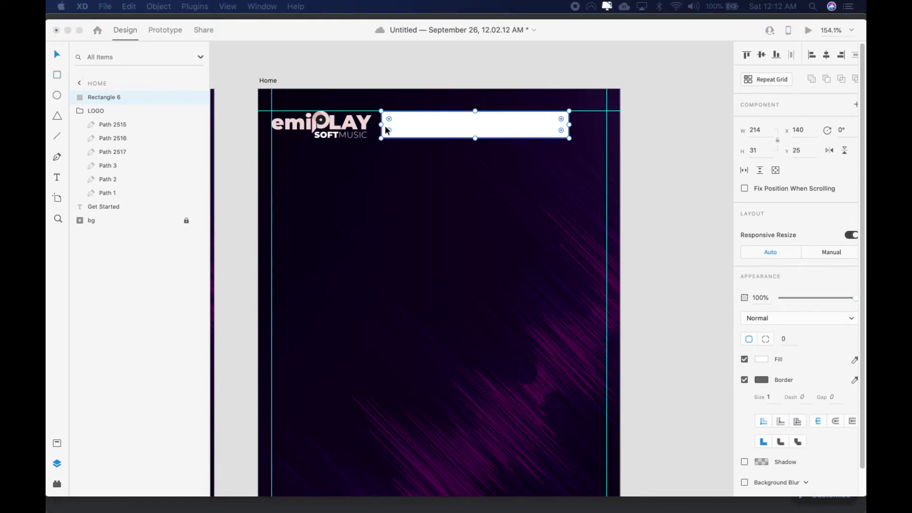
click(441, 125)
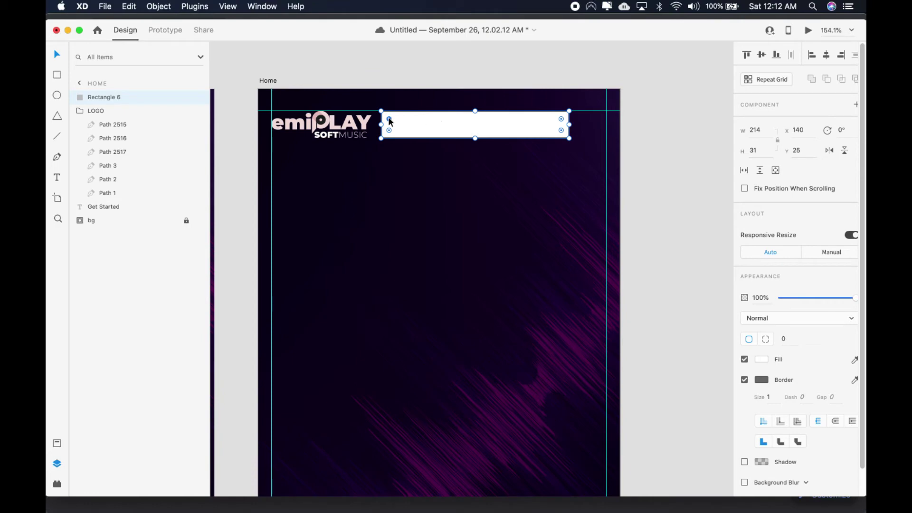
Step: Round the search bar's corners to a radius of 16, remove its border and set its width to 215
drag(389, 119, 441, 123)
click(745, 380)
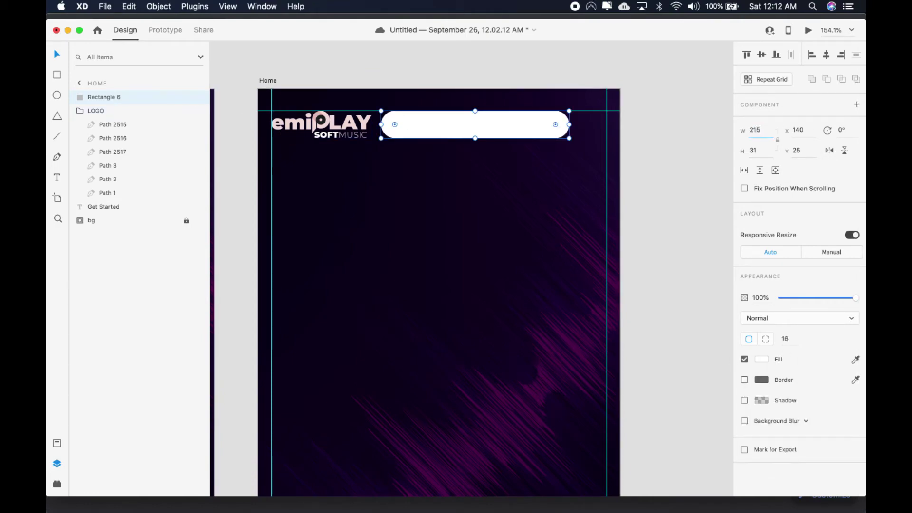
key(Tab)
Step: Fill the search bar with the light grey sampled from the palette circle on the pasteboard
scroll(357, 194, left, 5)
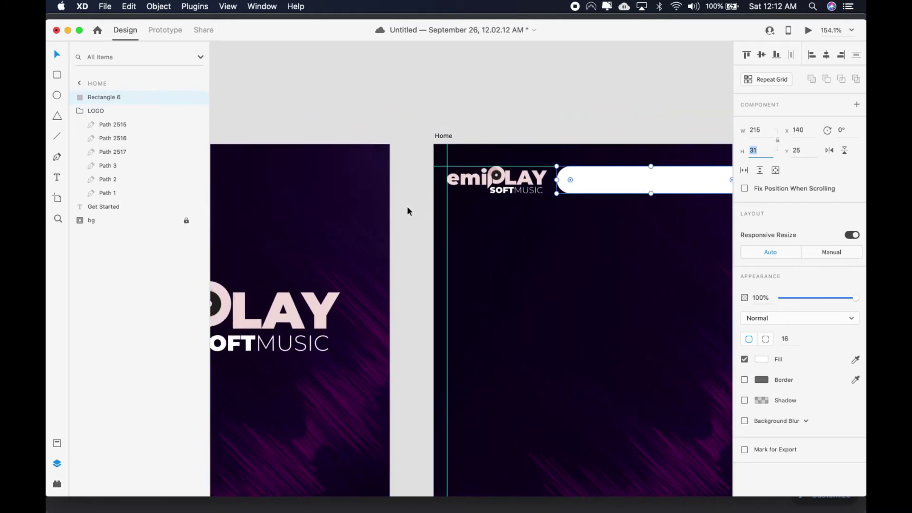
scroll(408, 211, left, 15)
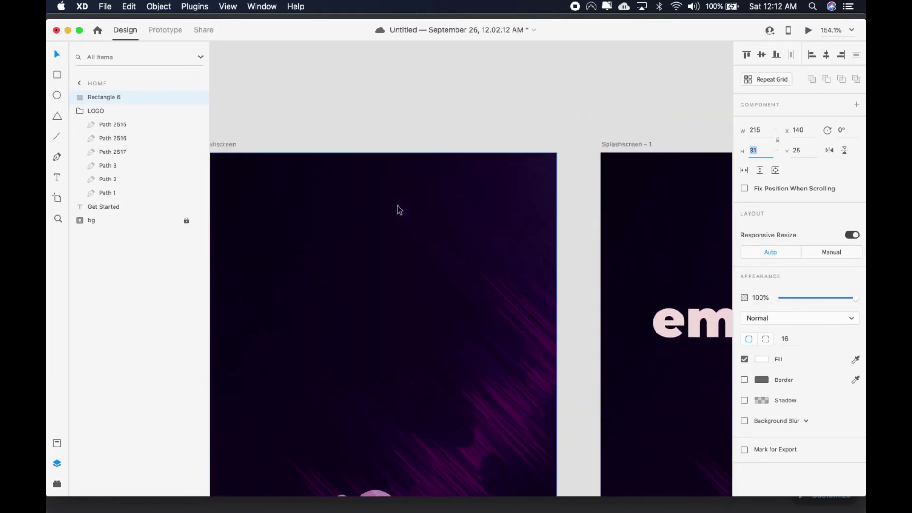
scroll(398, 210, left, 10)
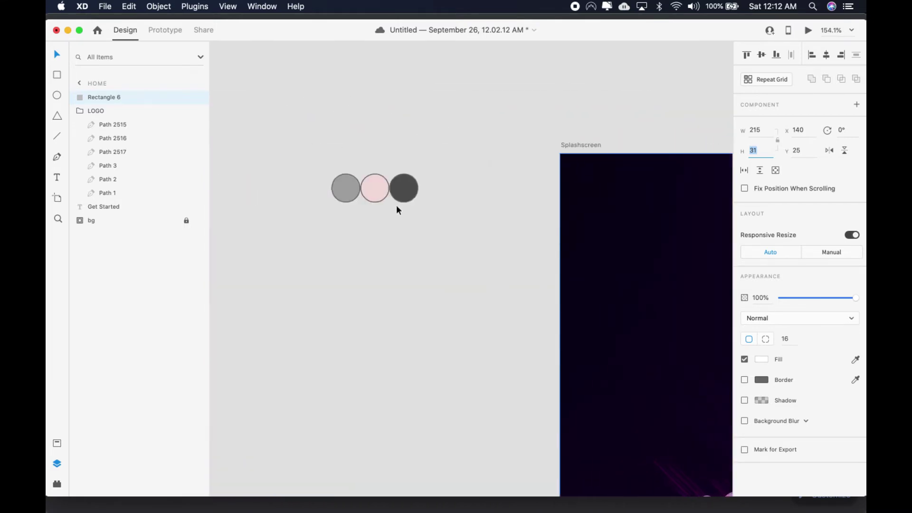
click(855, 360)
click(327, 196)
scroll(458, 296, right, 10)
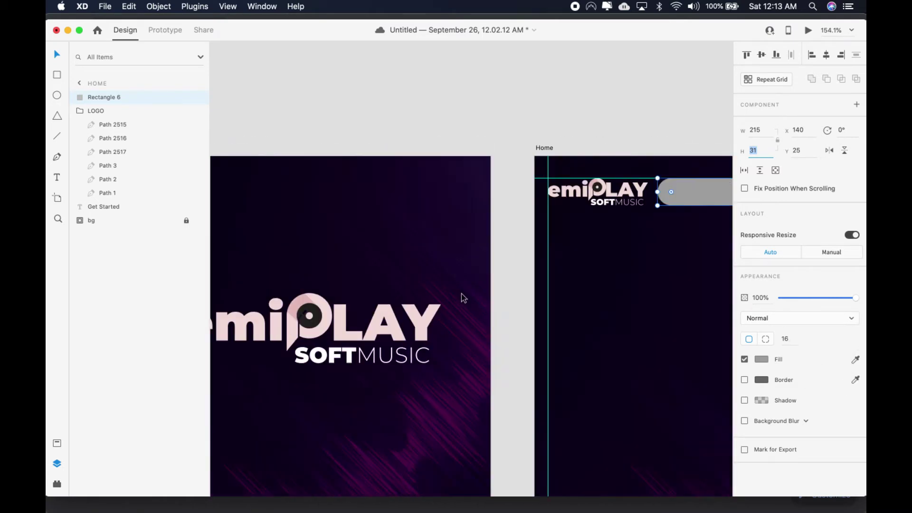
scroll(462, 298, right, 5)
Step: Fill the search bar with the dark grey sampled from the palette circle on the pasteboard
scroll(460, 297, left, 15)
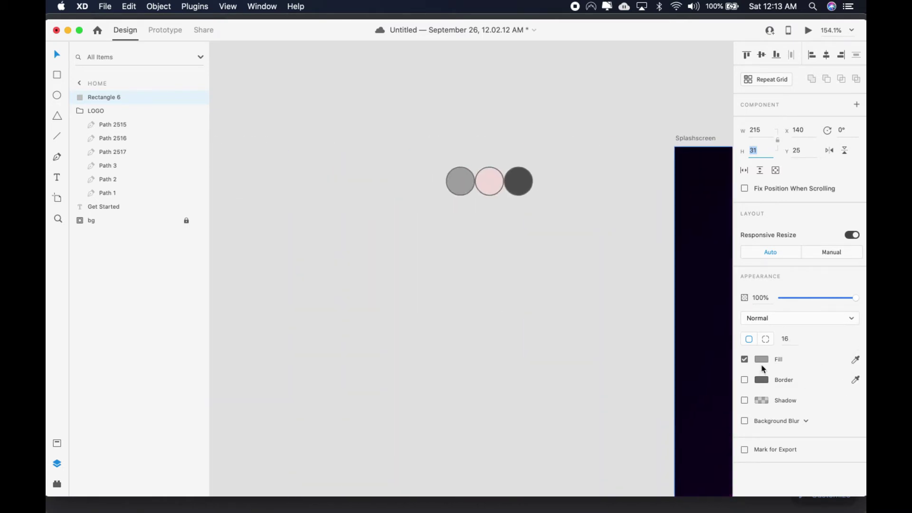
click(855, 360)
click(518, 183)
scroll(543, 295, right, 10)
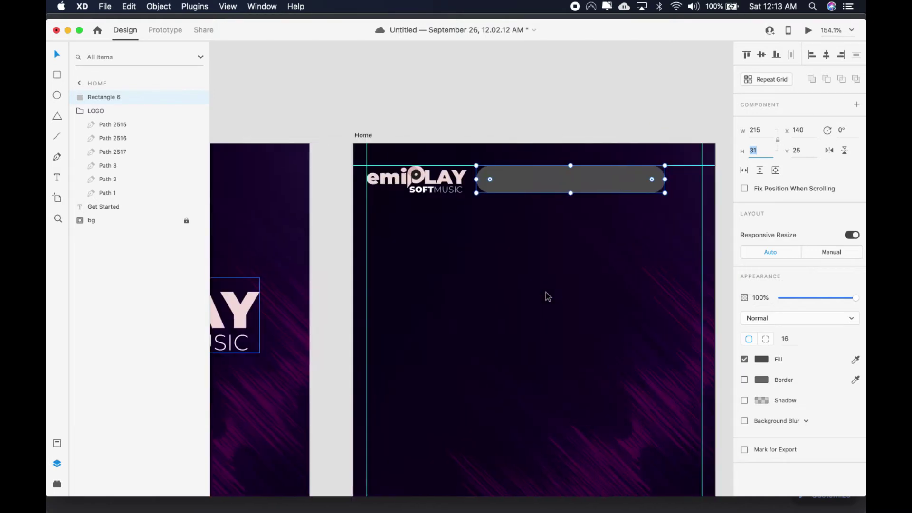
click(534, 178)
click(762, 359)
click(517, 172)
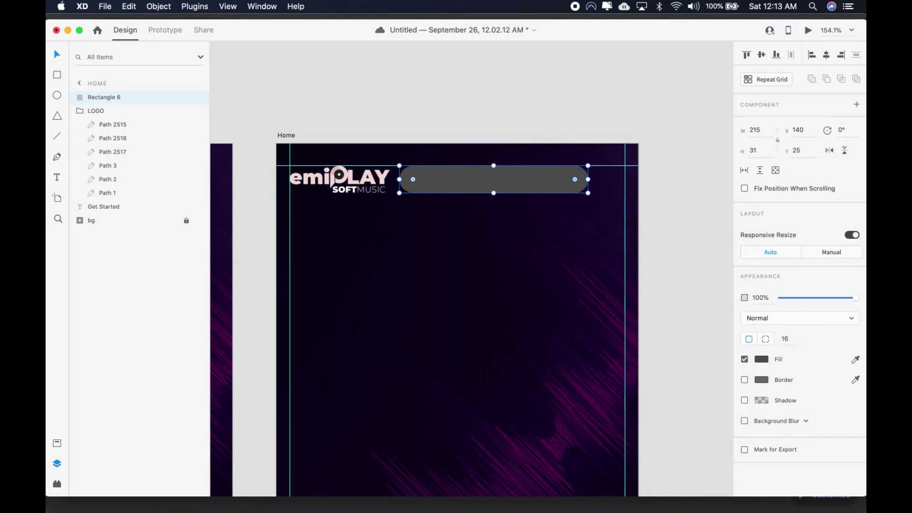
Step: Add the placeholder text "Search for songs, artists, and more..." inside the search bar in Montserrat Medium, size 10
click(57, 177)
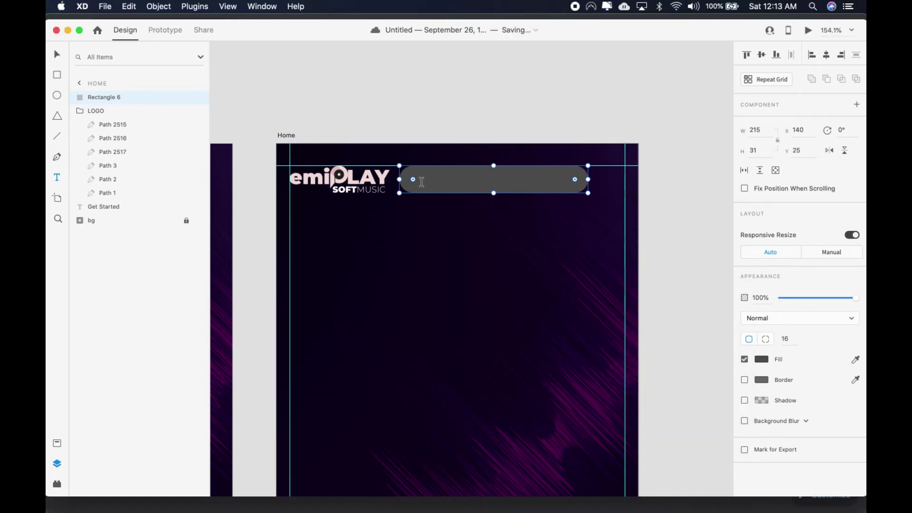
click(423, 183)
text(Search for songs, artists, and more...)
key(super+a)
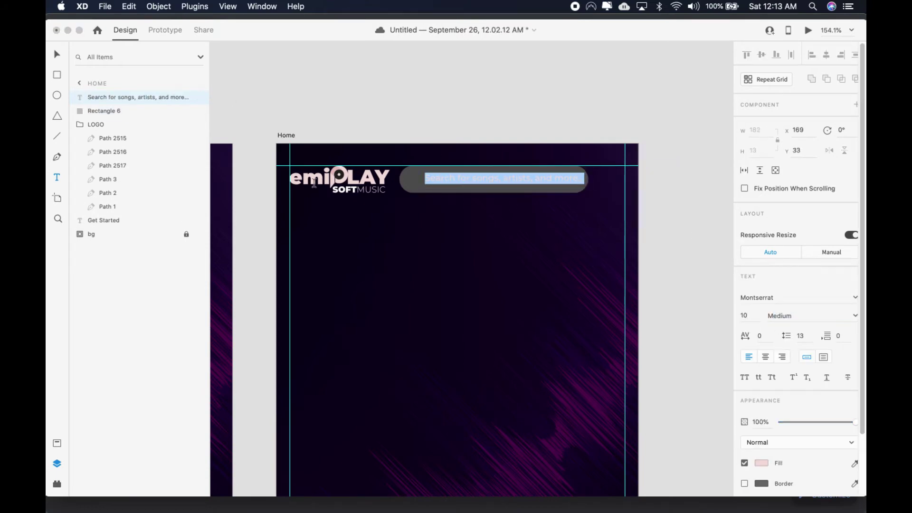
key(Escape)
Step: Fill the placeholder text with the light grey sampled from the palette circle and move it to X 164, Y 34
scroll(662, 397, left, 15)
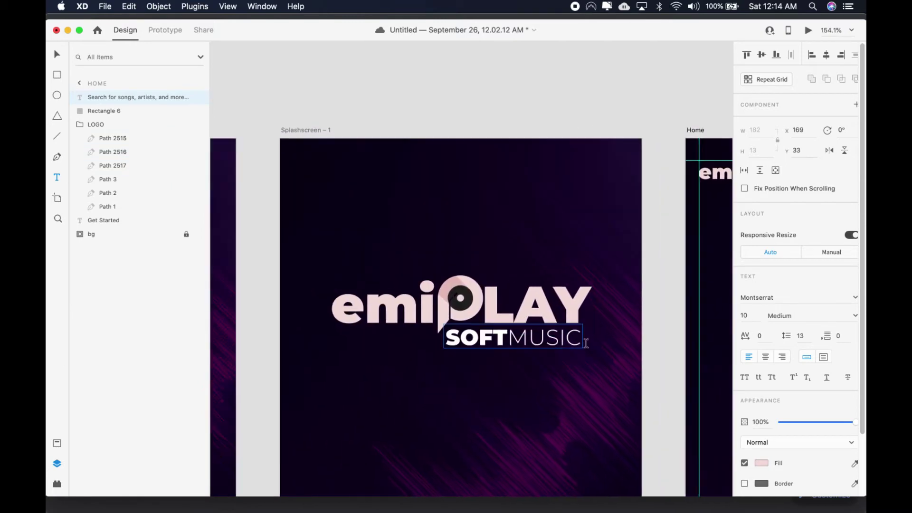
click(855, 464)
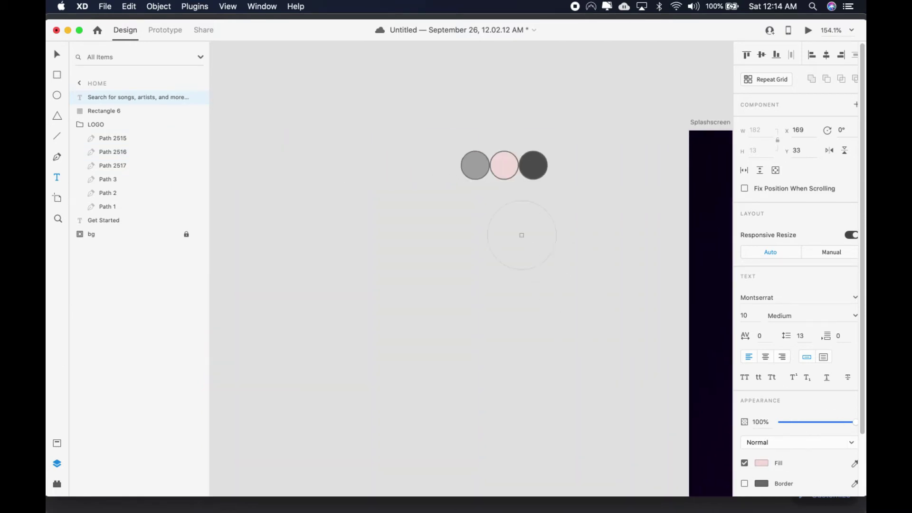
click(475, 166)
scroll(556, 316, right, 10)
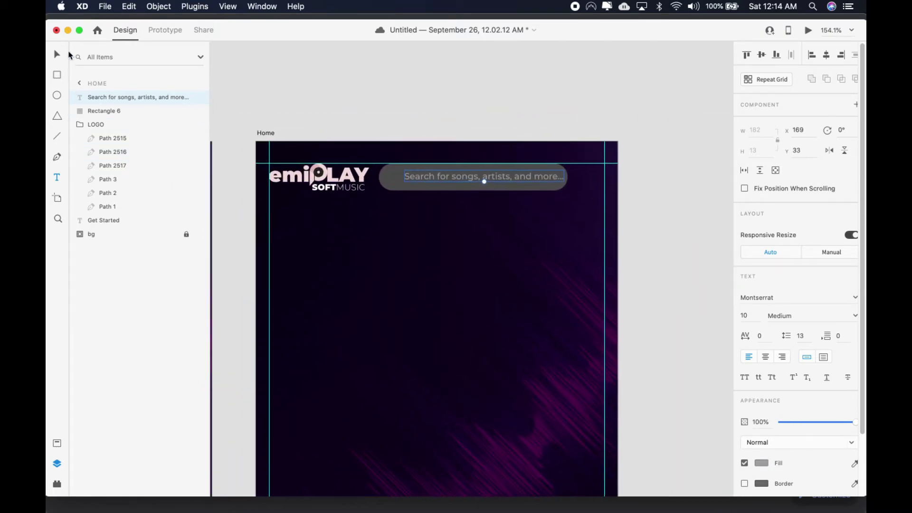
click(57, 54)
drag(458, 187, 449, 179)
Step: Search the Icons 4 Design plugin for search icons and insert the Ionic ios-search icon on the Home artboard
click(57, 484)
text(searc)
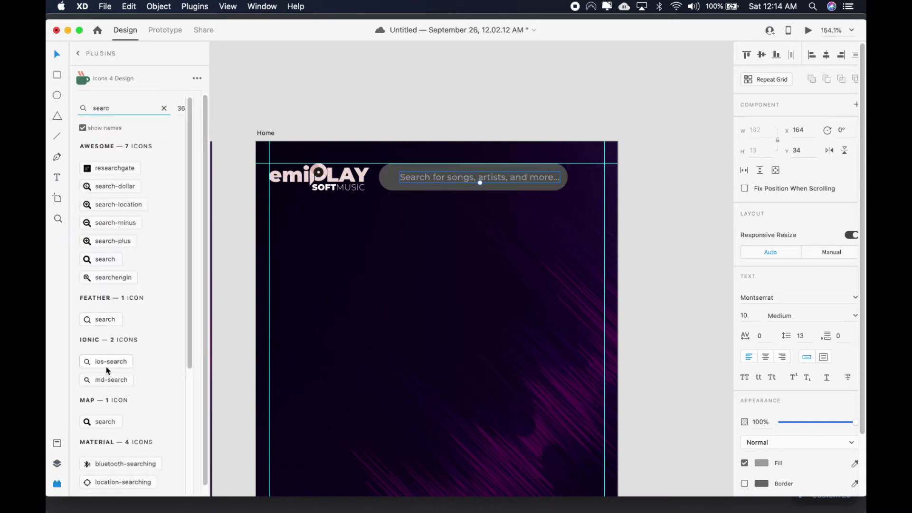
click(126, 361)
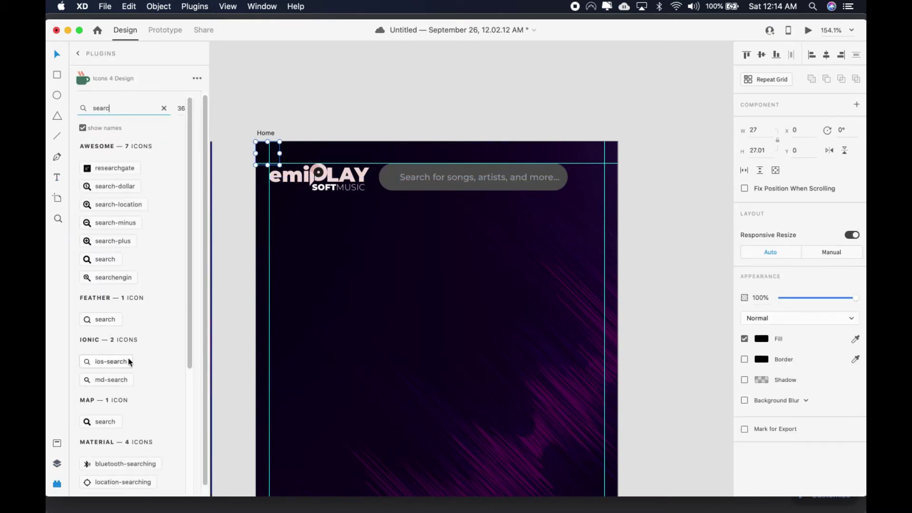
Step: Fill the search icon with the light grey sampled from the palette circle on the pasteboard
click(856, 338)
scroll(333, 285, left, 5)
click(238, 172)
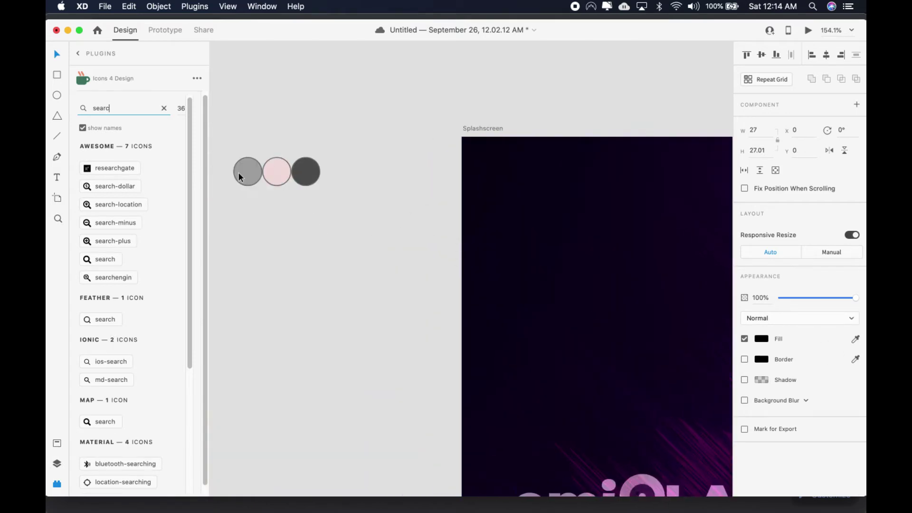
Step: Move the search icon into the search bar just before the placeholder text and scale it down to match the text height
scroll(286, 167, right, 3)
drag(384, 151, 515, 175)
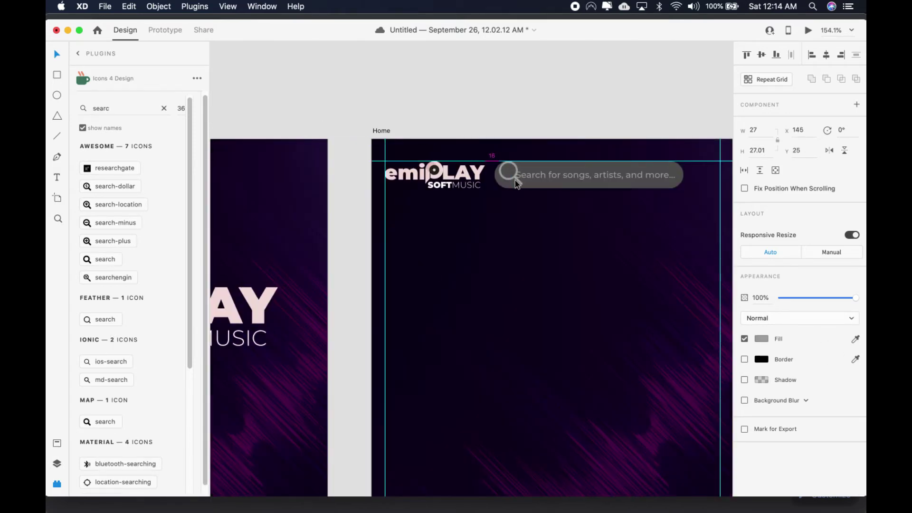
scroll(516, 179, up, 5)
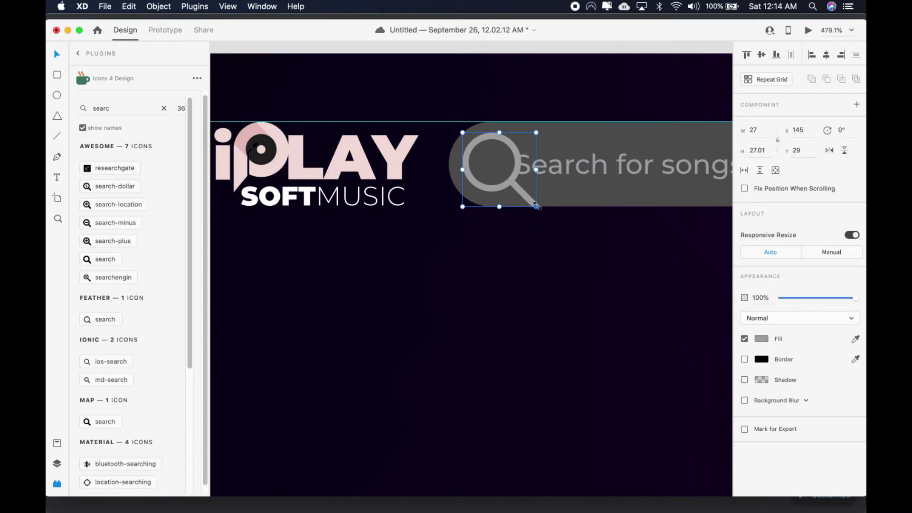
drag(536, 206, 490, 175)
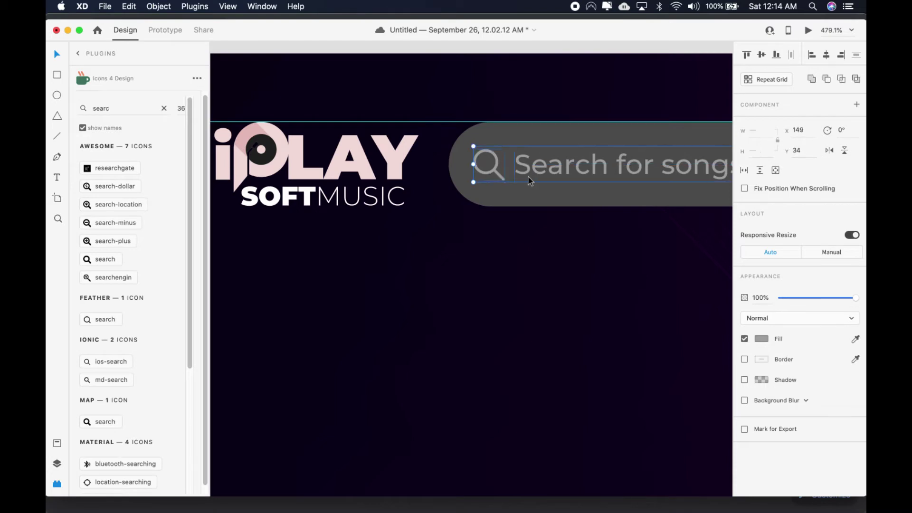
Step: Group the search icon, placeholder text and bar under the name "search", and collapse the LOGO group's layers
shift+click(527, 192)
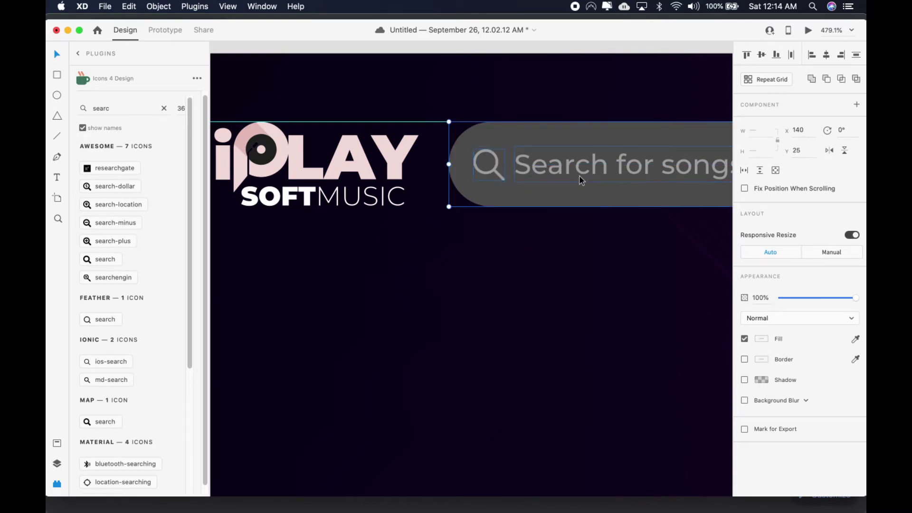
scroll(580, 176, down, 5)
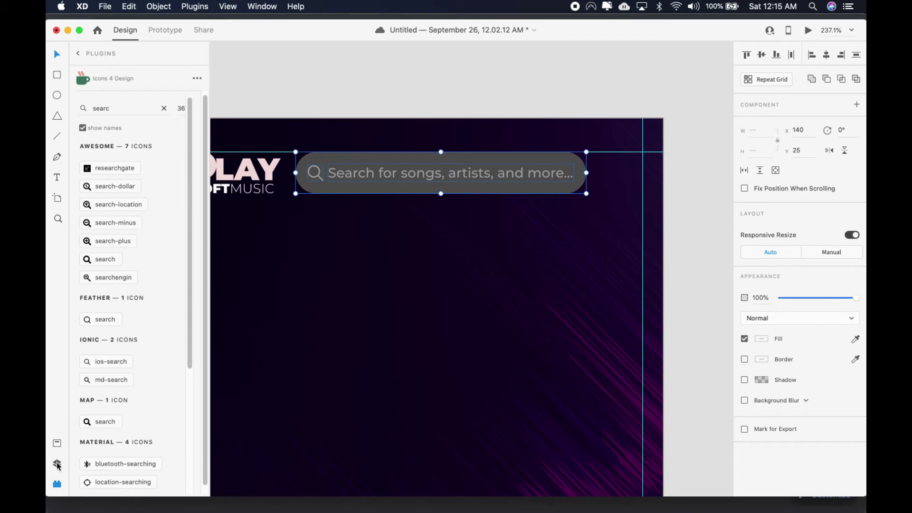
click(57, 464)
key(super+g)
double_click(101, 98)
text(sea)
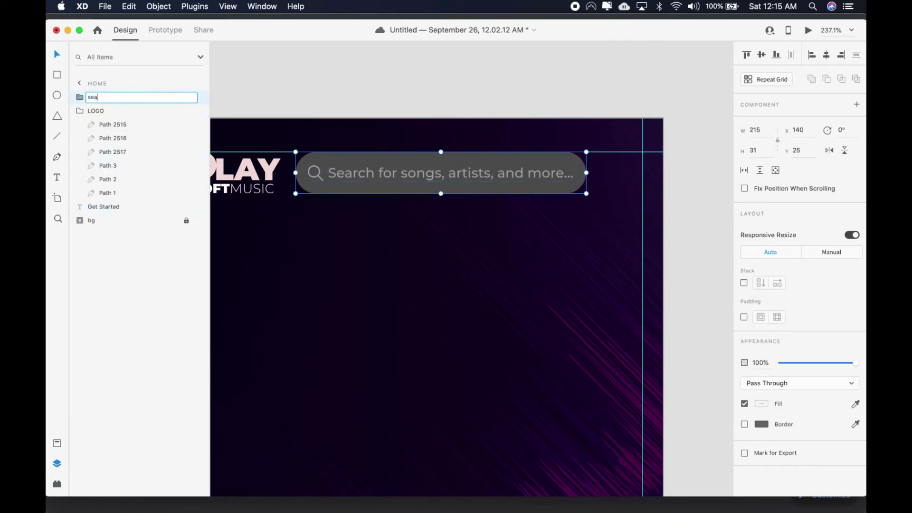
text(rch)
key(Return)
click(79, 110)
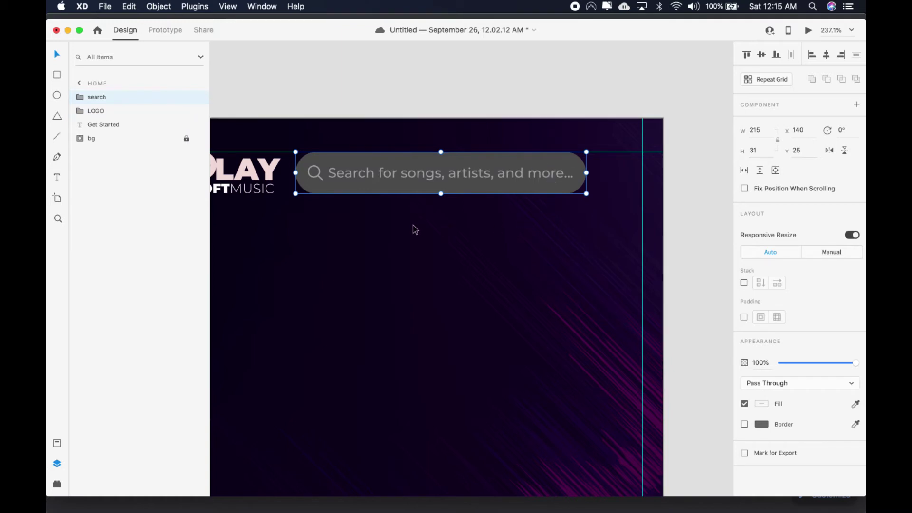
Step: Draw a small rectangle about 6 high below the search bar, with width 28 and corner radius 100
click(57, 74)
drag(297, 243, 330, 250)
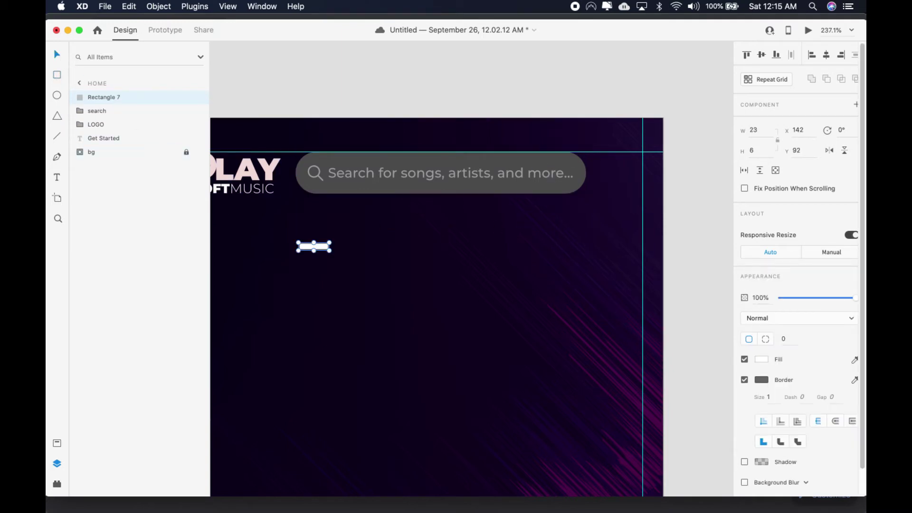
key(super+Tab)
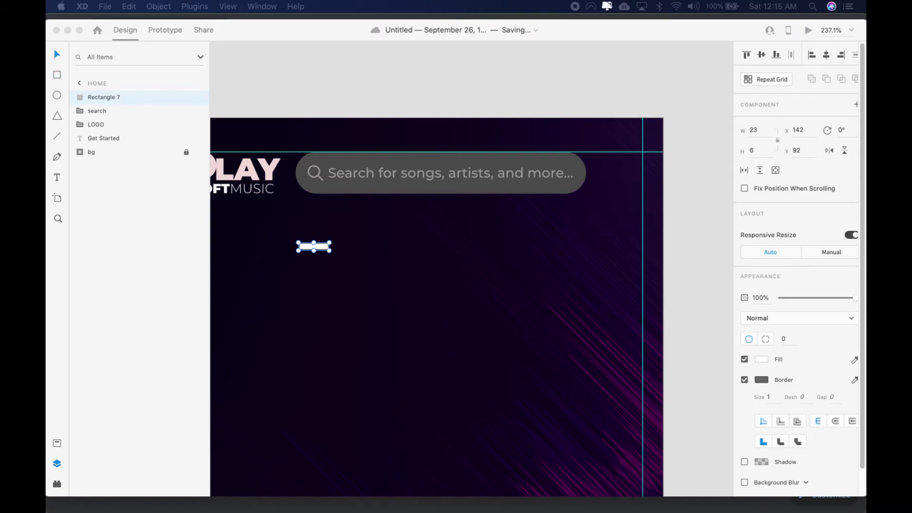
click(325, 255)
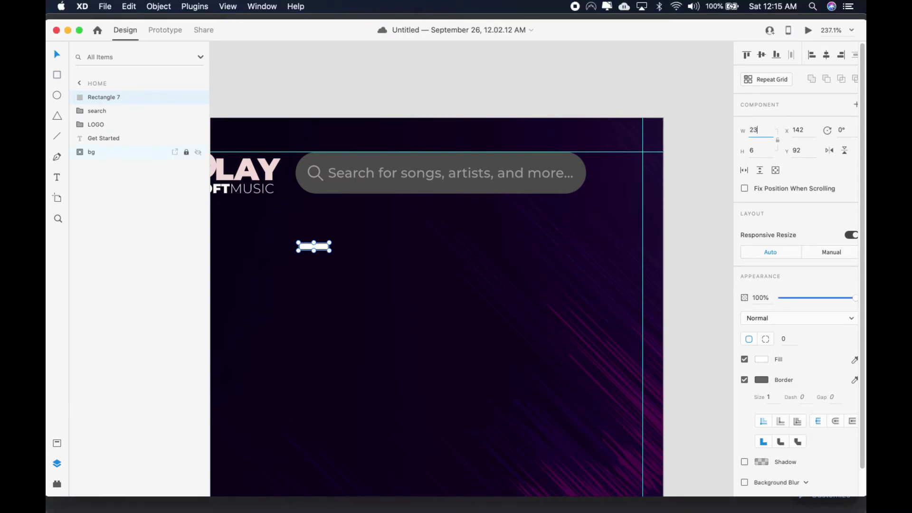
key(BackSpace)
text(8)
key(Tab)
click(787, 339)
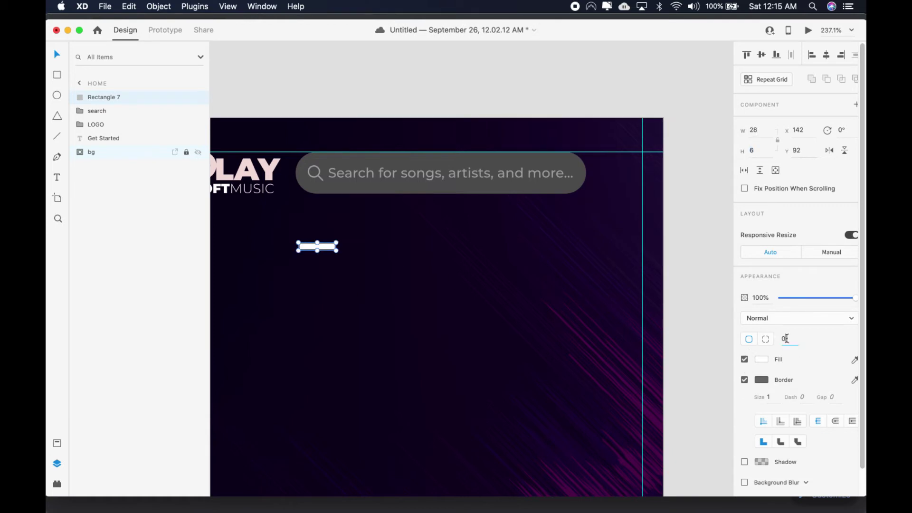
text(100)
key(Tab)
Step: Duplicate the rounded bar directly beneath the original and set the copy's width to 18
drag(326, 247, 326, 256)
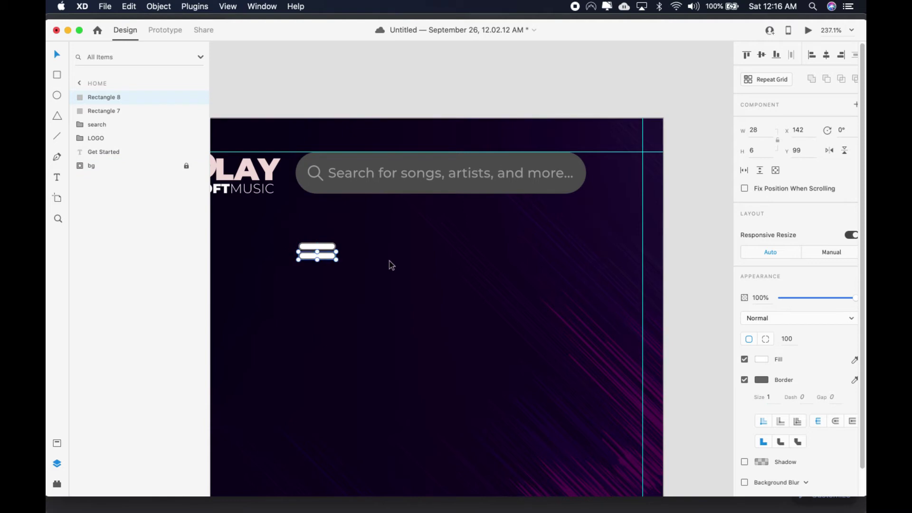
text(16)
key(Tab)
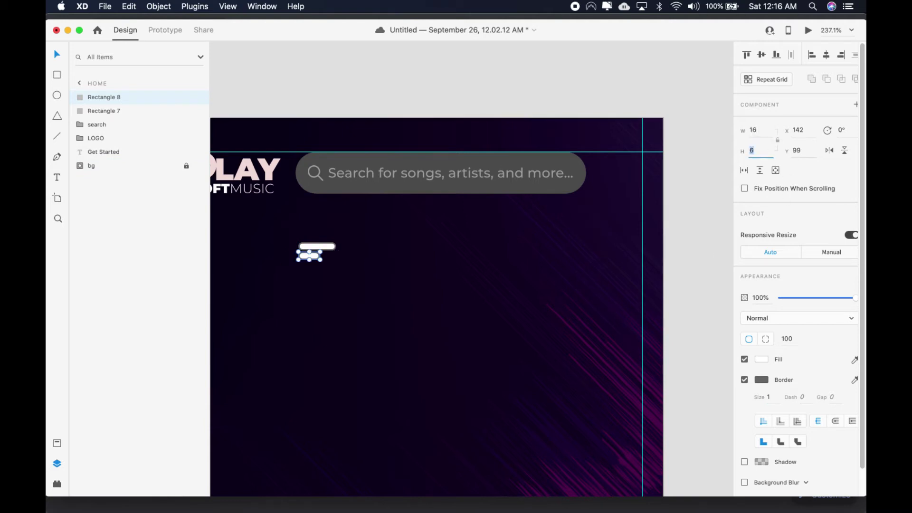
click(764, 131)
text(18)
key(Tab)
Step: Duplicate the shorter bar beneath itself with width 15, and set the middle bar's width to 20
drag(315, 256, 314, 264)
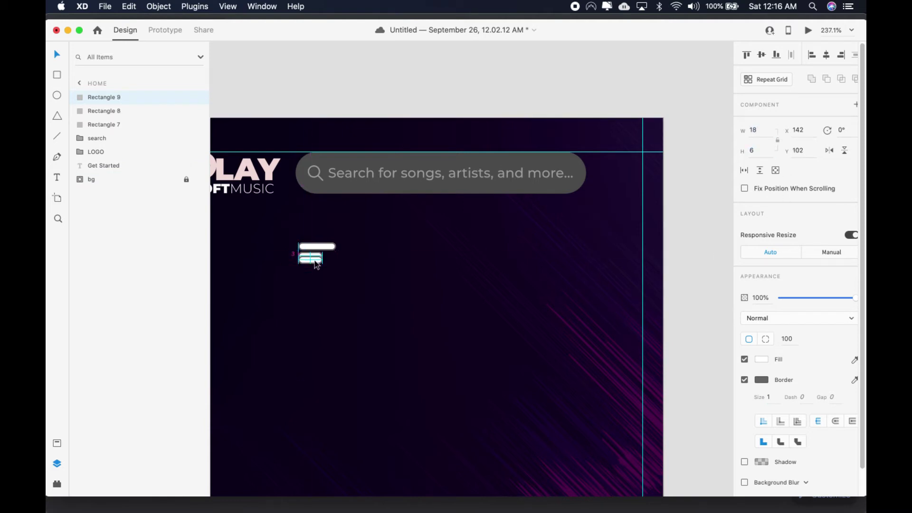
text(10)
key(Tab)
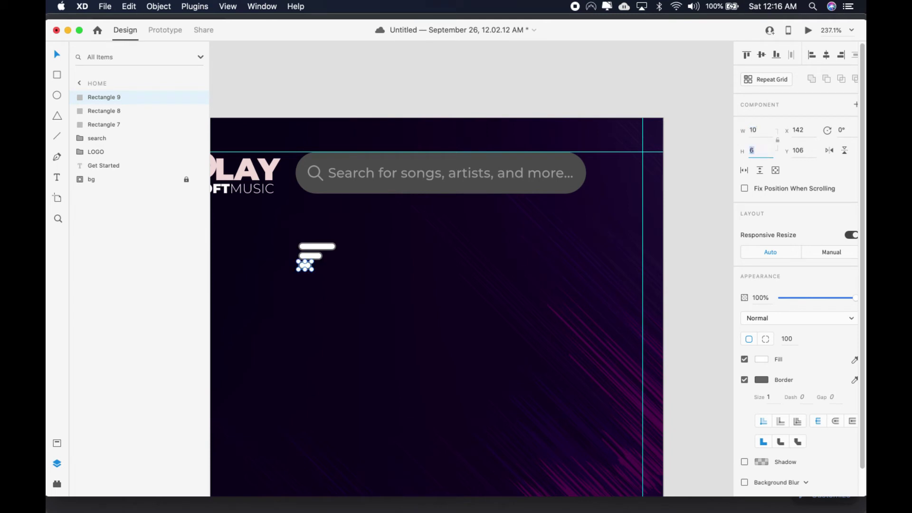
click(765, 131)
text(15)
key(Return)
click(309, 257)
click(774, 129)
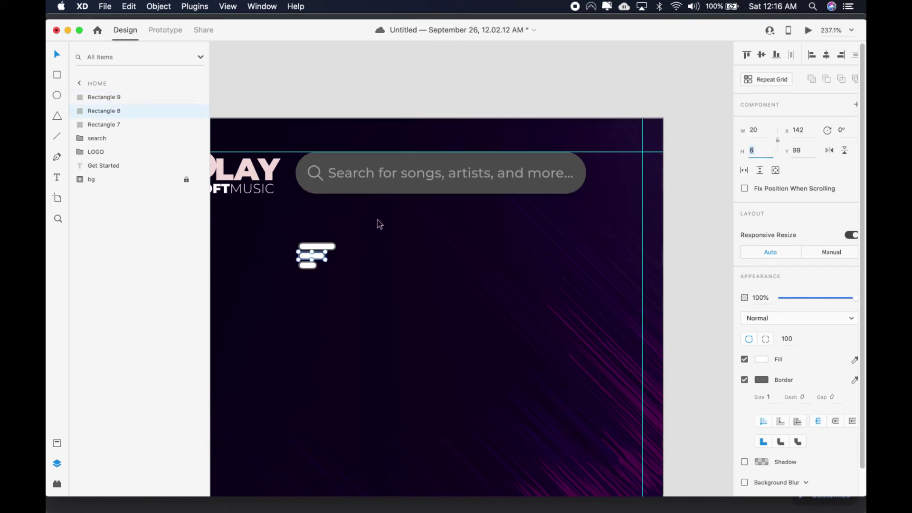
Step: Give all three menu bars a light pink border sampled from the palette circle and turn off their fill
shift+click(309, 265)
shift+click(327, 246)
click(381, 289)
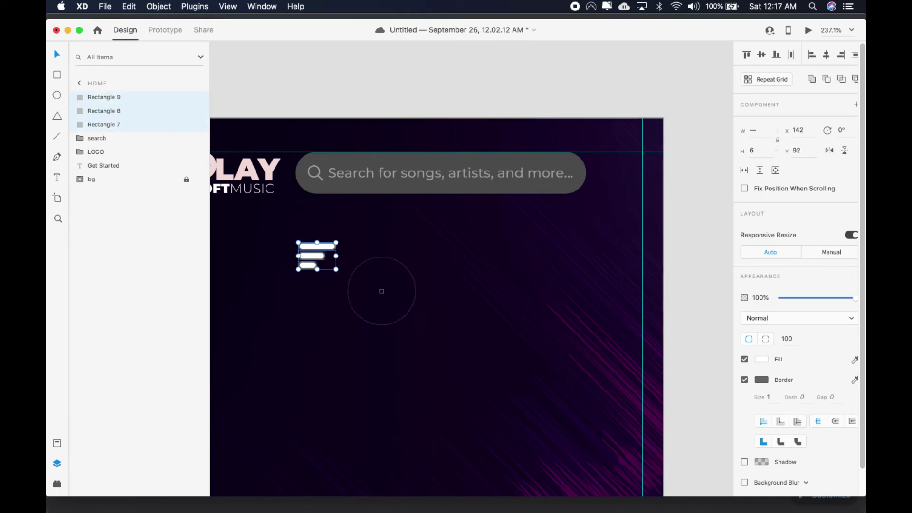
scroll(304, 275, right, 10)
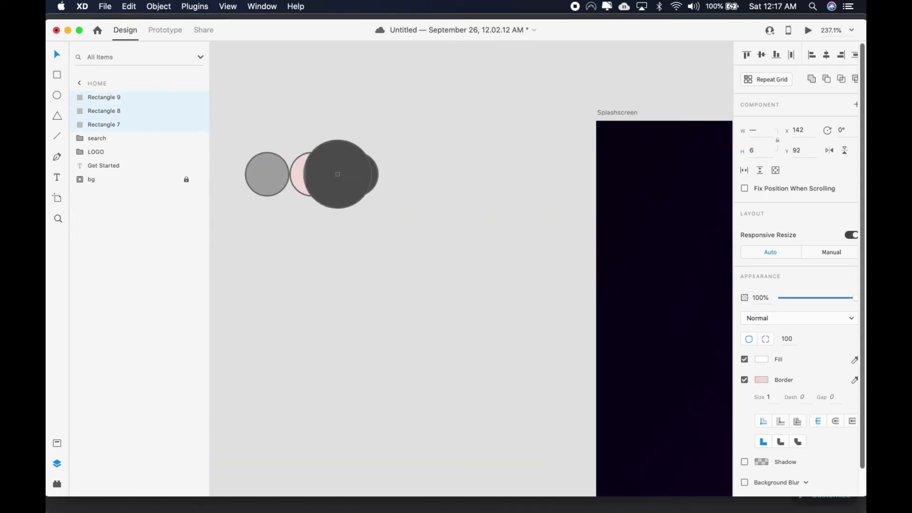
scroll(397, 259, left, 10)
click(744, 359)
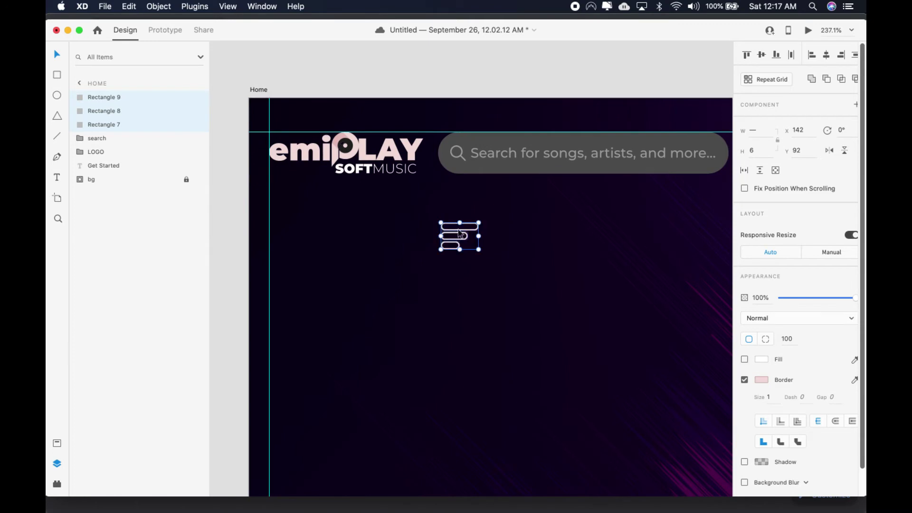
Step: Group the three outlined bars and name the group "topMenuIcon"
key(super+g)
double_click(102, 97)
key(BackSpace)
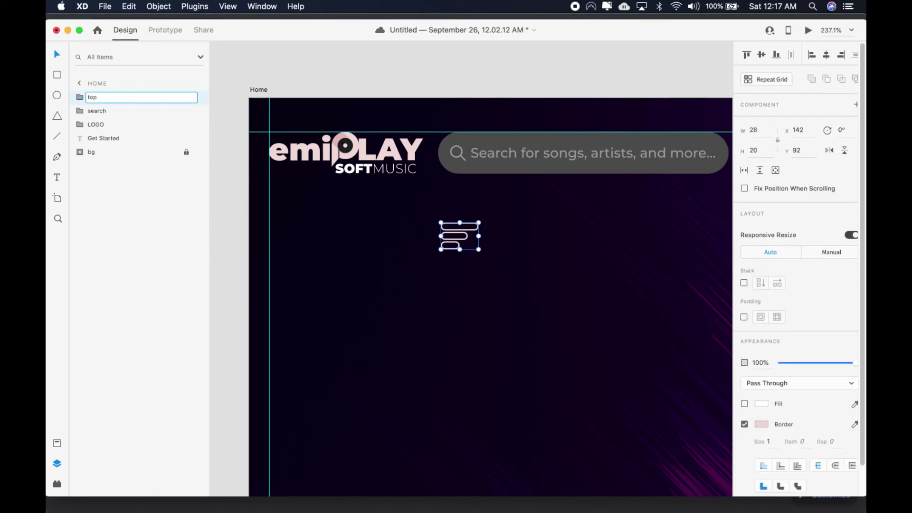
text(topMenuIcon)
key(Return)
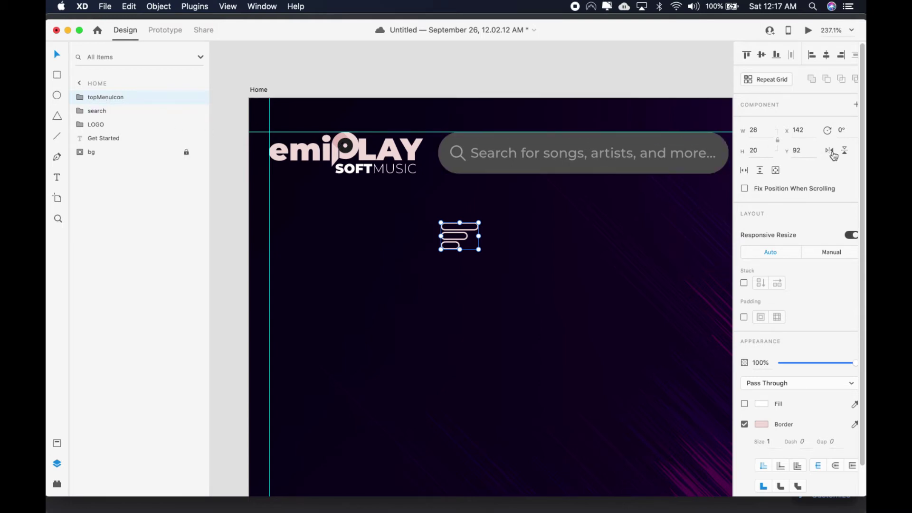
Step: Flip the menu icon horizontally and place it beside the search bar against the right margin guide at X 369, Y 30
scroll(493, 229, right, 6)
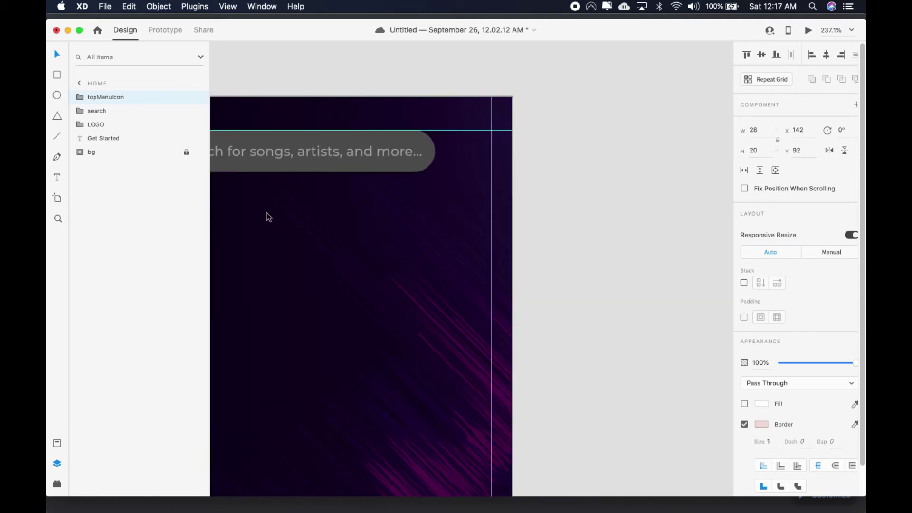
drag(259, 220, 562, 135)
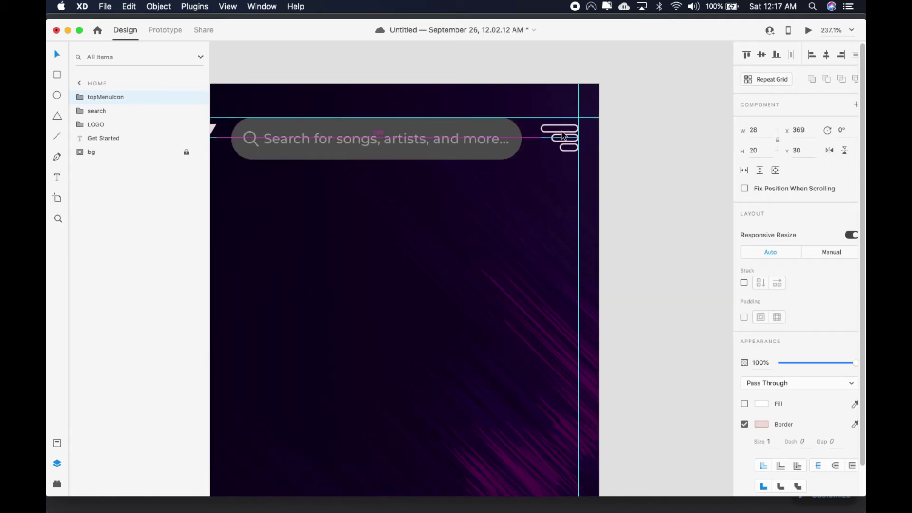
scroll(402, 205, left, 6)
scroll(428, 209, right, 3)
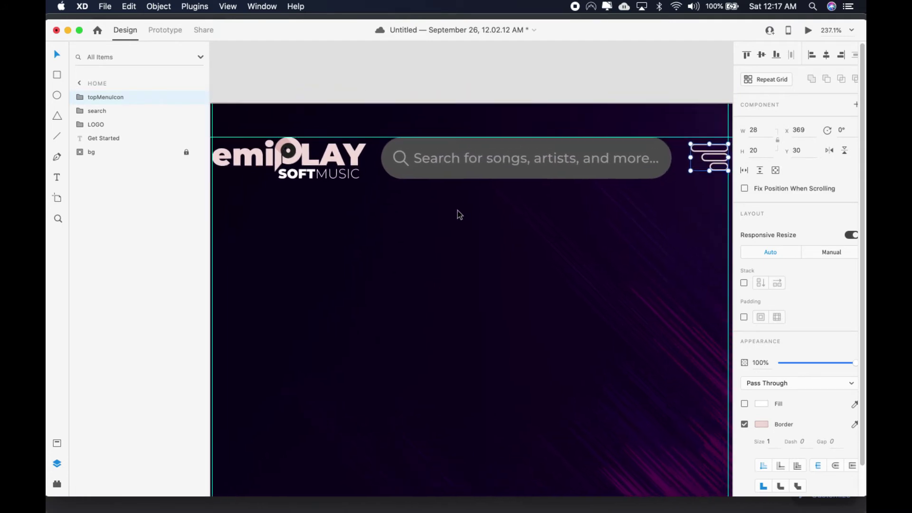
Step: Group the logo, search bar and menu icon, and name the group "topbar"
scroll(509, 193, up, 1)
shift+click(560, 178)
shift+click(323, 169)
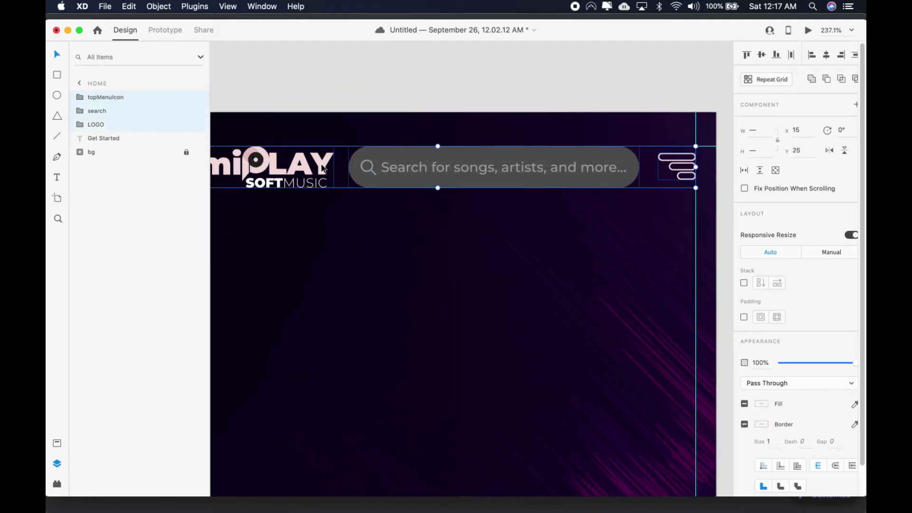
key(super+g)
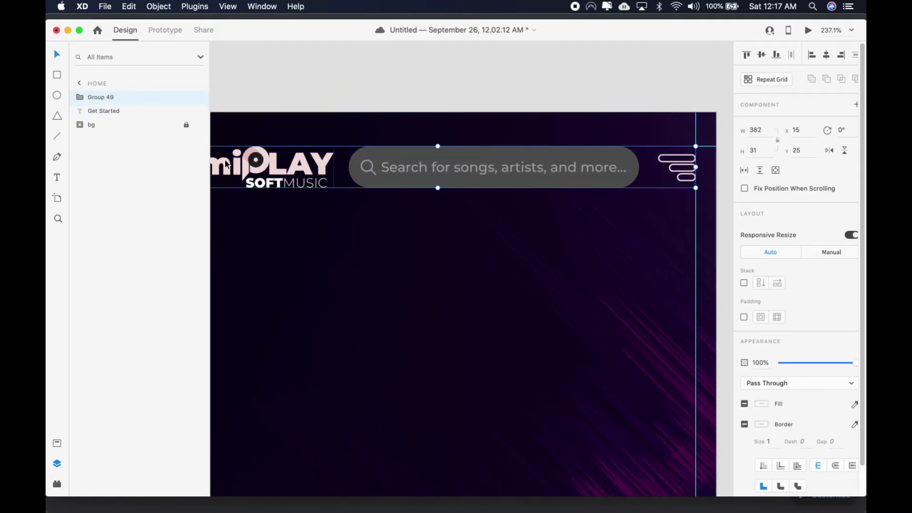
double_click(109, 98)
text(top)
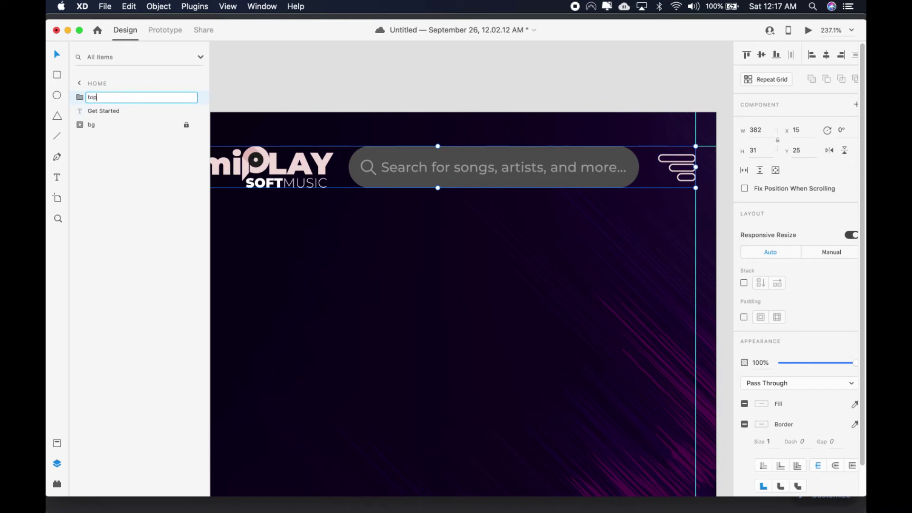
text(bar)
key(Return)
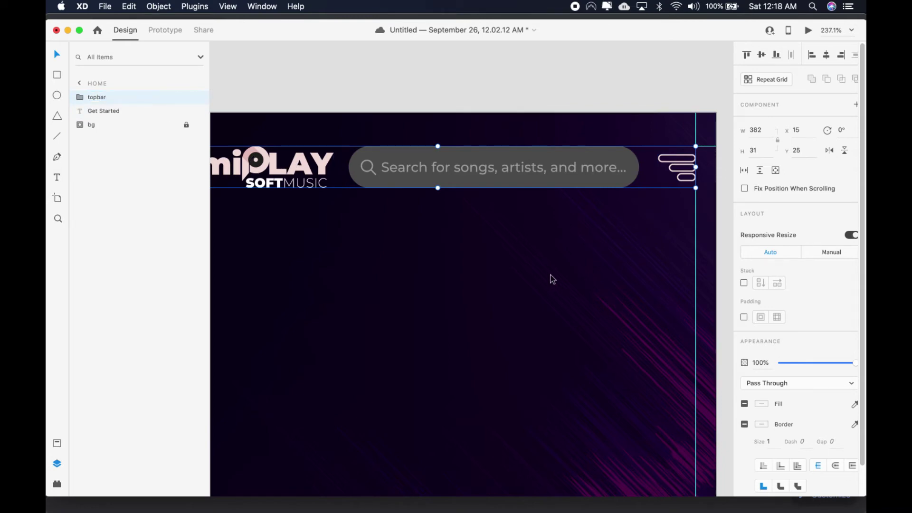
Step: Draw a 412 by 160 rectangle across the full Home artboard width below the top bar at X 0, Y 64
click(556, 290)
scroll(558, 290, down, 3)
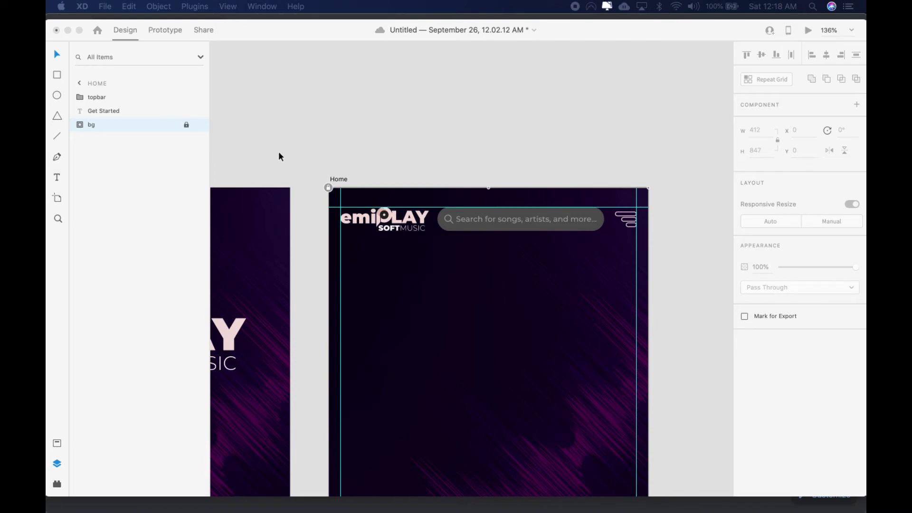
click(57, 75)
mouse_move(331, 238)
mouse_down()
mouse_move(651, 347)
mouse_move(649, 362)
mouse_up()
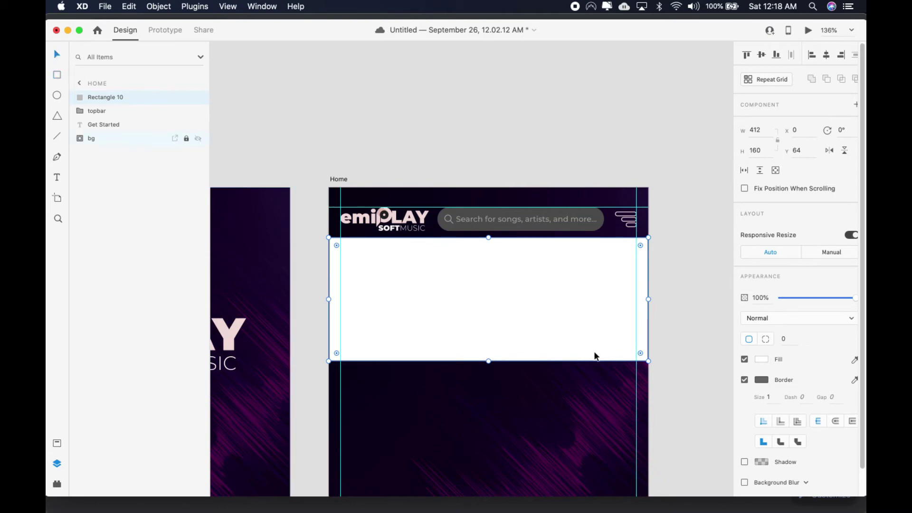
Step: Make the wide rectangle a horizontal scroll group and extend its viewport to both artboard edges, 412 wide
click(743, 172)
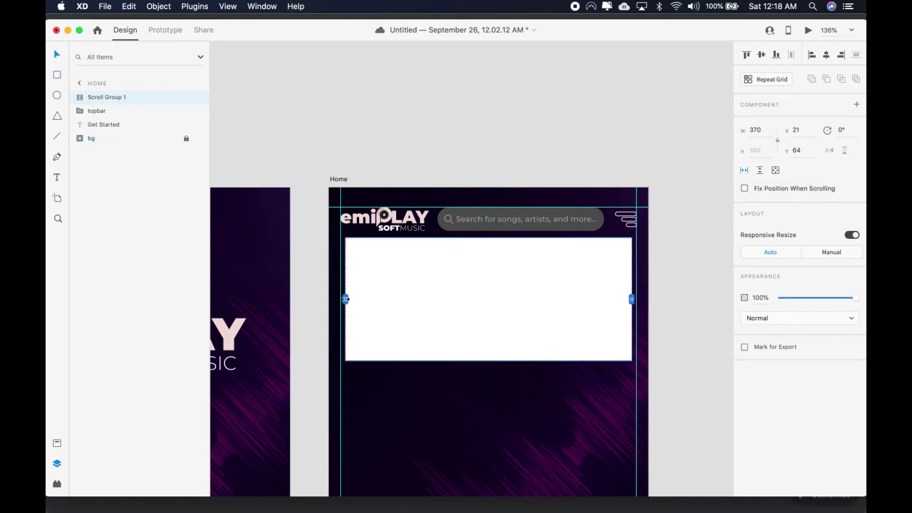
drag(346, 299, 329, 299)
drag(632, 299, 649, 299)
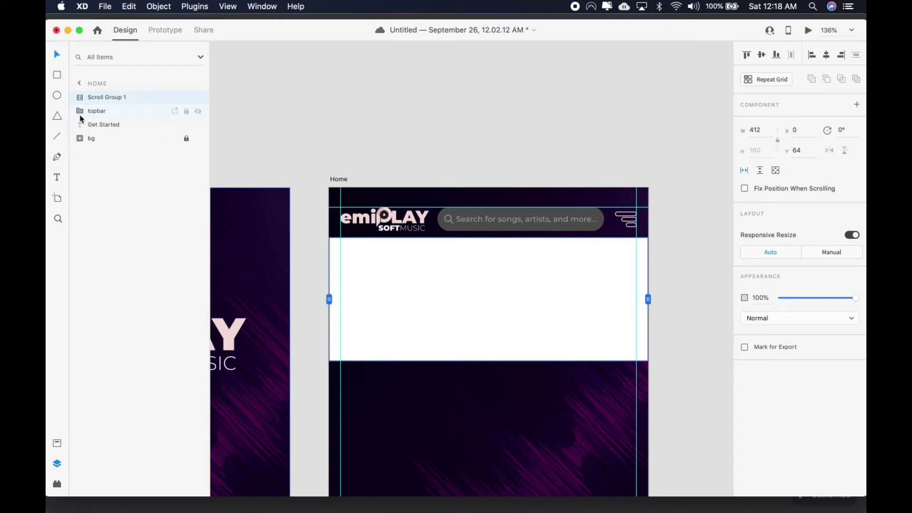
Step: Draw a 382 by 131 rectangle between the margin guides over the scroll group, at X 15, Y 75
click(57, 77)
mouse_move(341, 246)
mouse_down()
mouse_move(577, 349)
mouse_move(637, 347)
mouse_up()
key(v)
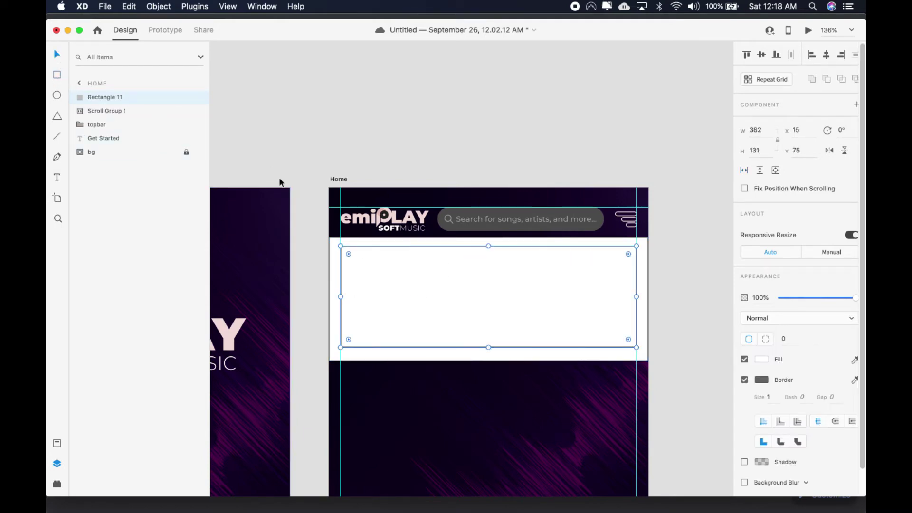
Step: Round the inner rectangle's corners to radius 17 and fill it with dark brown-grey #524949
drag(349, 253, 355, 256)
click(766, 364)
click(634, 363)
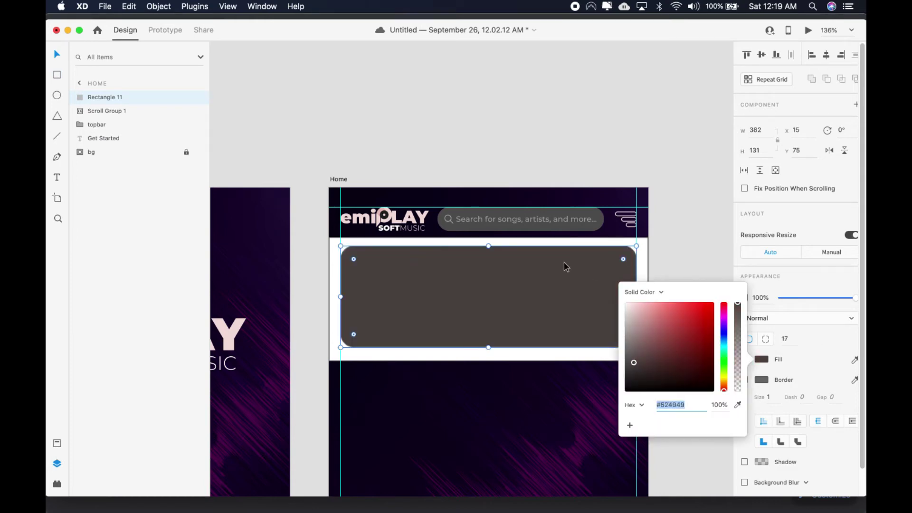
Step: Examine the finished banner scroll group and the row of slides inside it, from the first album banner onward
click(364, 306)
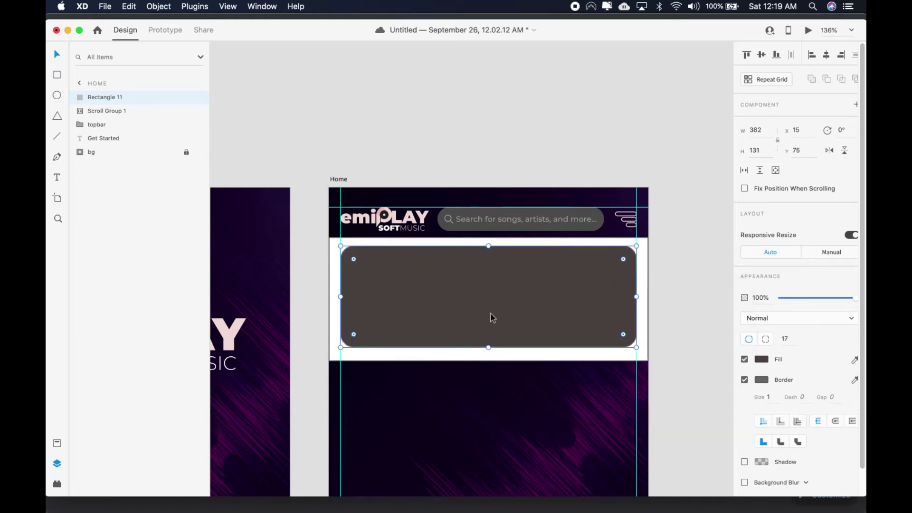
scroll(491, 325, down, 5)
key(Delete)
click(524, 252)
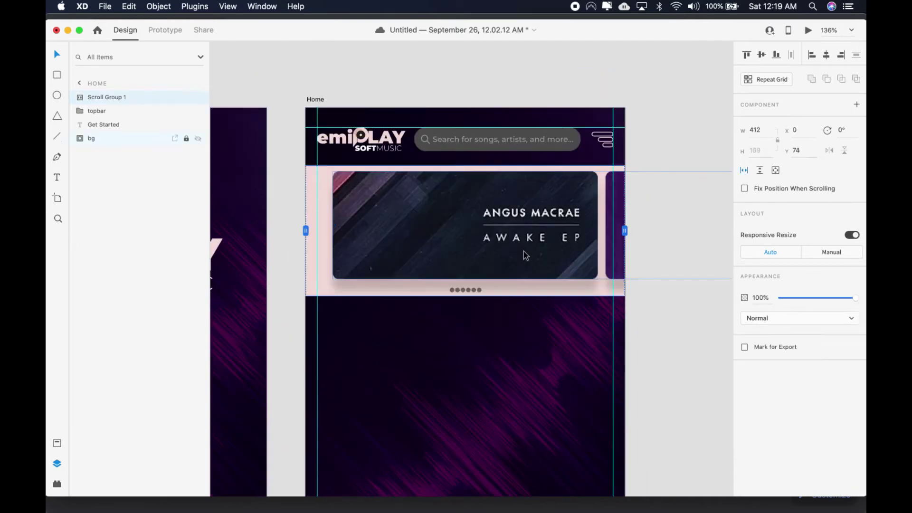
double_click(523, 252)
scroll(524, 253, right, 10)
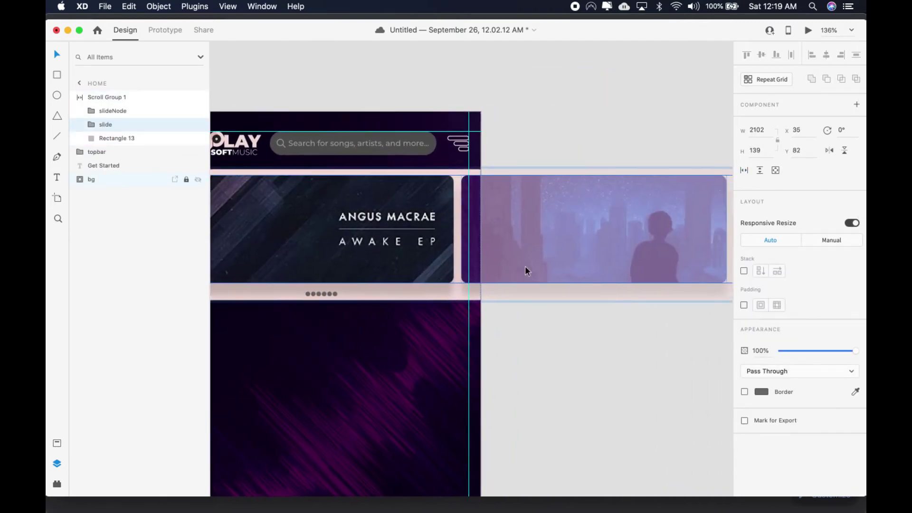
scroll(525, 269, right, 15)
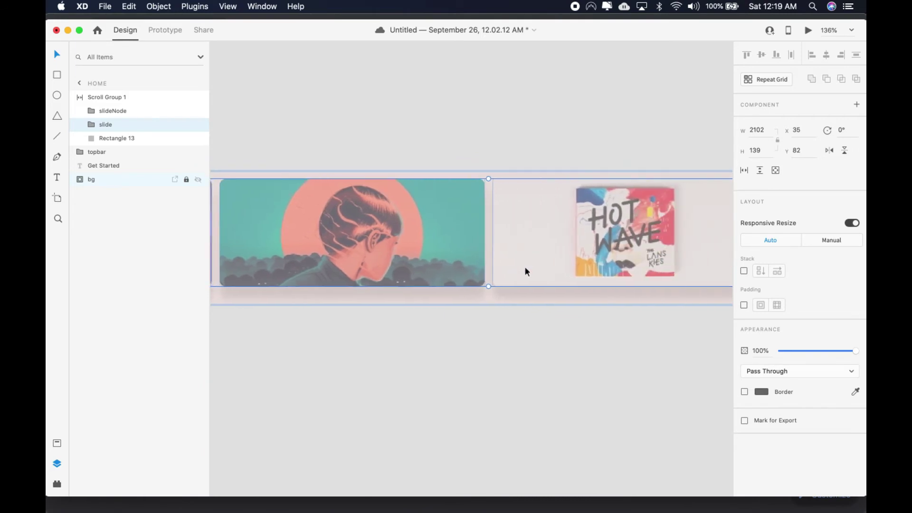
scroll(525, 269, left, 15)
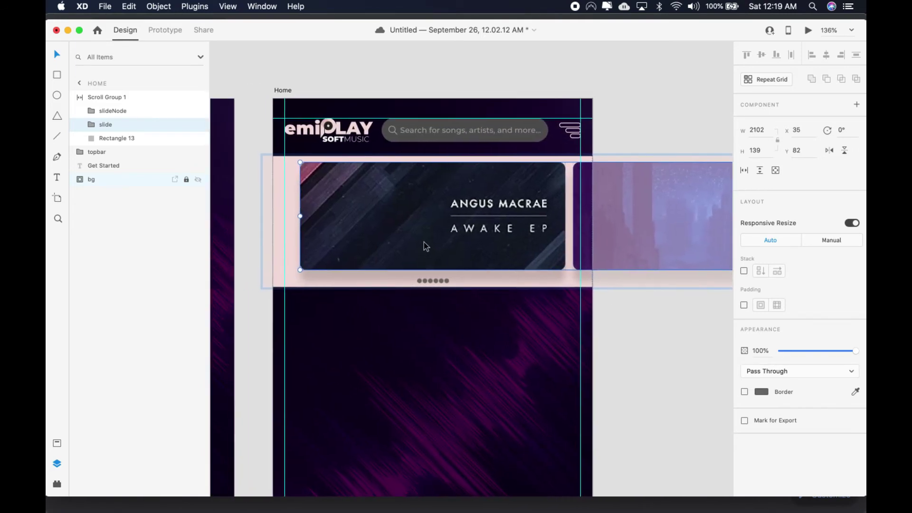
Step: Draw a 146-high rectangle below the banner at X 0, Y 254, and make it a horizontal scroll group with a 412-wide viewport
click(80, 97)
key(r)
mouse_move(280, 263)
mouse_down()
mouse_move(560, 353)
mouse_move(600, 375)
mouse_up()
click(745, 170)
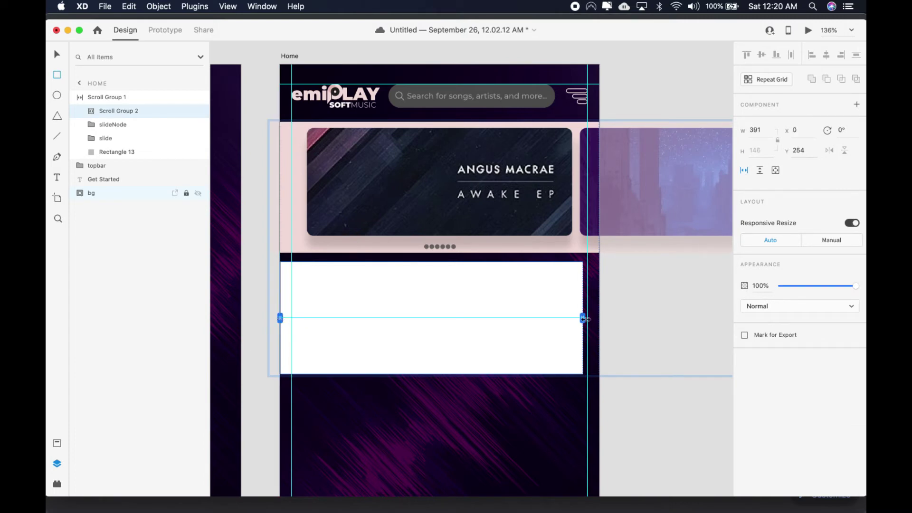
drag(583, 317, 599, 317)
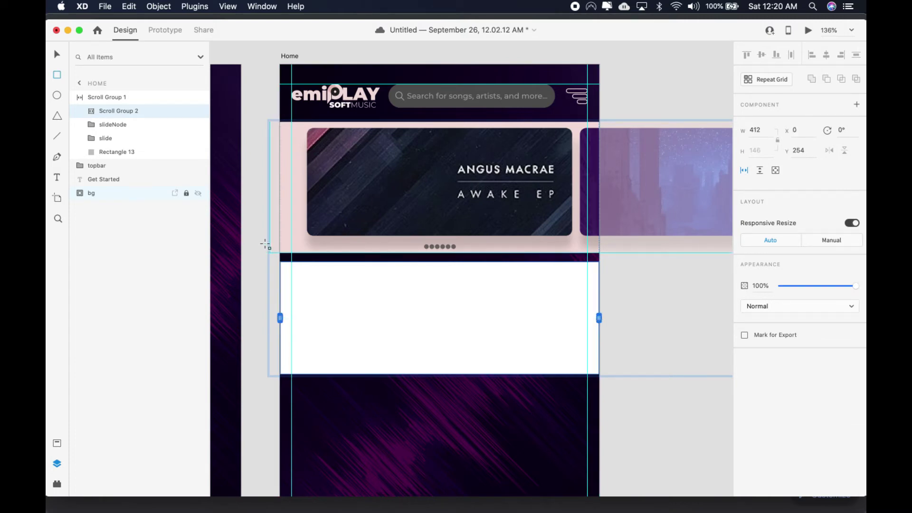
Step: Move the new scroll group out of the banner's scroll group, above it in Home's layer order, and expand its contents
click(58, 56)
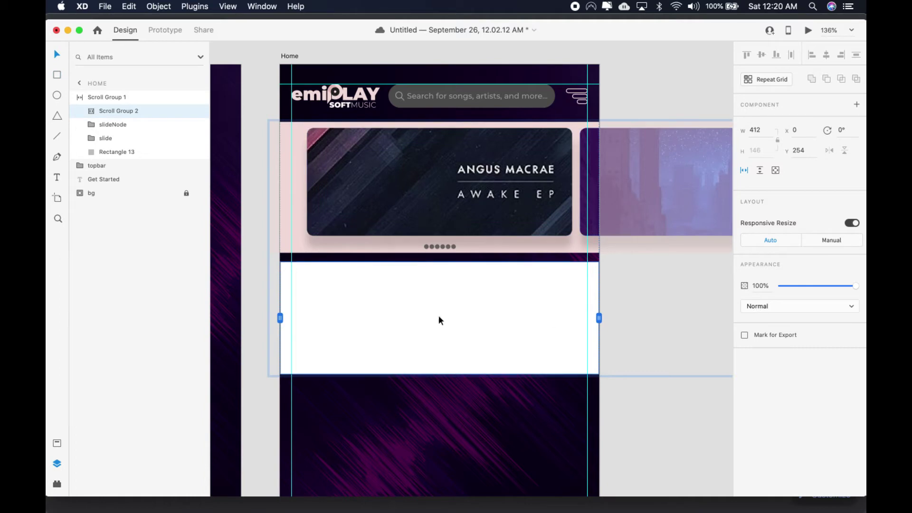
mouse_move(94, 114)
mouse_down()
mouse_move(105, 96)
mouse_move(94, 102)
mouse_up()
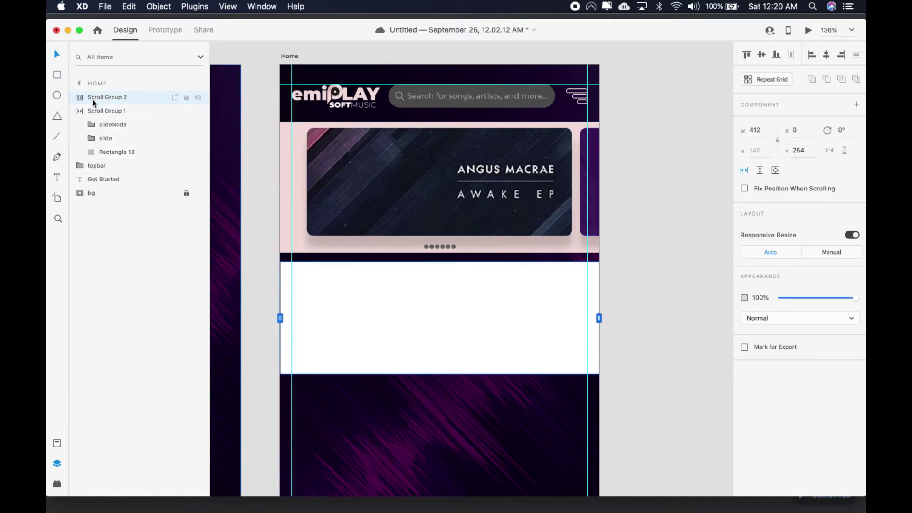
click(80, 97)
Step: Fill the new scroll group's rectangle with the pale pink sampled from the banner background and remove its border
click(111, 110)
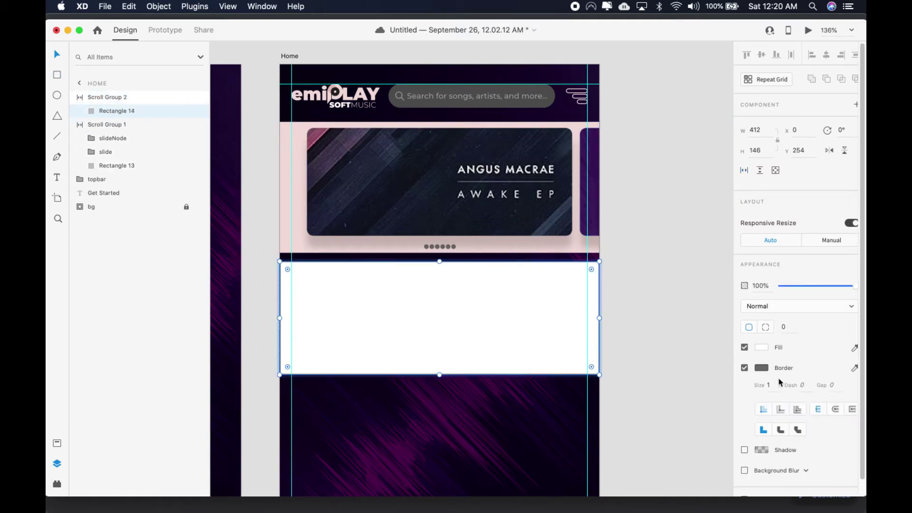
click(855, 349)
click(293, 227)
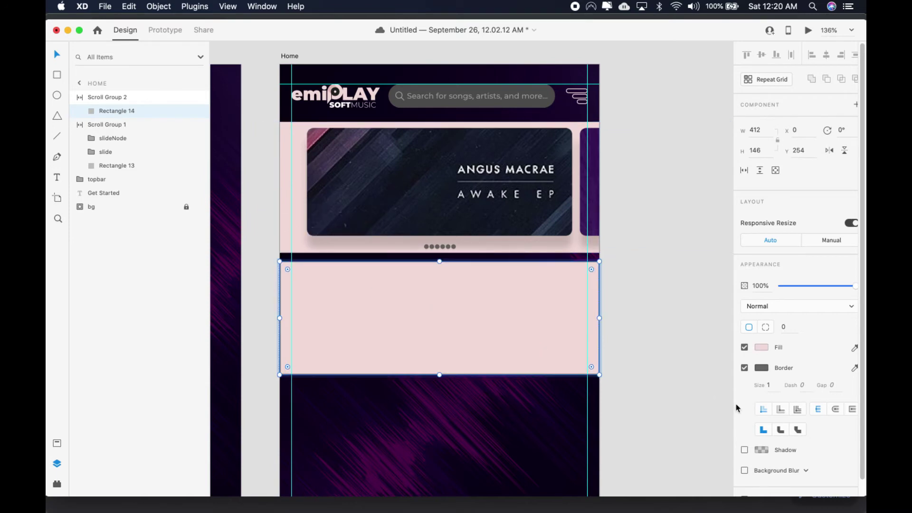
click(744, 369)
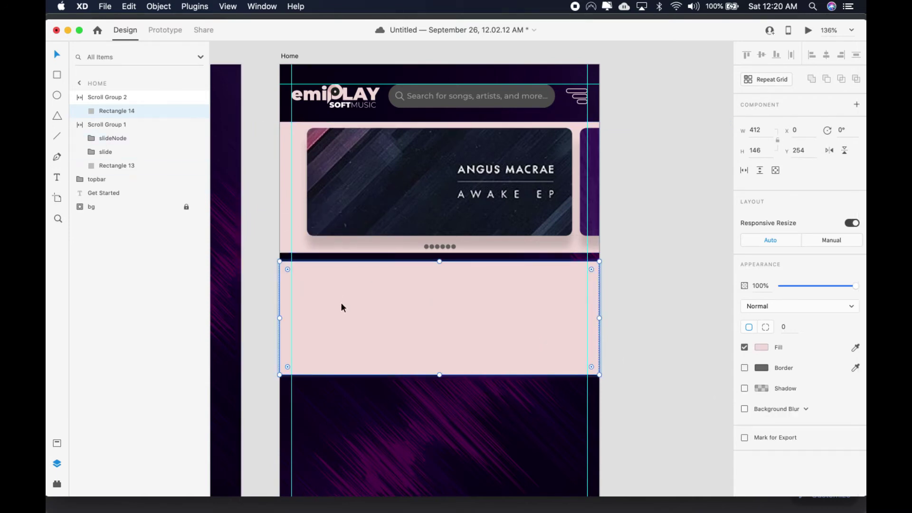
Step: Draw a 367 by 111 card centred in the pink area at X 23, Y 269, with its corners rounded to radius 15
click(56, 77)
mouse_move(291, 273)
mouse_down()
mouse_move(320, 337)
mouse_move(535, 365)
mouse_move(576, 359)
mouse_up()
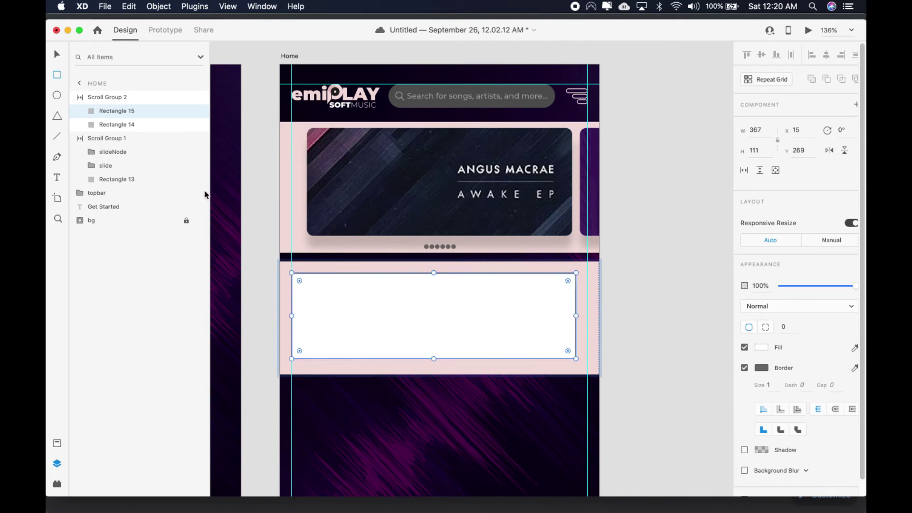
drag(300, 281, 303, 285)
drag(452, 317, 459, 318)
Step: Replace the white card's border with a shadow of Y offset 8 and blur 10, and raise the card to Y 261
click(745, 368)
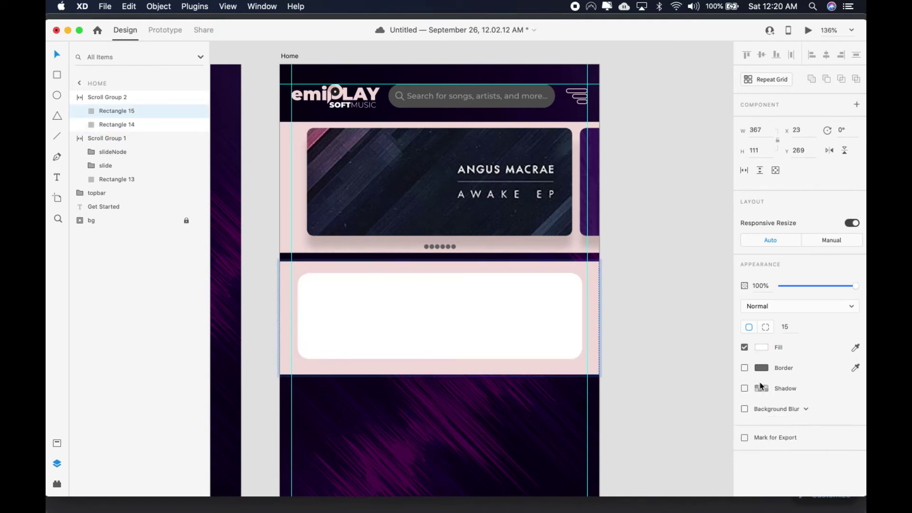
click(745, 389)
text(8)
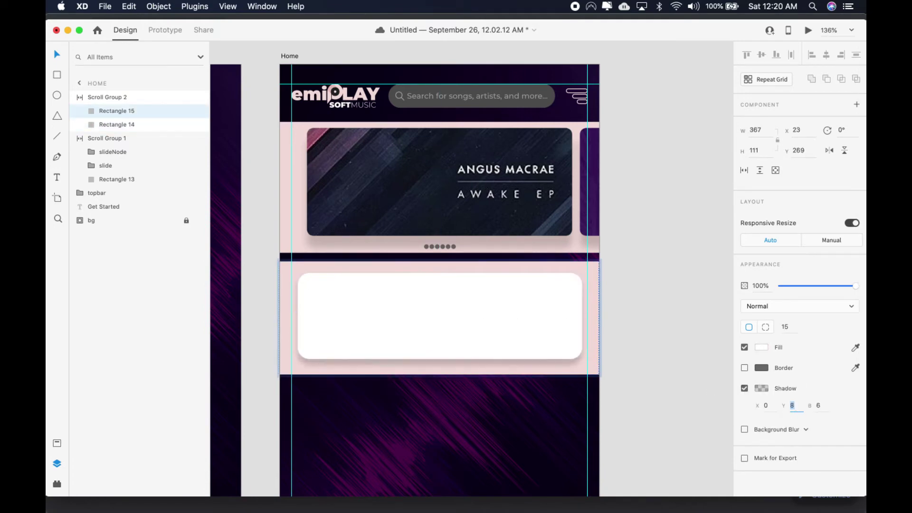
key(Tab)
text(11)
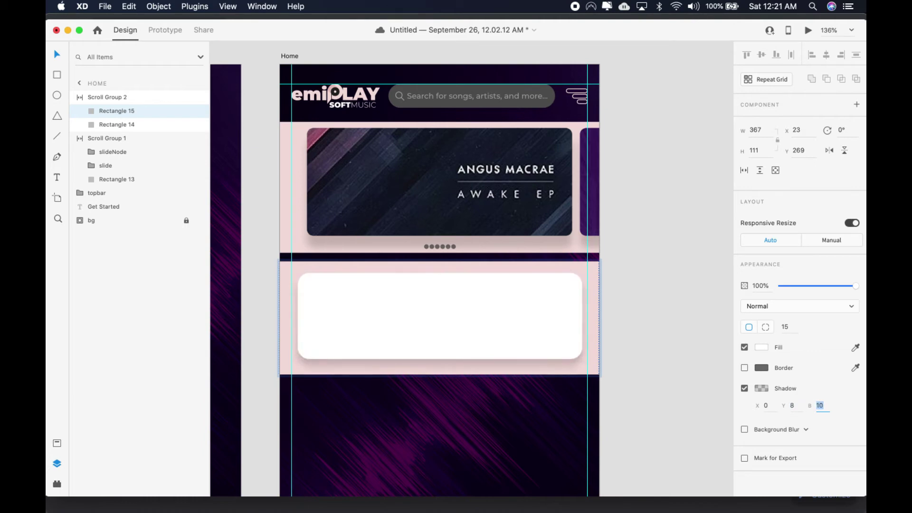
drag(456, 327, 455, 324)
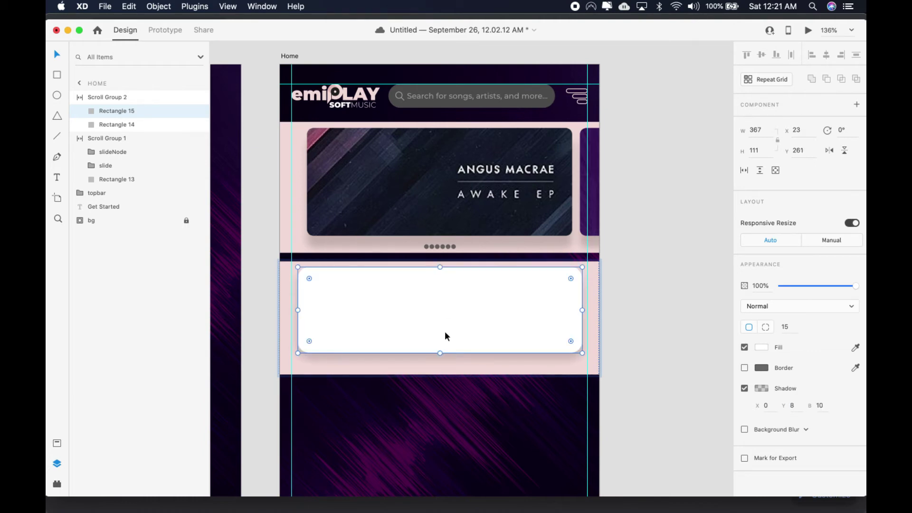
Step: Draw a small circle below the white card at X 173, Y 383, and set its size to 8 by 8
drag(415, 362, 422, 370)
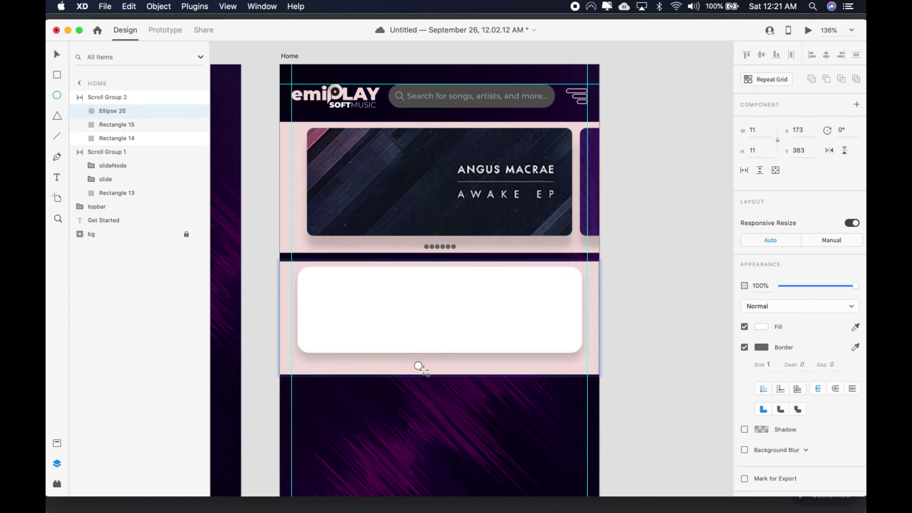
click(760, 130)
text(10)
key(Return)
key(v)
click(761, 130)
text(8)
key(Return)
Step: Duplicate the circle into a horizontal row of six adjoining dots and select all of them
mouse_move(417, 369)
mouse_down()
mouse_move(438, 368)
mouse_move(423, 365)
mouse_up()
shift+click(421, 363)
shift+click(418, 364)
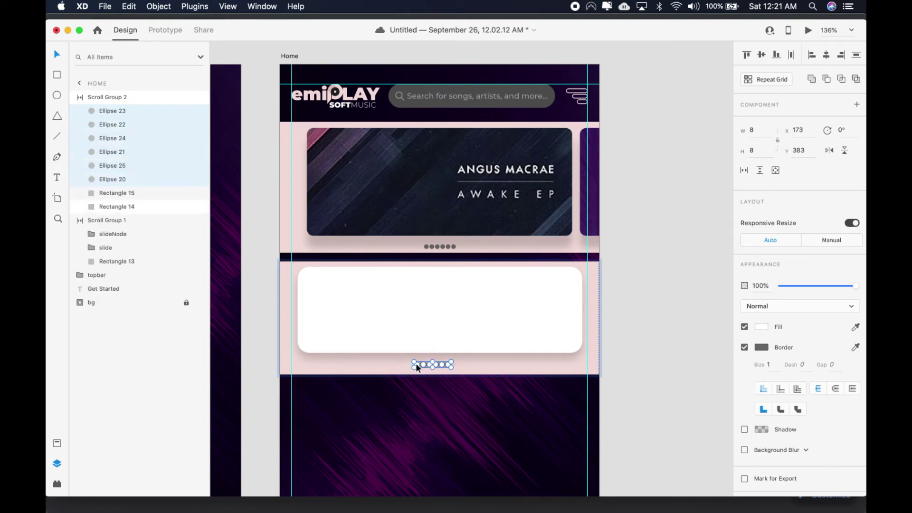
Step: Remove the border from the six dots and fill them with grey #848484
click(745, 348)
click(762, 327)
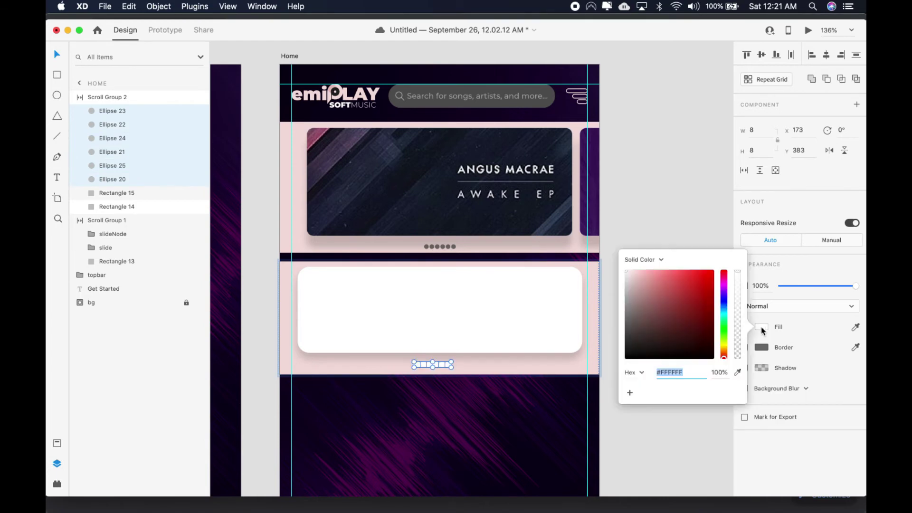
drag(648, 305, 618, 312)
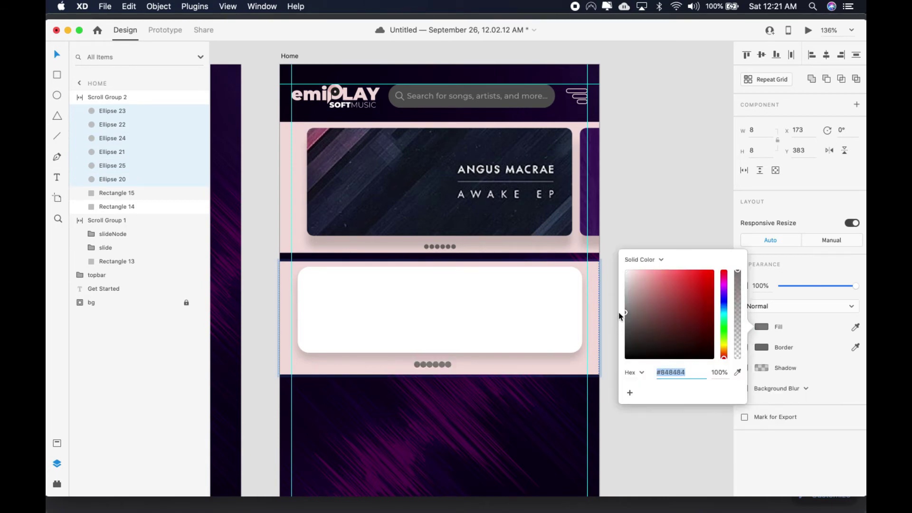
click(428, 361)
Step: Spread the six grey dots to the right so that neighbouring dots sit about 1 px apart
scroll(436, 363, up, 5)
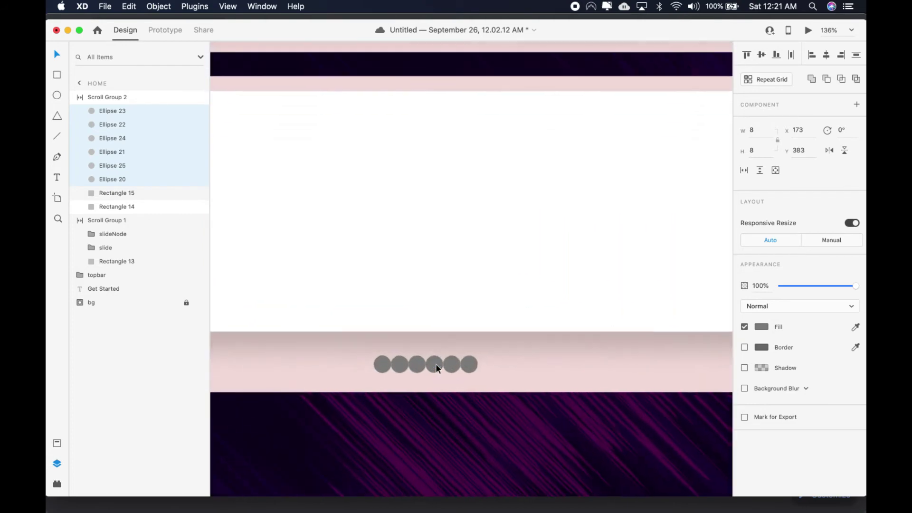
click(470, 367)
click(470, 366)
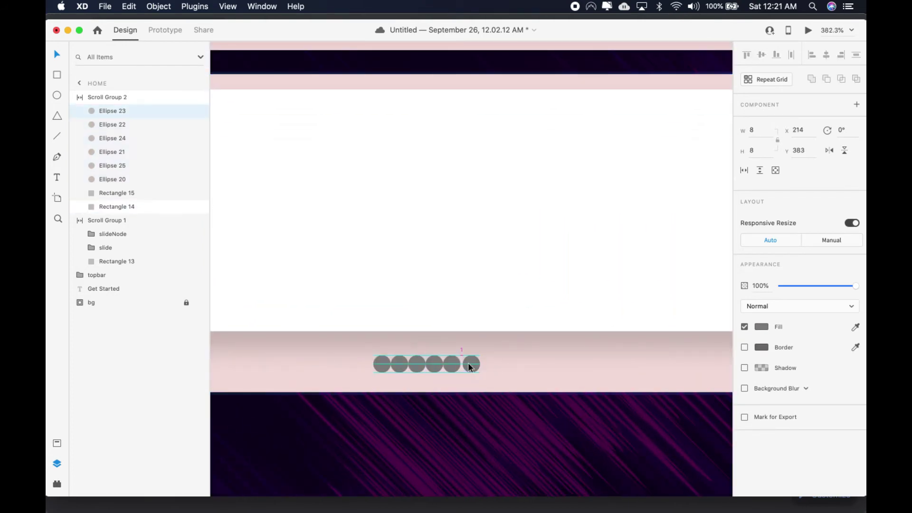
drag(469, 363, 451, 365)
shift+click(438, 362)
shift+click(415, 359)
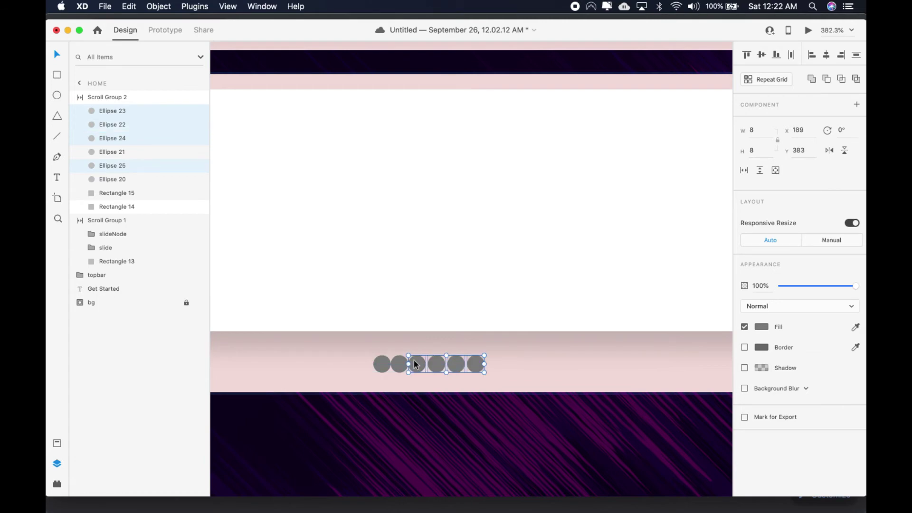
shift+click(398, 366)
shift+click(386, 366)
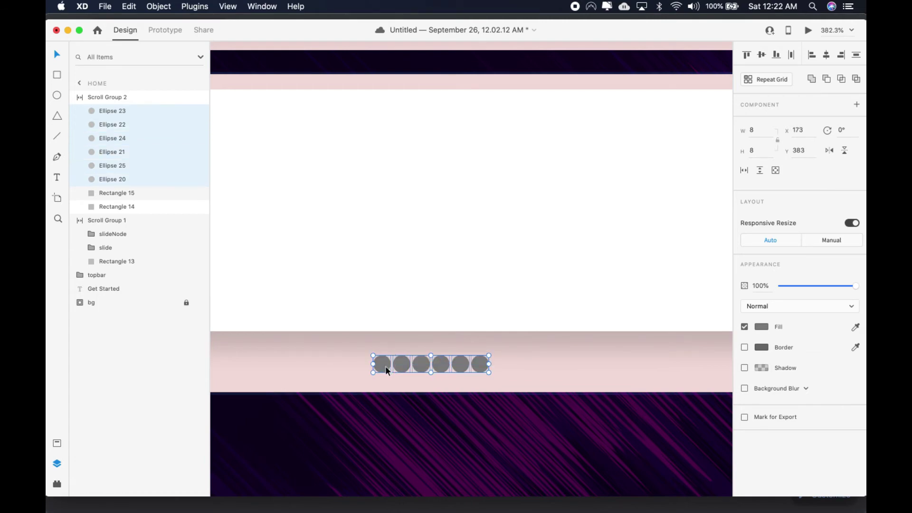
Step: Group the six dots and centre the group below the white card at X 180, Y 386
scroll(386, 365, down, 5)
key(super+g)
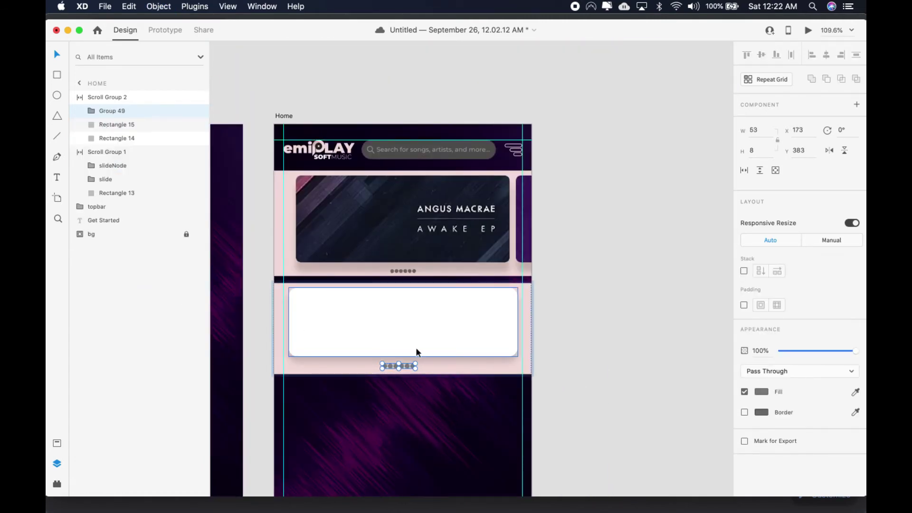
drag(398, 366, 415, 372)
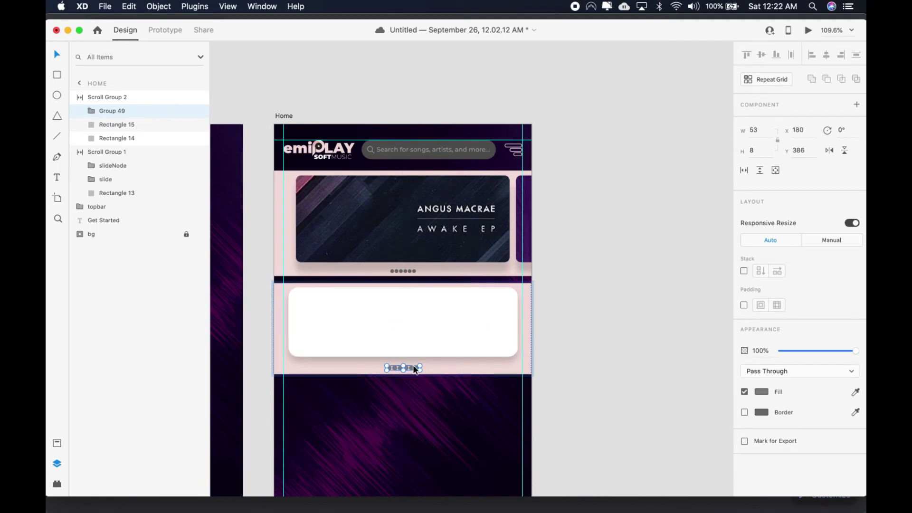
Step: Duplicate the white card four times to the right in one row, with the first copy at X 399 and the last at X 1531
click(470, 341)
alt+drag(359, 329, 594, 338)
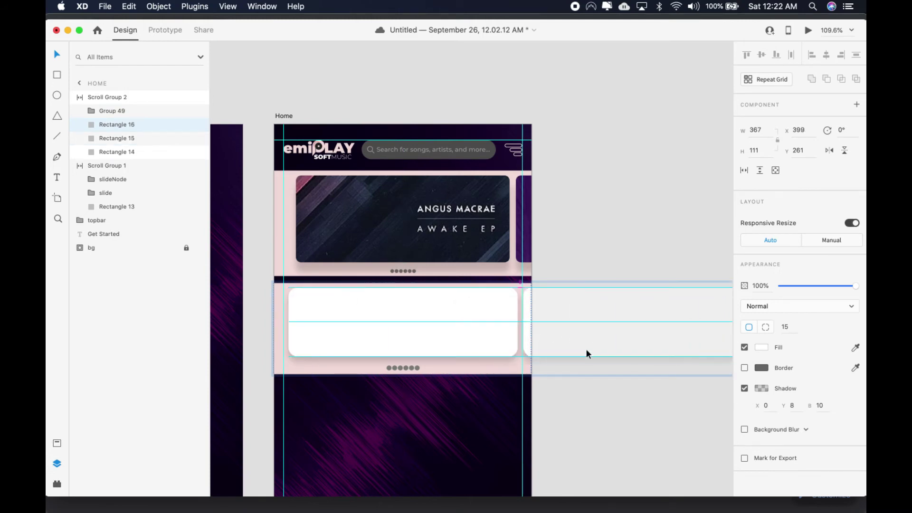
scroll(546, 354, right, 8)
alt+drag(367, 327, 674, 326)
scroll(547, 313, right, 5)
alt+drag(435, 305, 668, 305)
scroll(492, 322, left, 10)
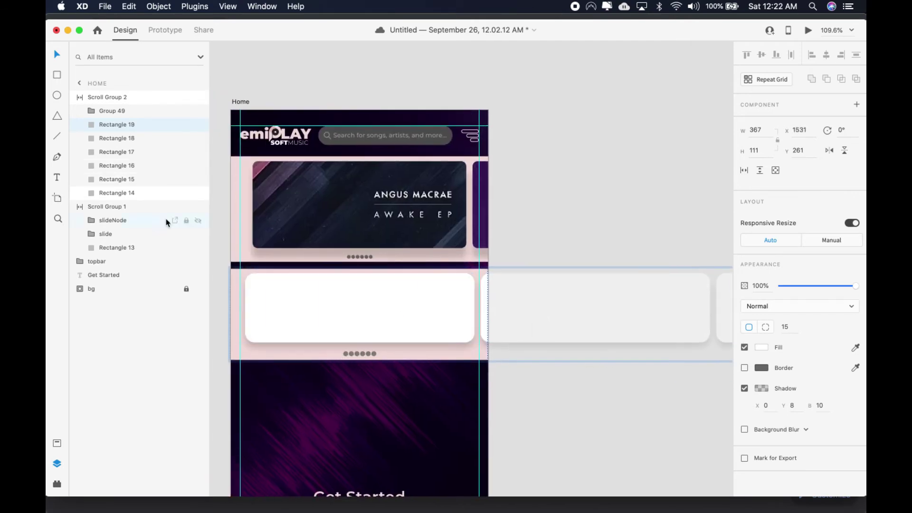
Step: Preview the Home screen and test the horizontal scrolling of the banner row and the white card row
click(297, 350)
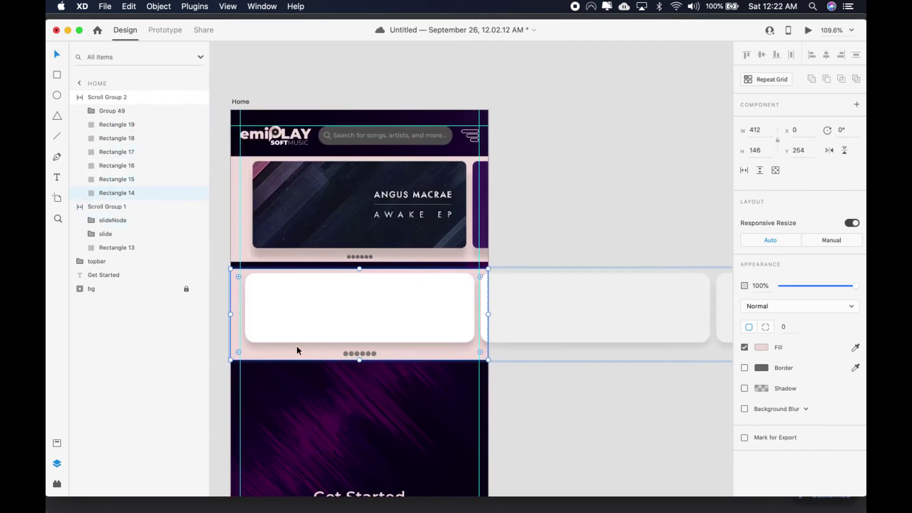
click(808, 30)
scroll(369, 121, right, 5)
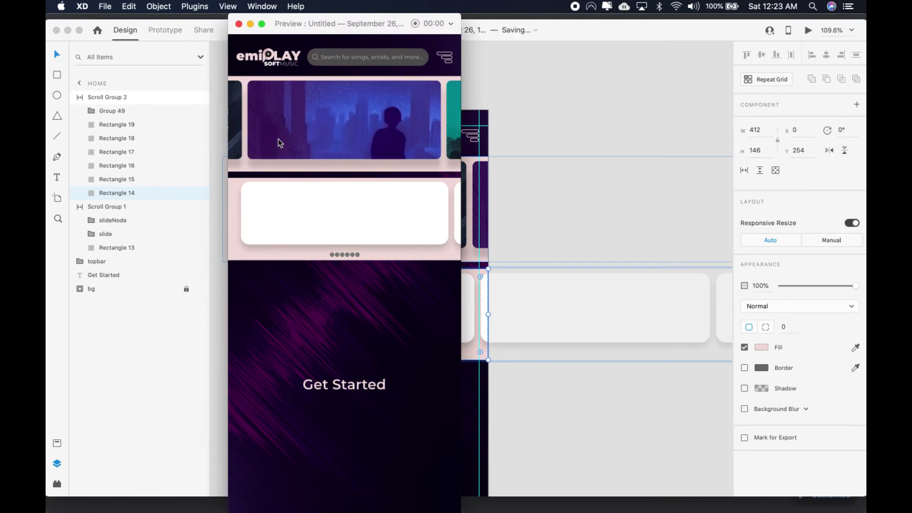
scroll(387, 134, right, 5)
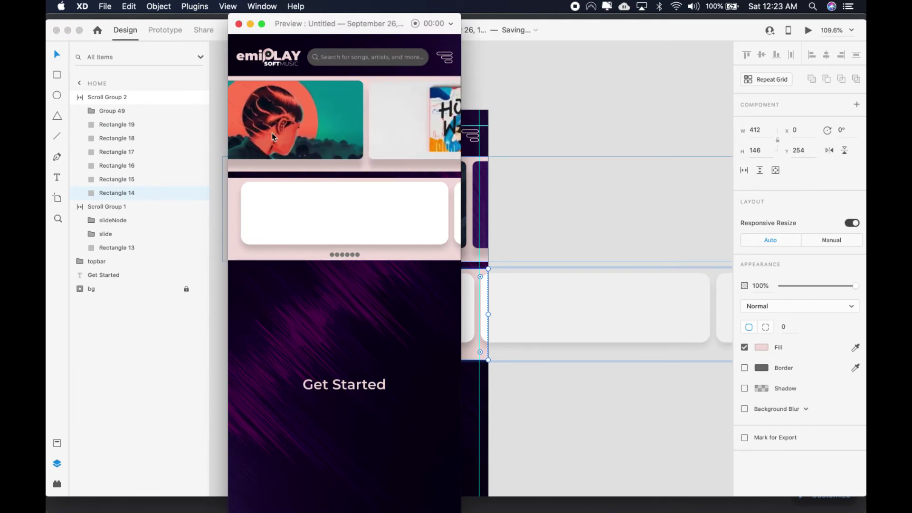
scroll(398, 132, right, 5)
drag(383, 230, 304, 231)
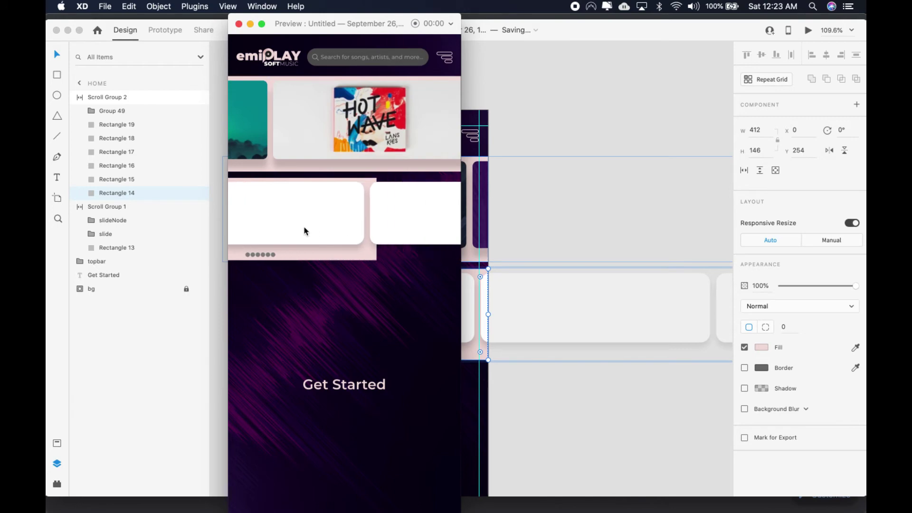
drag(379, 234, 343, 248)
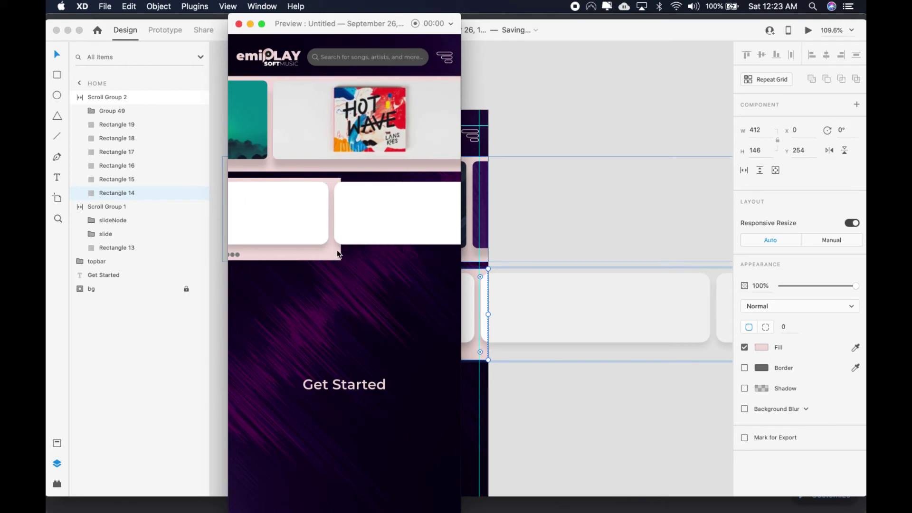
click(239, 24)
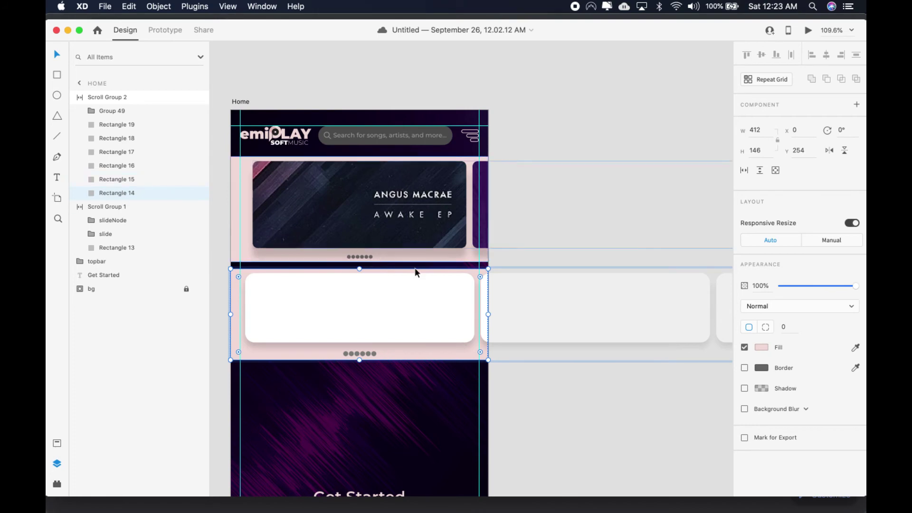
Step: Widen the pink background behind the white card row to 1908 px and preview the horizontal scrolling of both rows
drag(488, 315, 632, 318)
scroll(615, 320, right, 10)
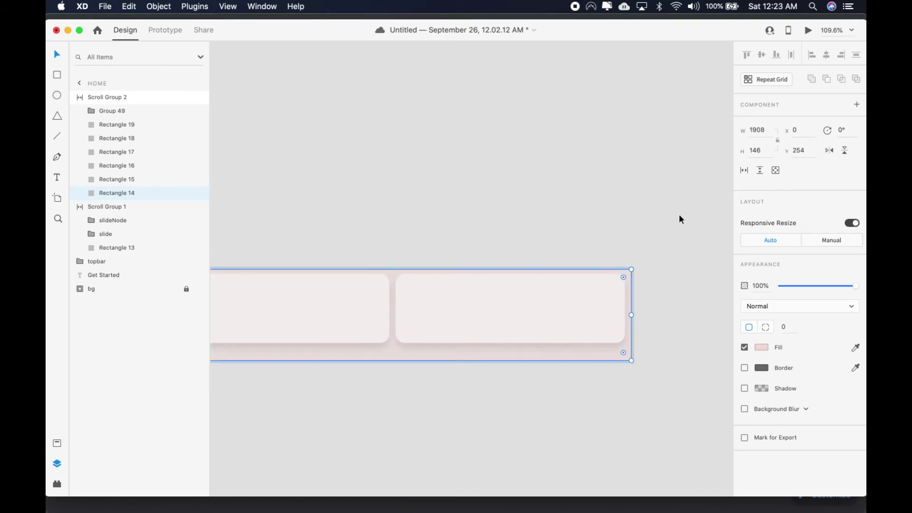
click(809, 31)
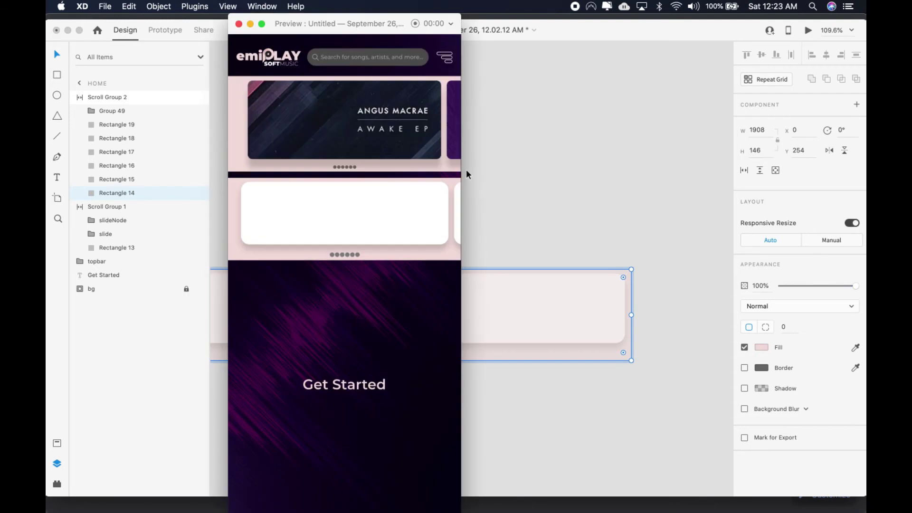
drag(383, 139, 224, 138)
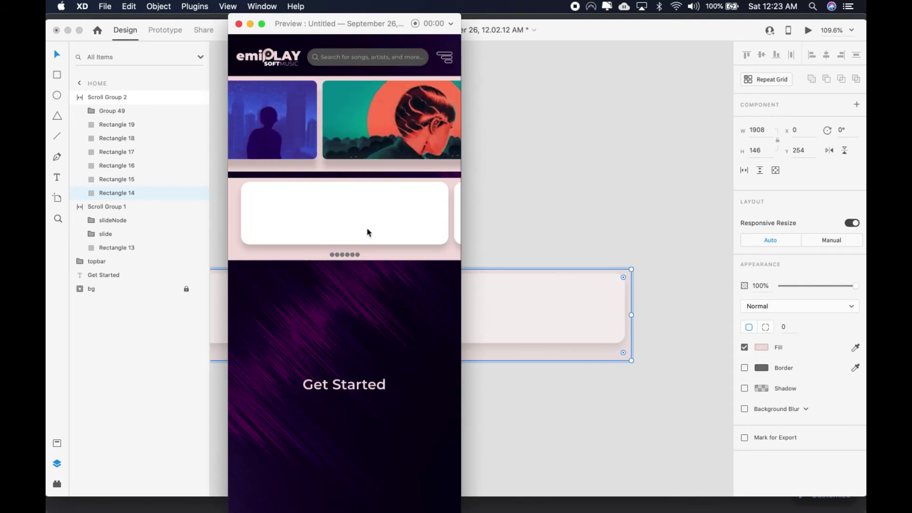
drag(369, 230, 258, 231)
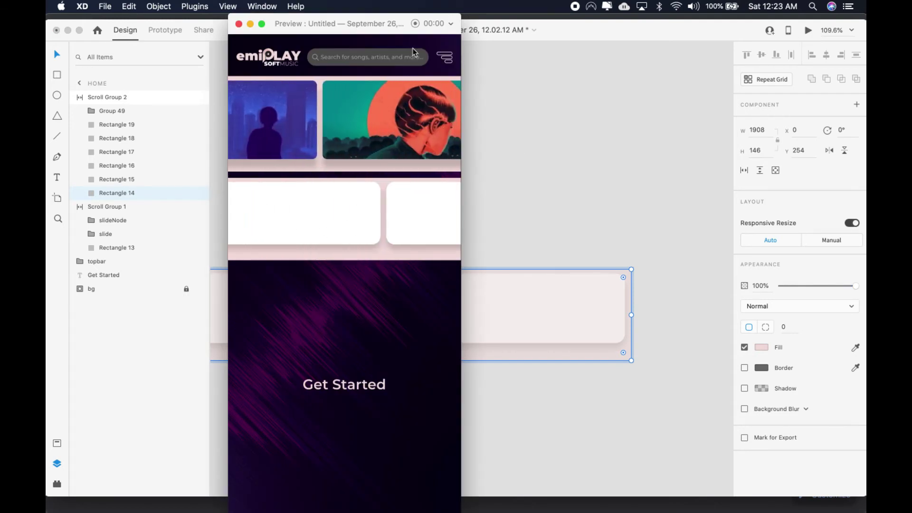
click(238, 24)
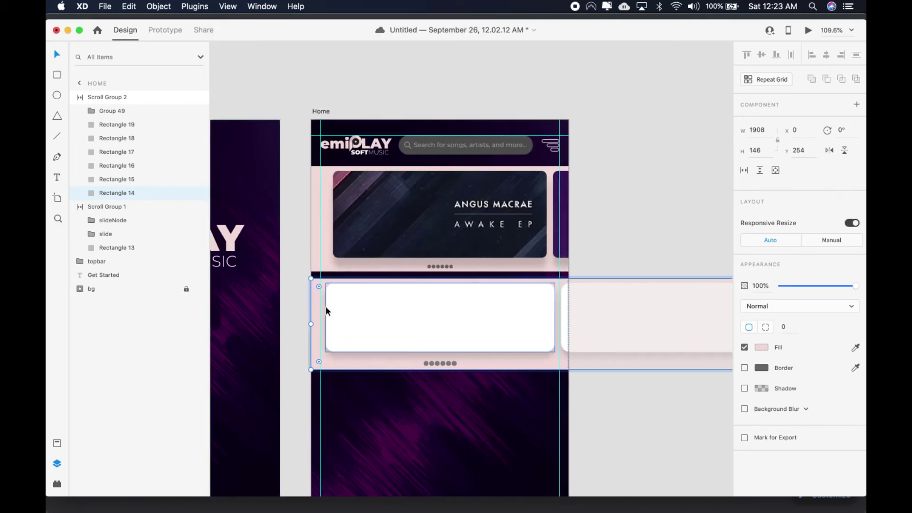
Step: Delete the second scrolling card row below the banner carousel on the Home screen
click(593, 216)
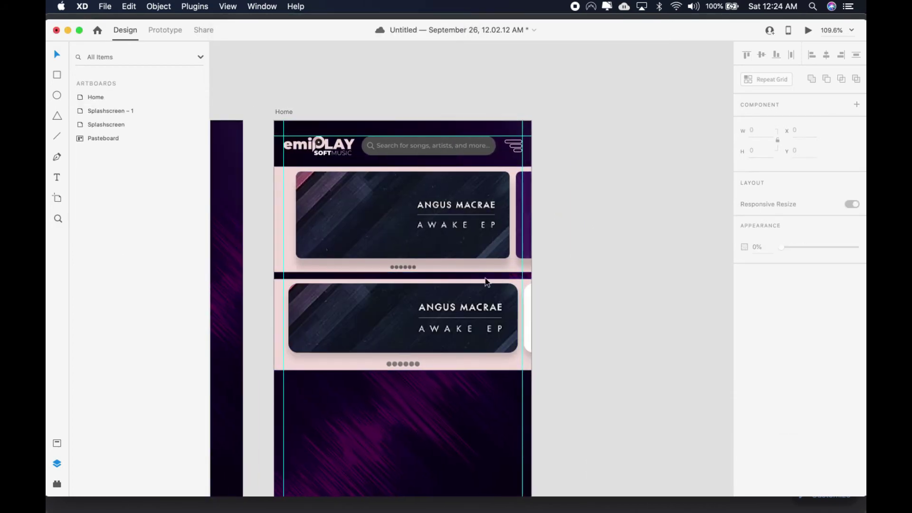
click(409, 291)
key(Delete)
click(365, 221)
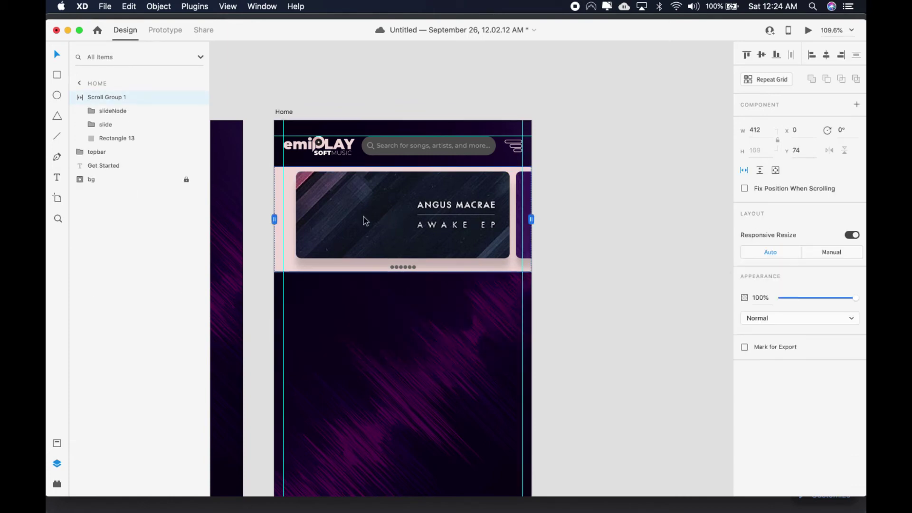
Step: Draw a circle below the banner carousel at the left margin guide and set its size to 40 by 40
click(57, 96)
drag(284, 294, 325, 368)
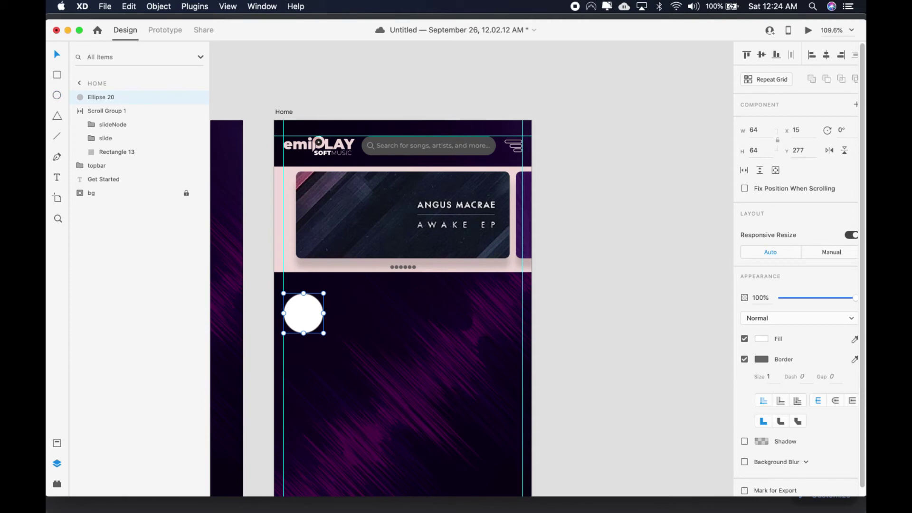
click(753, 131)
text(40)
key(Tab)
text(40)
key(Tab)
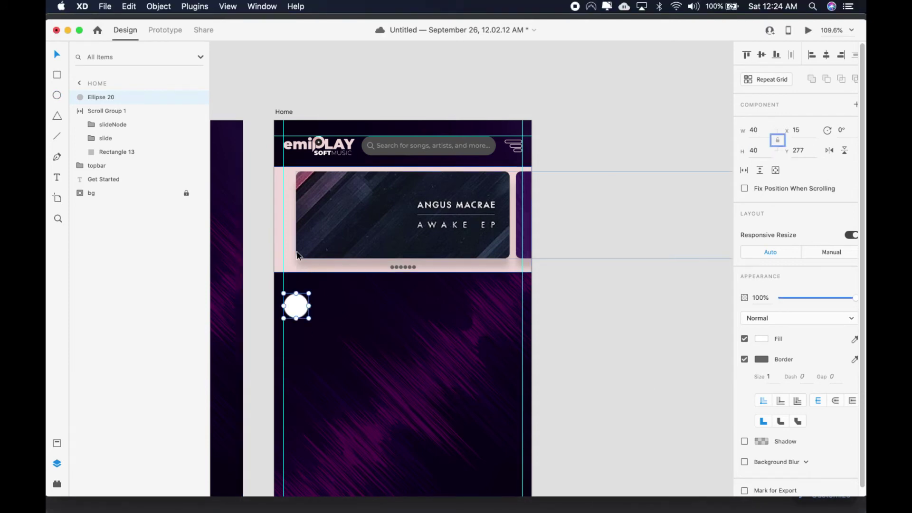
Step: Move the circle to X 23, Y 259, remove its fill and give its border the carousel background's pink
scroll(328, 310, up, 5)
drag(269, 313, 282, 293)
click(744, 339)
click(855, 360)
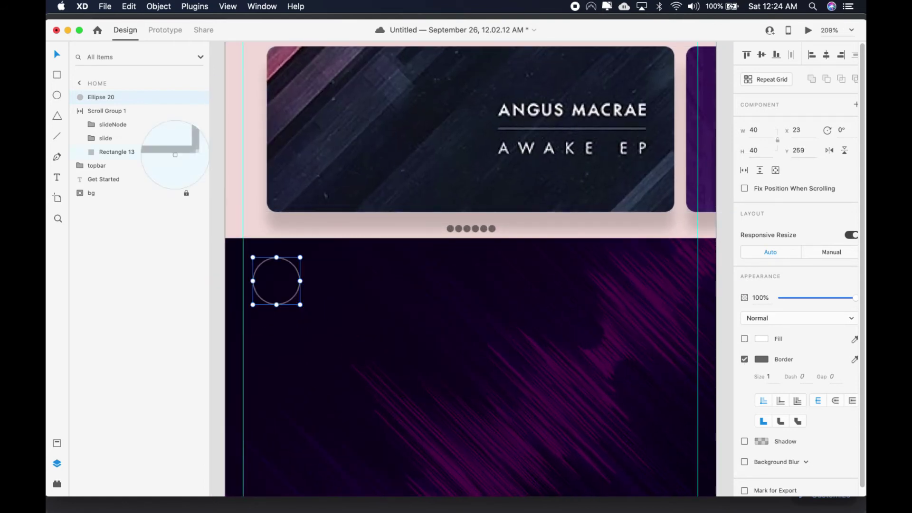
click(236, 154)
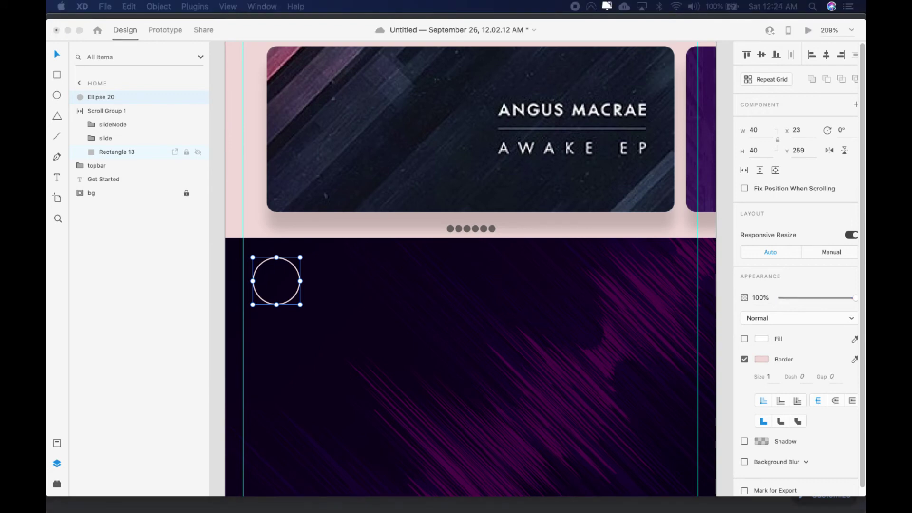
Step: Add an "R & B" label in 10 pt Montserrat Medium below the circle and lighten its text fill
click(58, 178)
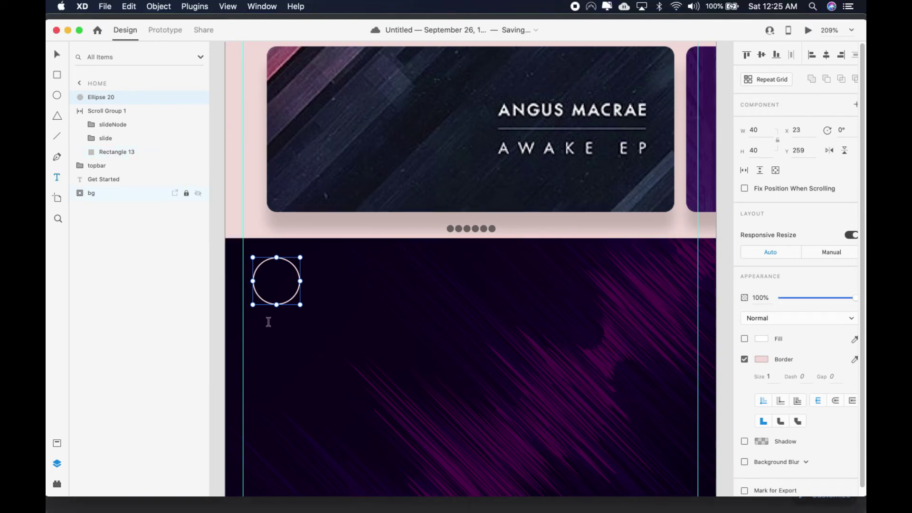
click(267, 322)
text(R & B)
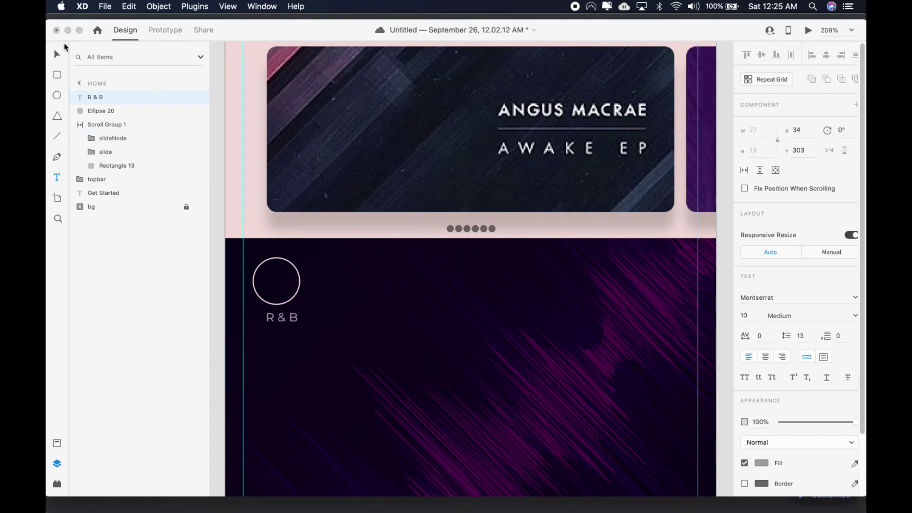
key(Escape)
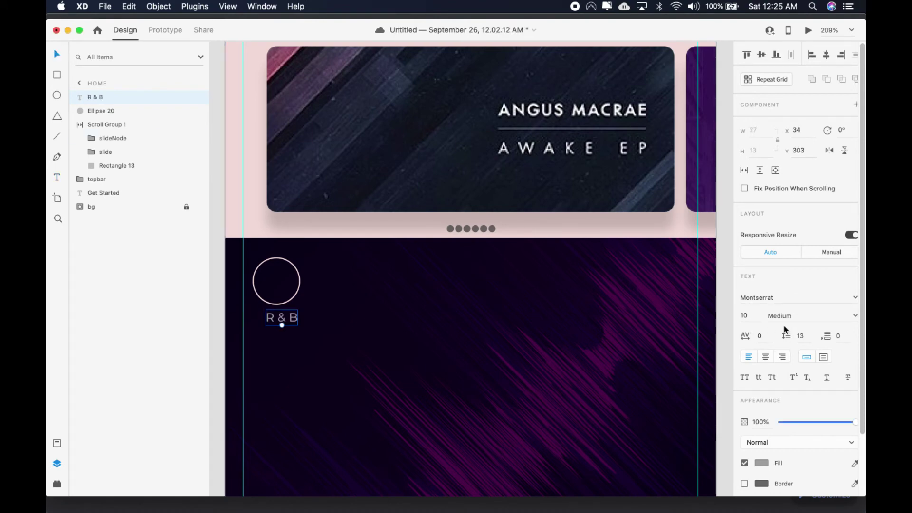
click(763, 463)
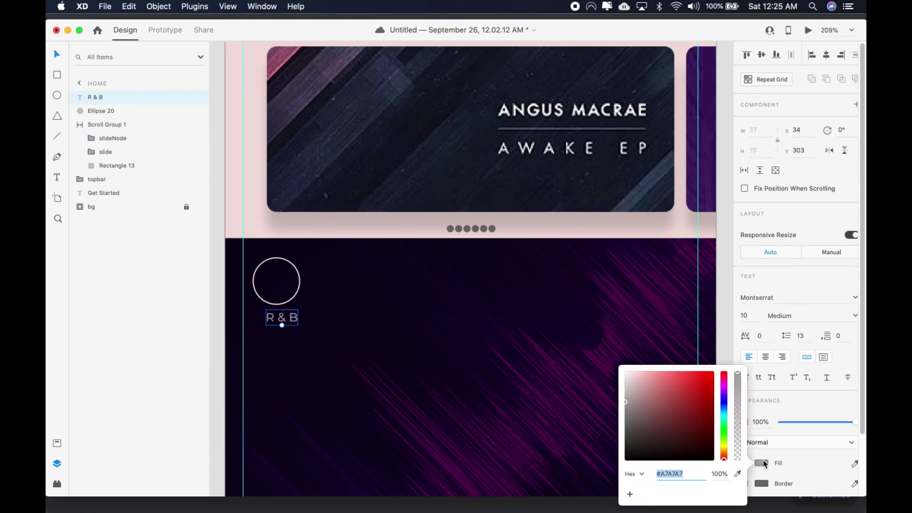
Step: Centre the R & B label below the circle and group the label with the circle
shift+click(290, 300)
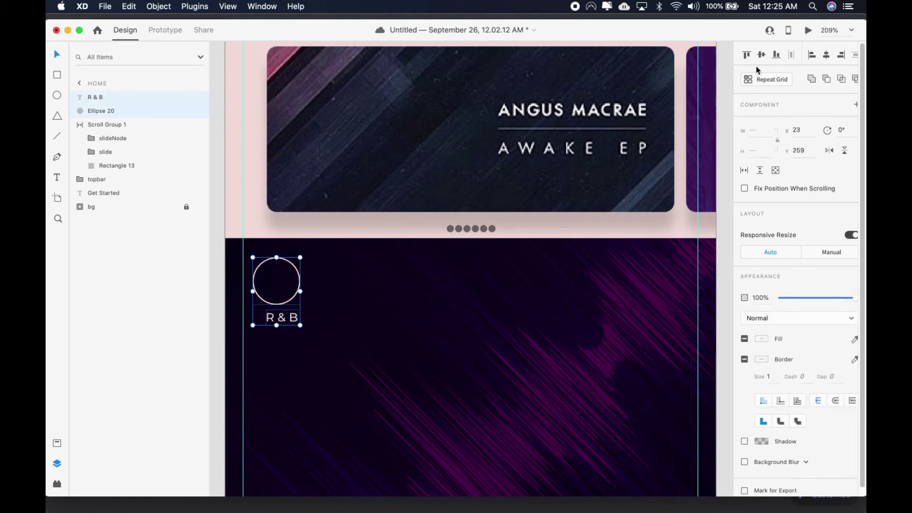
shift+click(289, 301)
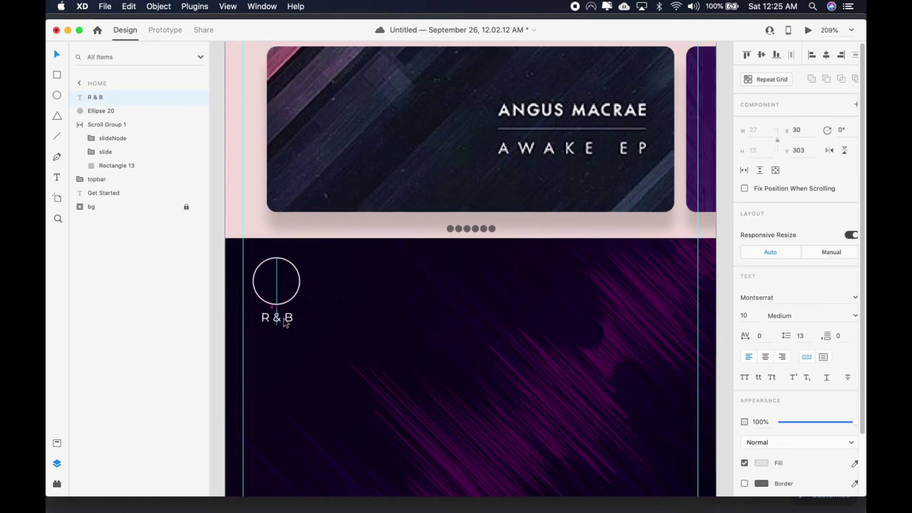
shift+click(284, 304)
key(super+g)
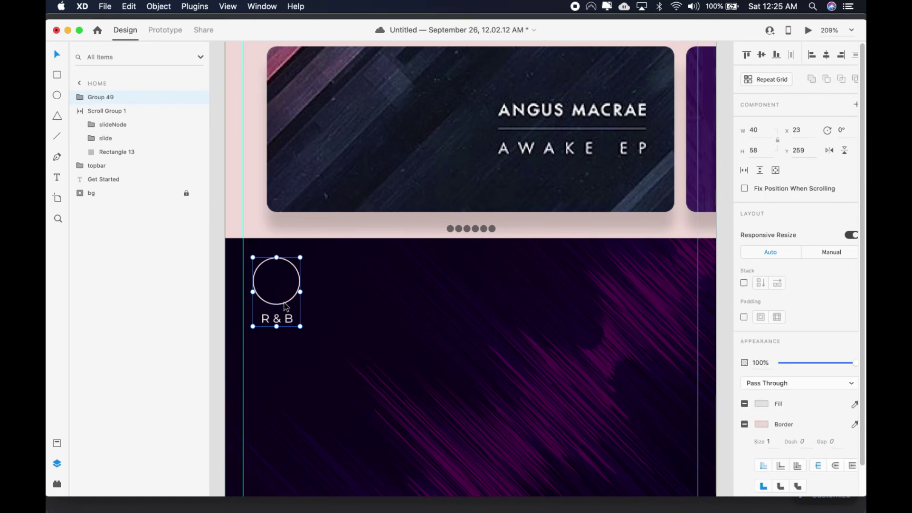
Step: Duplicate the circle group four times in a row to the right and relabel the second GOSPEL and the third DANCE
drag(285, 303, 553, 307)
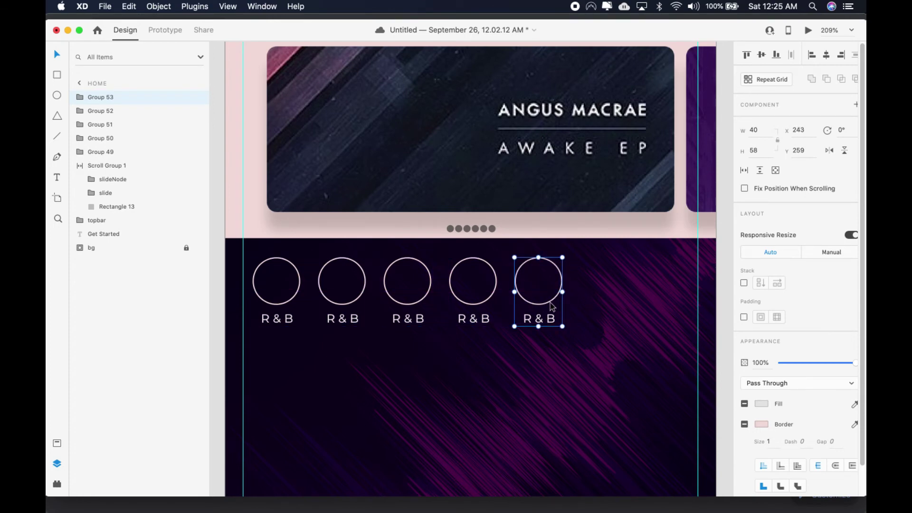
double_click(342, 318)
text(GOSPEL)
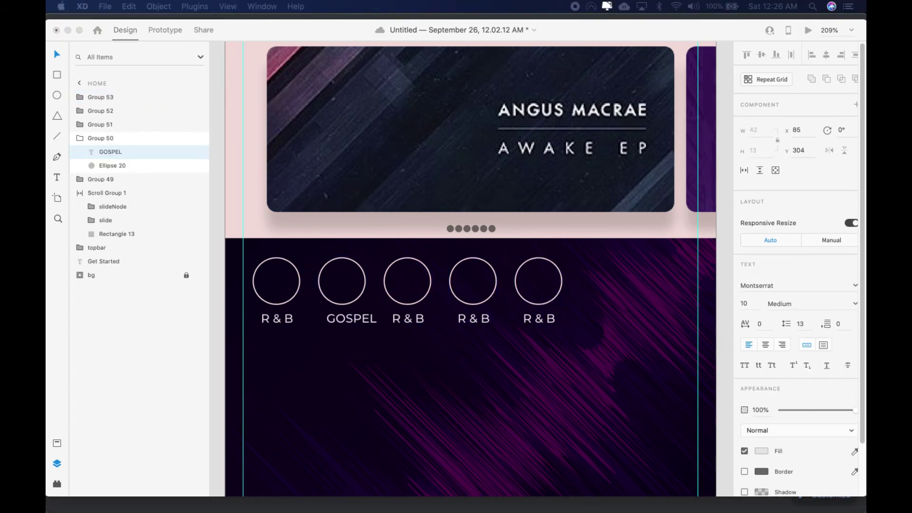
double_click(418, 320)
text(DANCE)
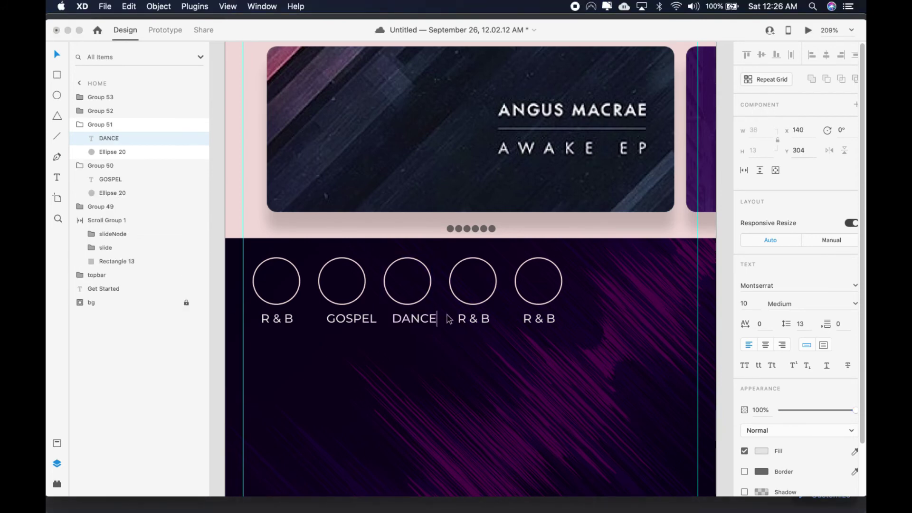
key(Escape)
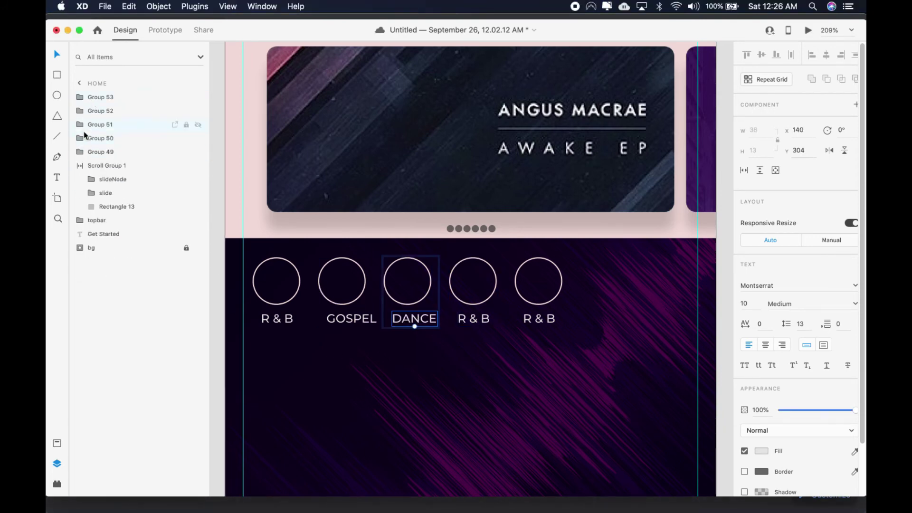
Step: Replace the five circle groups with the finished categories group of six genre icons and Explore at X 20, Y 265
click(100, 151)
shift+click(100, 98)
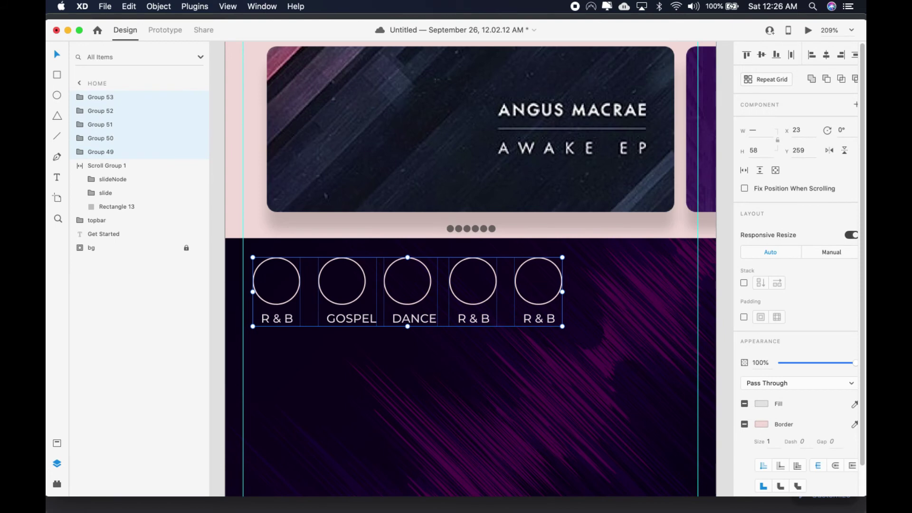
key(super+s)
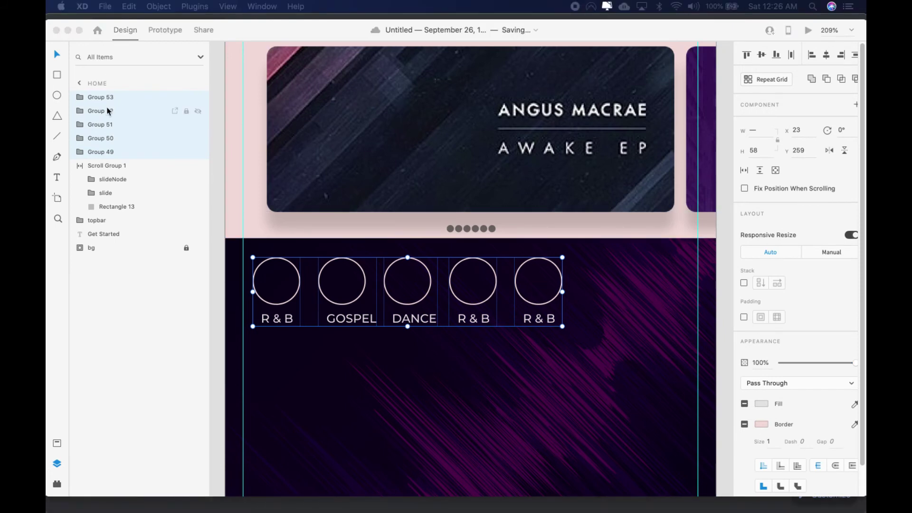
key(Delete)
key(super+z)
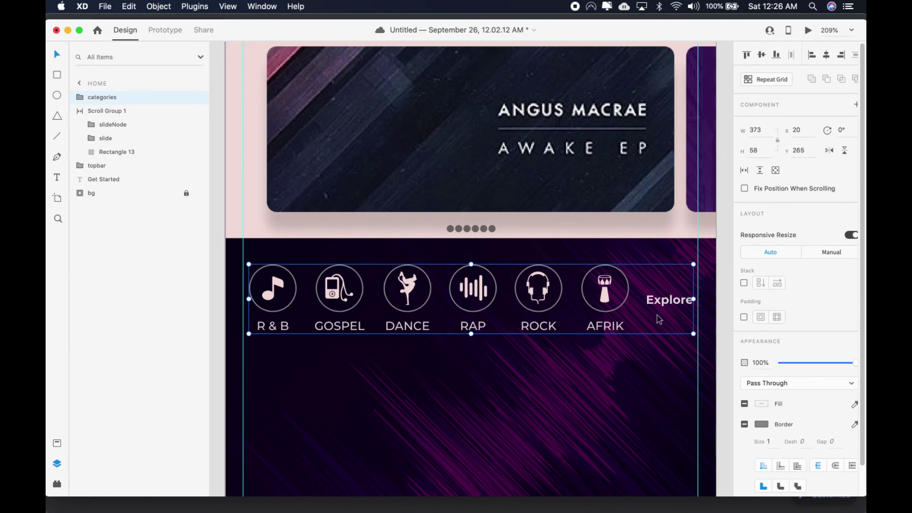
Step: Remove the leftover Get Started text from the Home artboard and collapse the carousel's scroll group in the layer list
scroll(645, 319, down, 5)
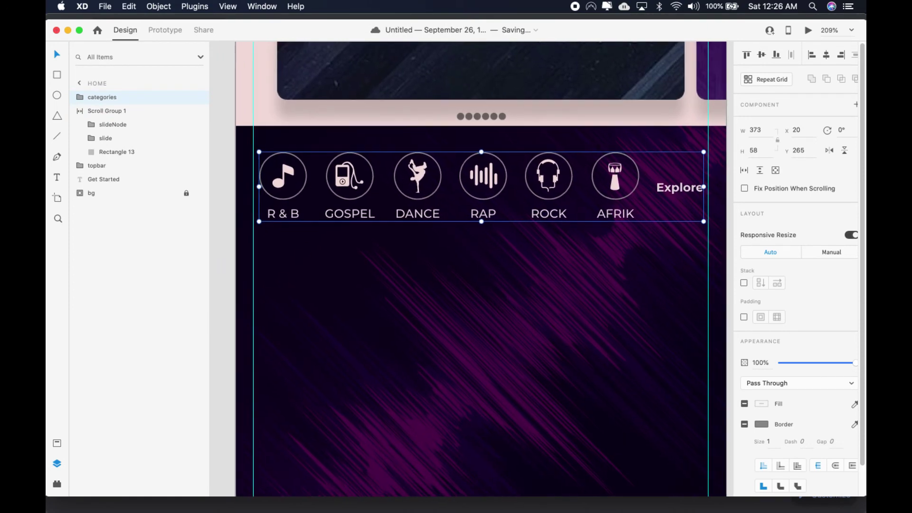
click(73, 111)
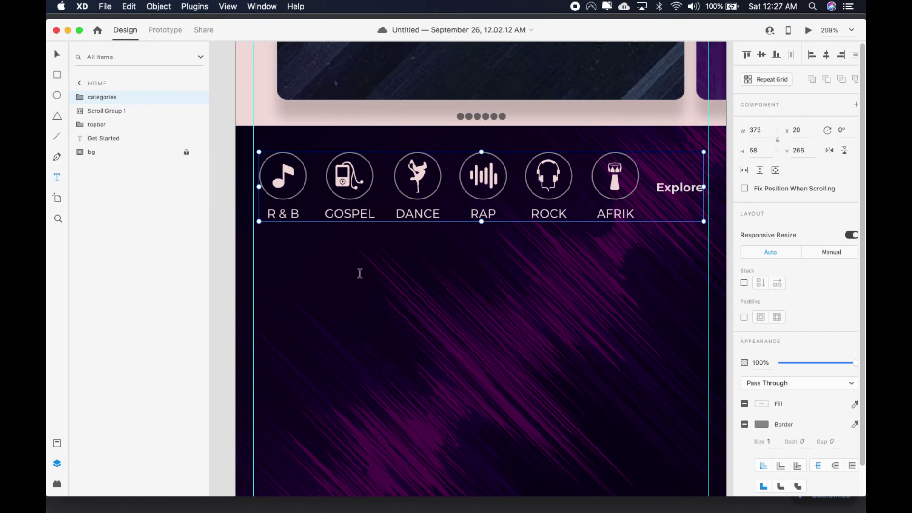
click(267, 263)
key(Escape)
scroll(418, 226, down, 5)
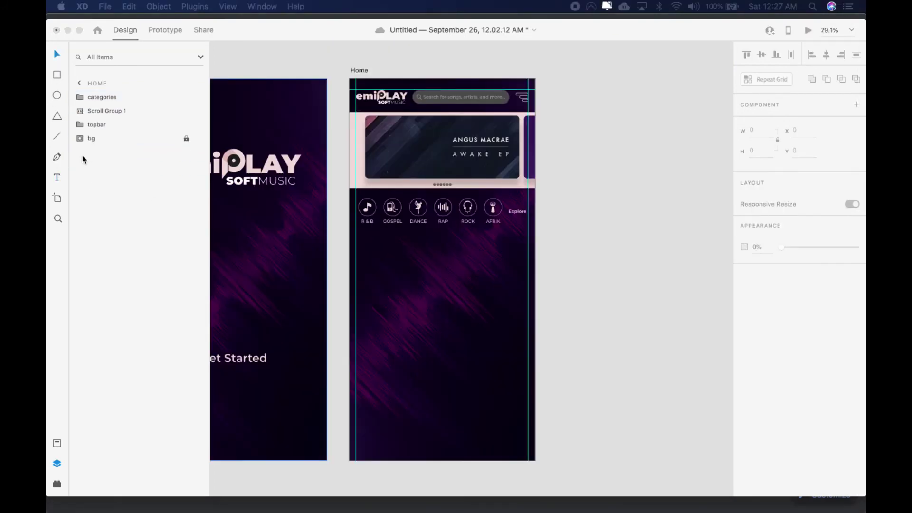
Step: Draw a full-width 412 by 97 rectangle along the Home screen's lower edge at Y 750 and remove its border
click(57, 74)
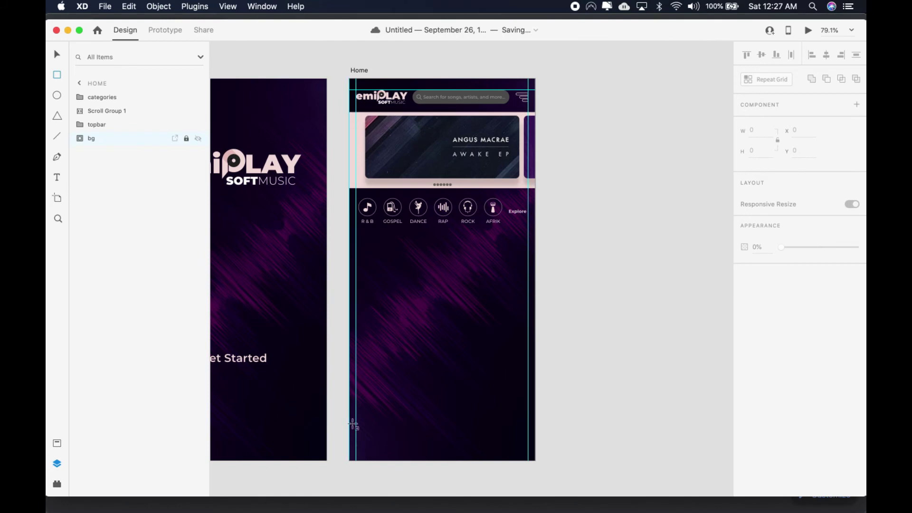
drag(350, 418, 535, 460)
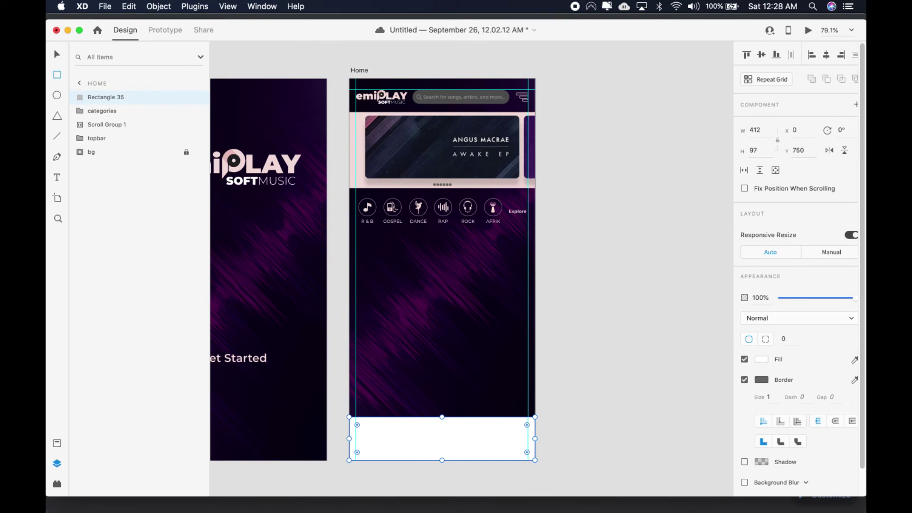
click(745, 379)
Step: Fill the bottom rectangle with black #000000 at 49% opacity
click(762, 359)
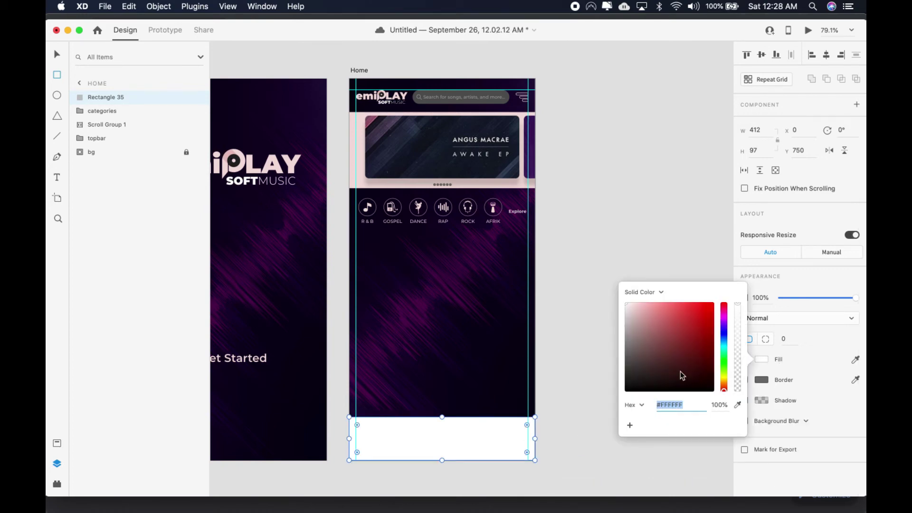
mouse_move(628, 380)
mouse_down()
mouse_move(609, 383)
mouse_move(602, 409)
mouse_up()
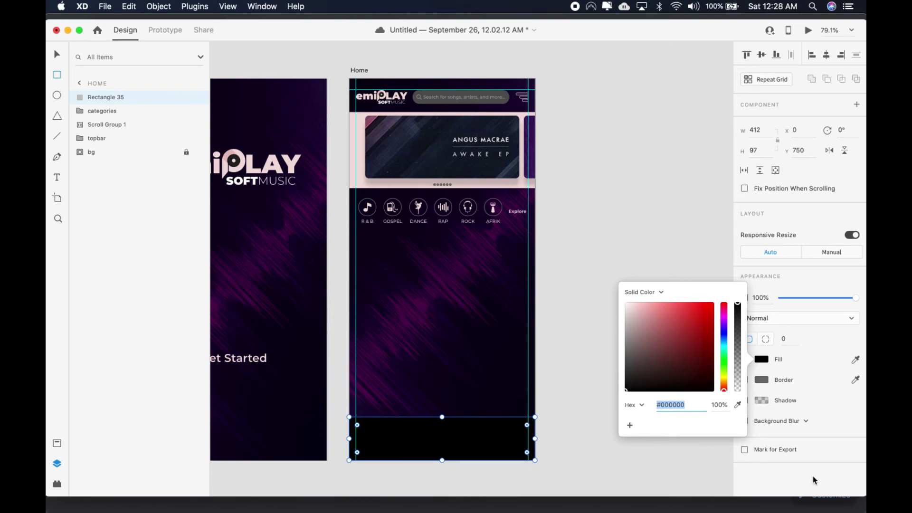
drag(740, 314, 740, 351)
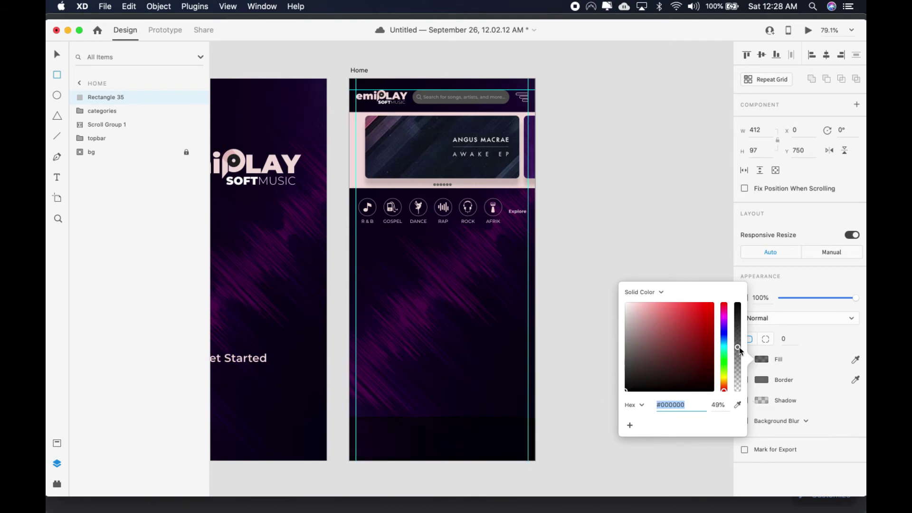
click(830, 415)
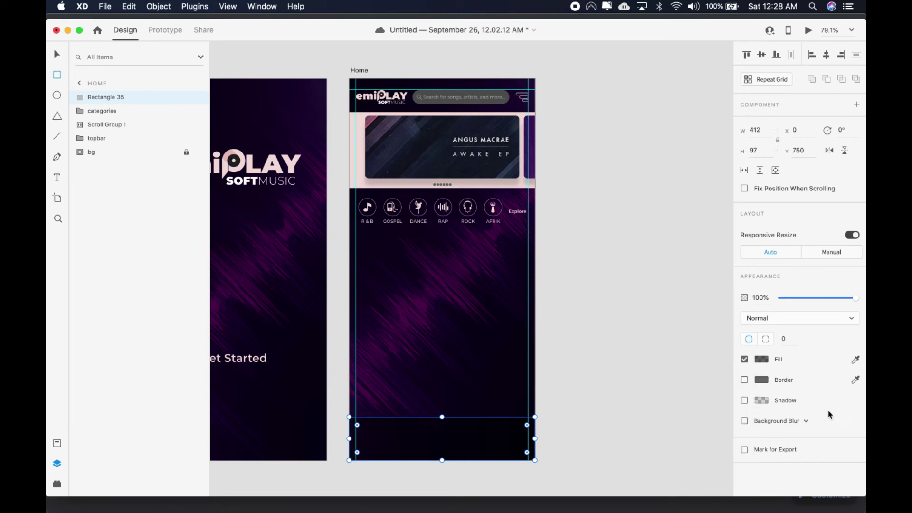
Step: Give the bottom rectangle a shadow with an X offset of -9
click(745, 401)
key(Down)
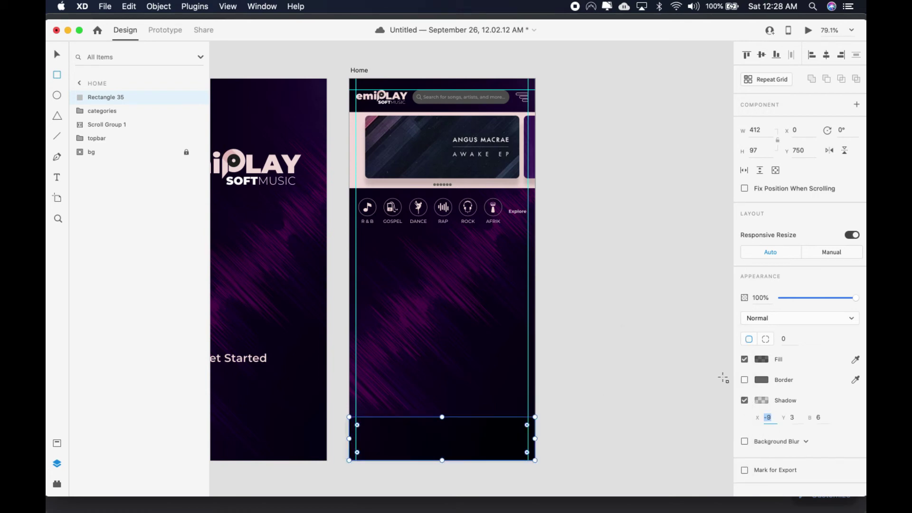
Step: Paste the finished nav group with Home, Search, Trending, Library and More at Y 747, and delete the plain bottom rectangle
key(super+Tab)
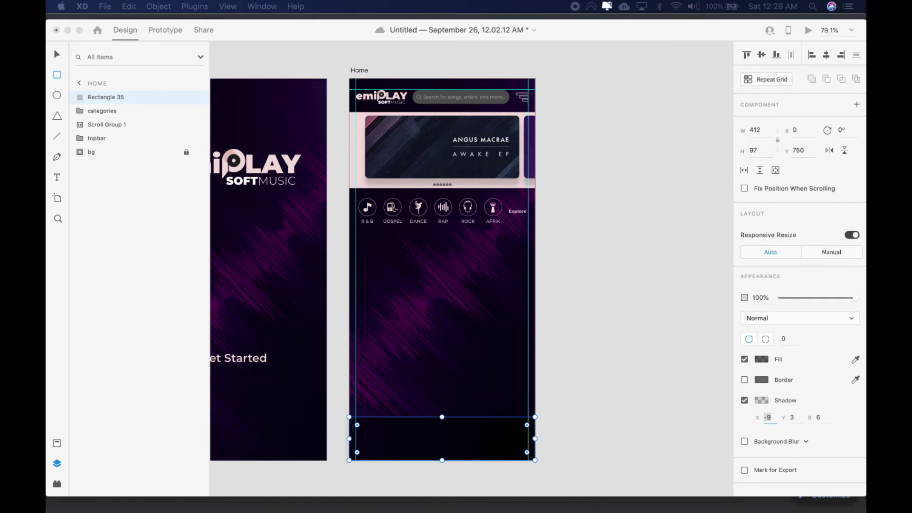
key(super+Tab)
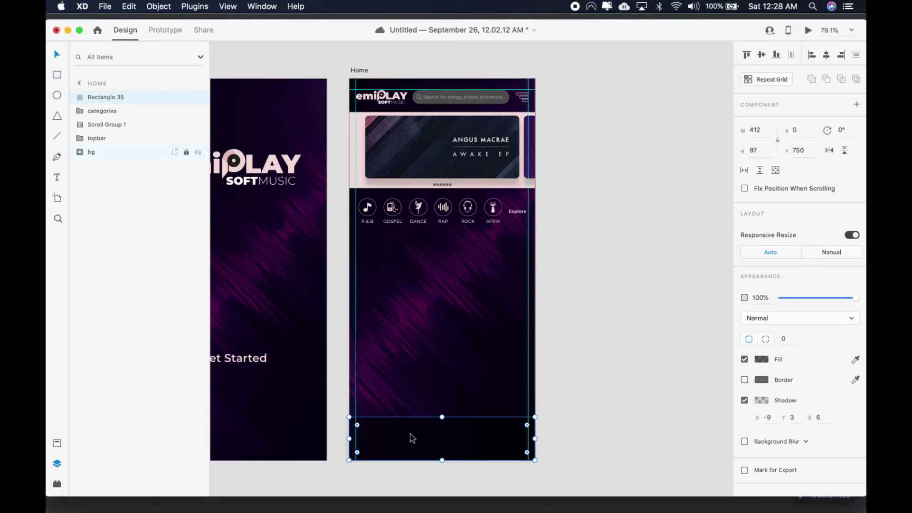
key(super+v)
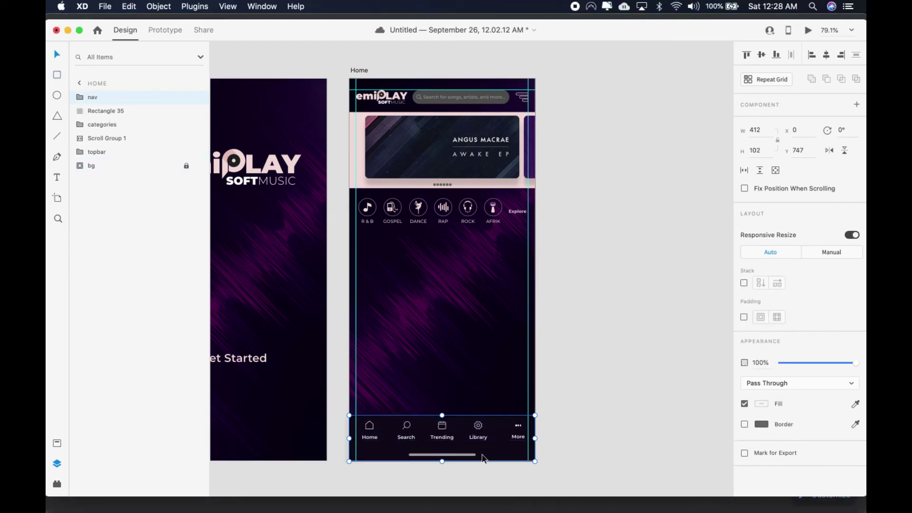
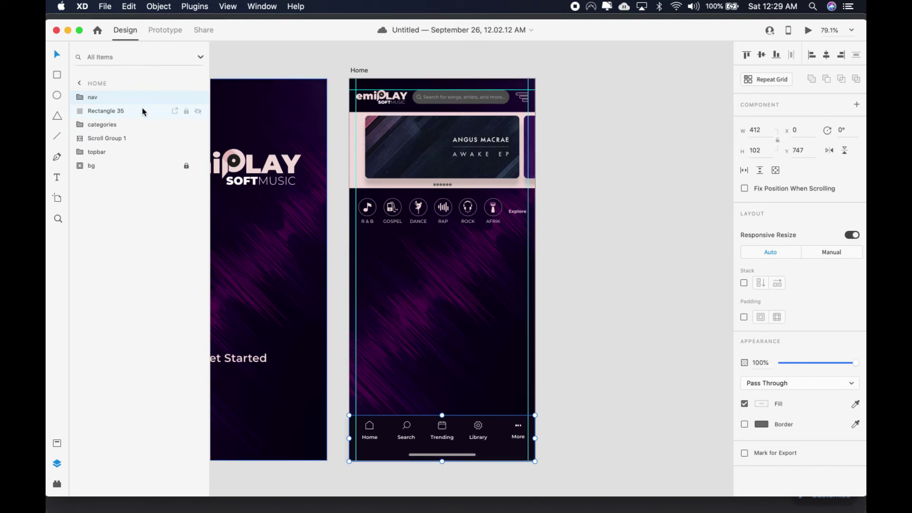
click(120, 113)
key(Delete)
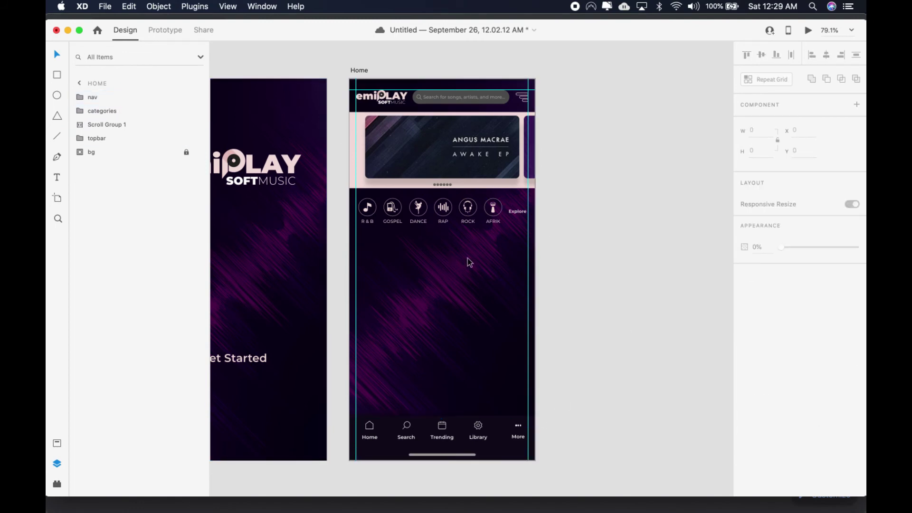
Step: Draw a full-width rectangle of about 412 by 429 at Y 318 between the genre row and the nav bar
key(r)
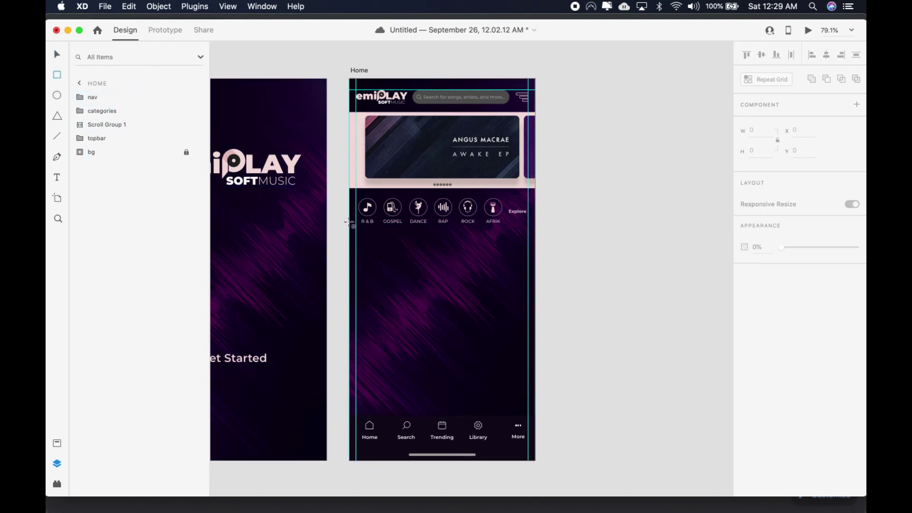
mouse_move(348, 222)
mouse_down()
mouse_move(544, 430)
mouse_move(536, 400)
mouse_move(536, 416)
mouse_up()
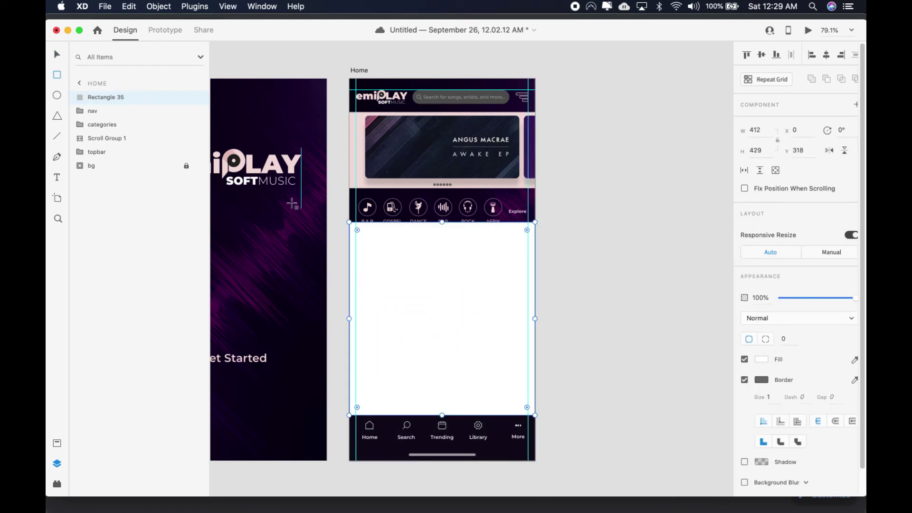
key(v)
Step: Turn the large rectangle into a vertical scroll group whose viewport starts at about Y 329 and is about 418 high
click(762, 173)
drag(441, 231, 442, 228)
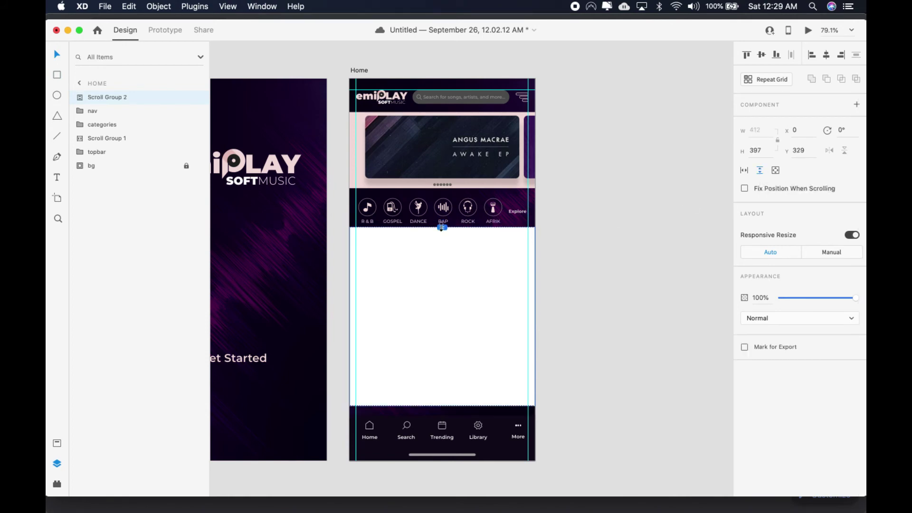
drag(442, 406, 442, 416)
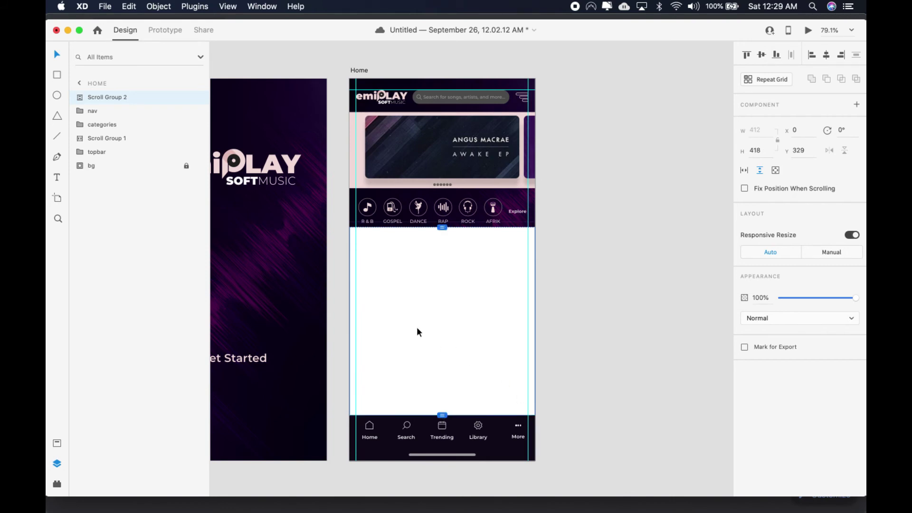
Step: Remove the border and fill of the rectangle inside the vertical scroll group
click(80, 97)
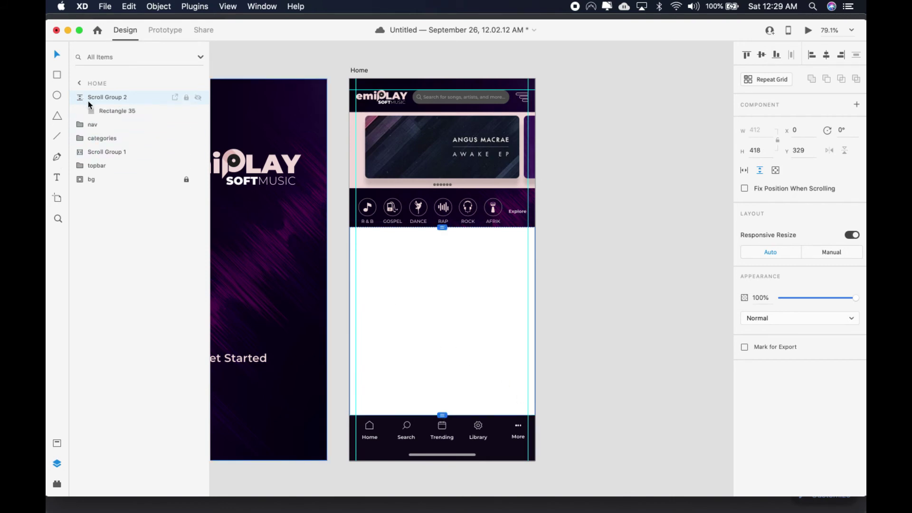
click(111, 110)
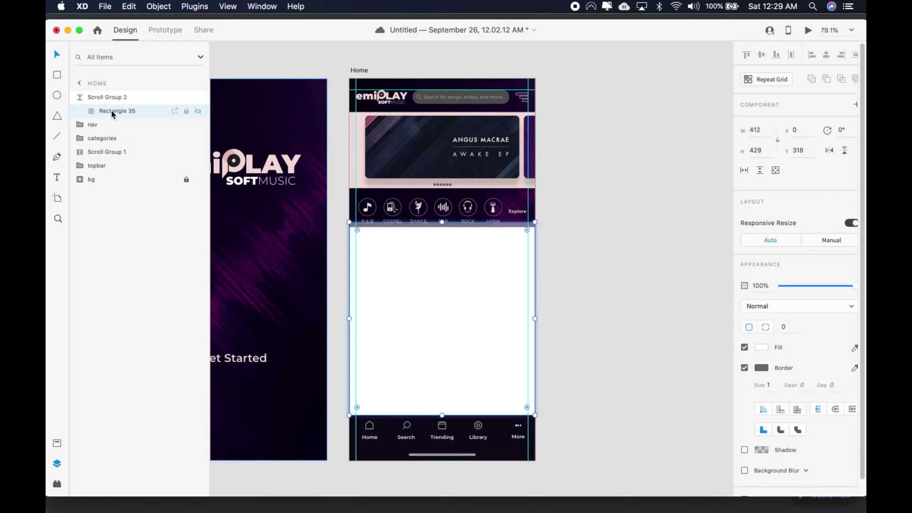
click(744, 368)
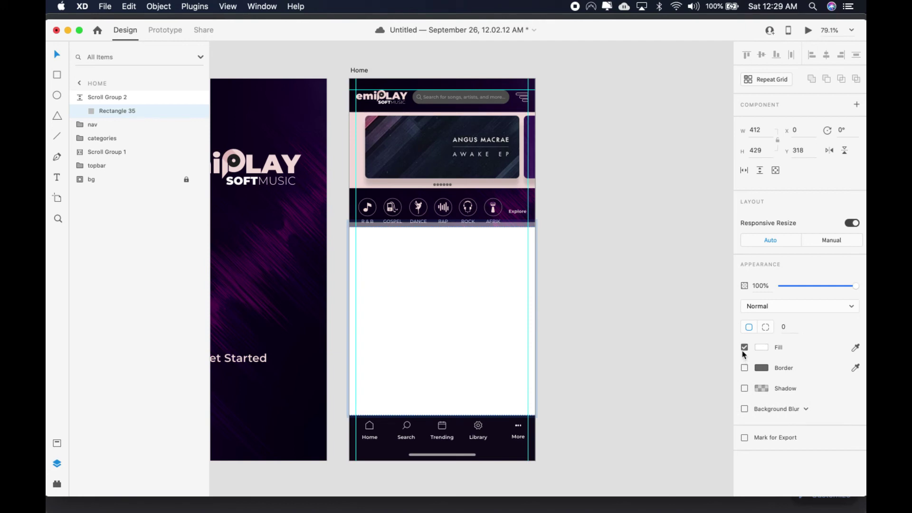
click(744, 347)
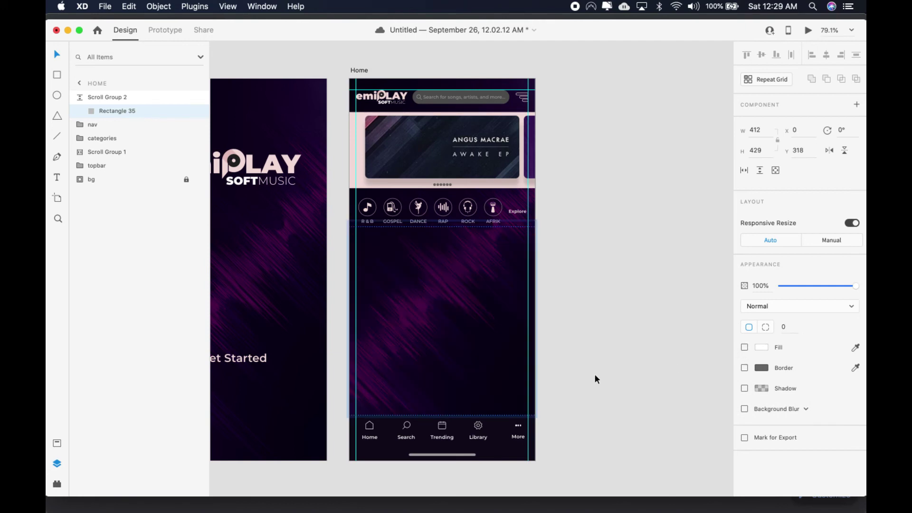
click(505, 387)
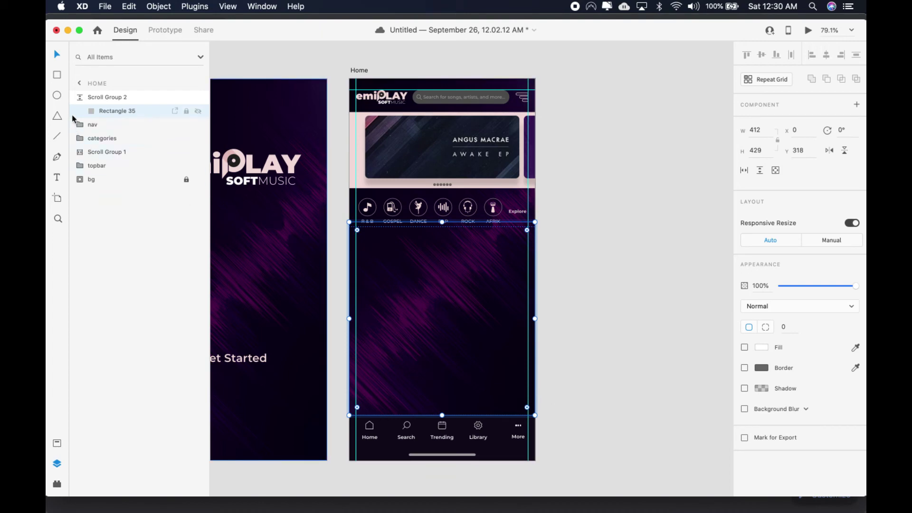
Step: Add the text "Newly release songs" below the genre row and draw a horizontal line about 207 long beside it
click(58, 178)
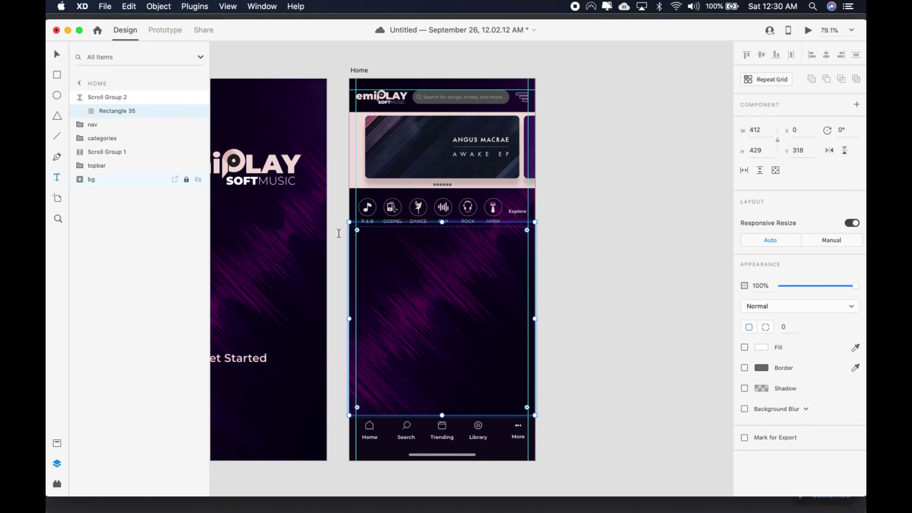
click(355, 245)
text(N)
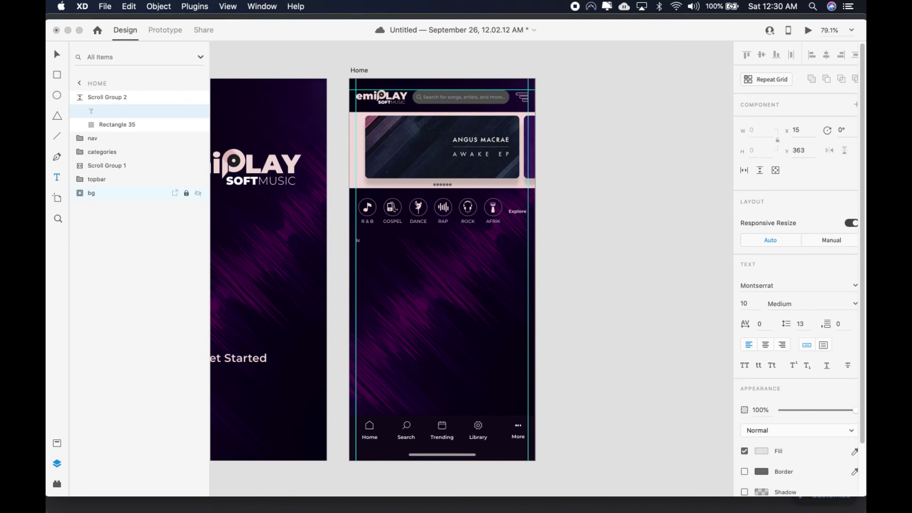
text(ewly release songs)
key(Escape)
key(l)
drag(418, 243, 512, 244)
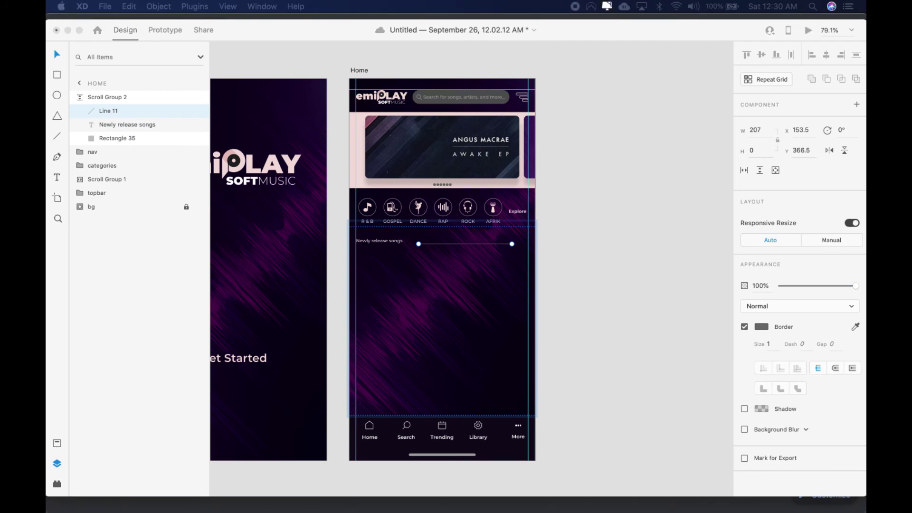
Step: Replace the draft heading and line with the finished heading group "Newly release songs..." with More at X 15, Y 343
shift+click(380, 241)
key(super+g)
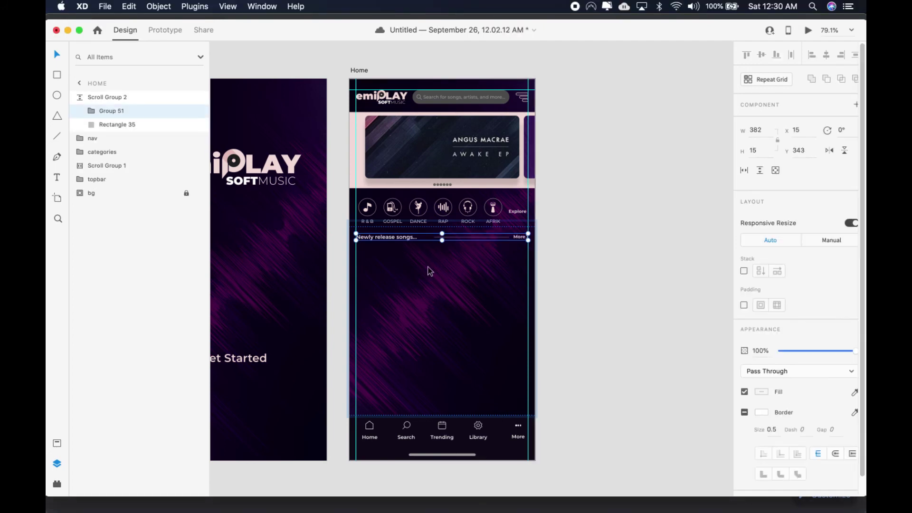
click(480, 278)
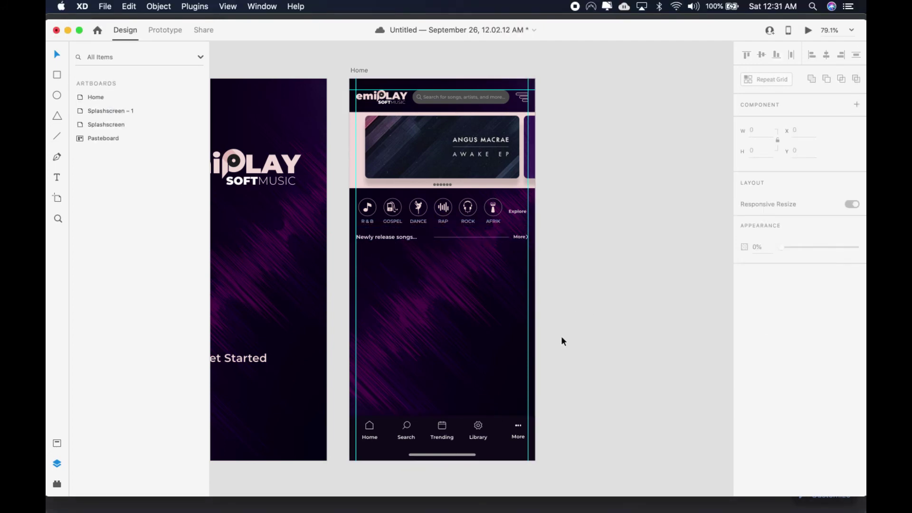
Step: Duplicate the heading row twice down the scroll area, the lowest at Y 679, and retitle the middle copy "Trendings..."
drag(382, 236, 382, 388)
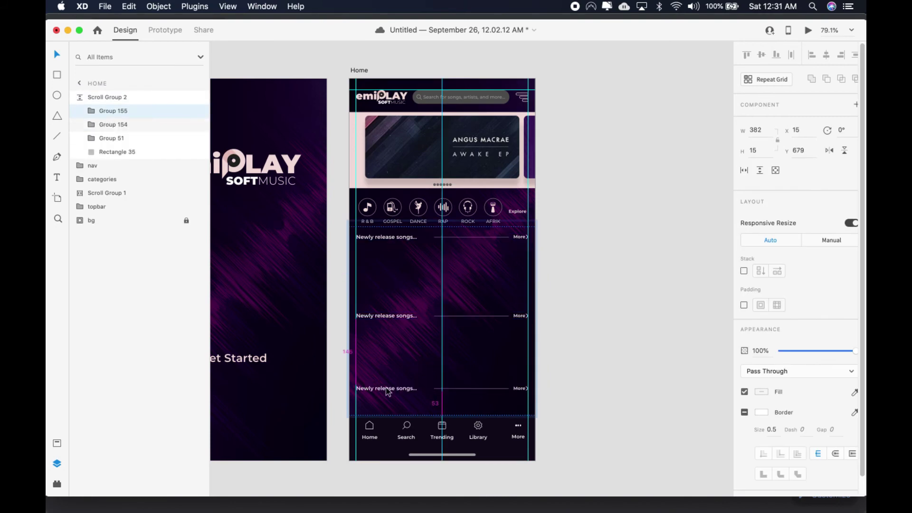
double_click(383, 316)
text(Trendings)
Step: Retitle the lowest heading row "New Artists..." and check the Home screen in the prototype preview
double_click(383, 388)
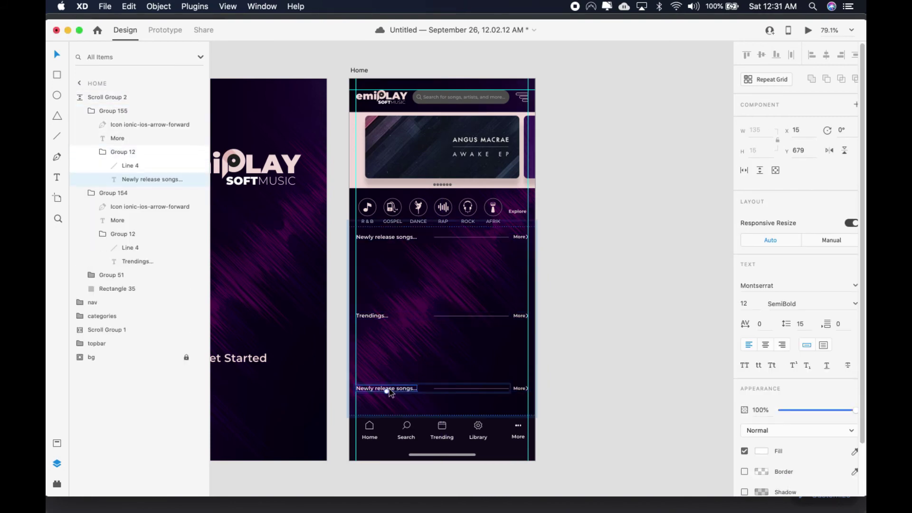
text(New Artists...)
key(Escape)
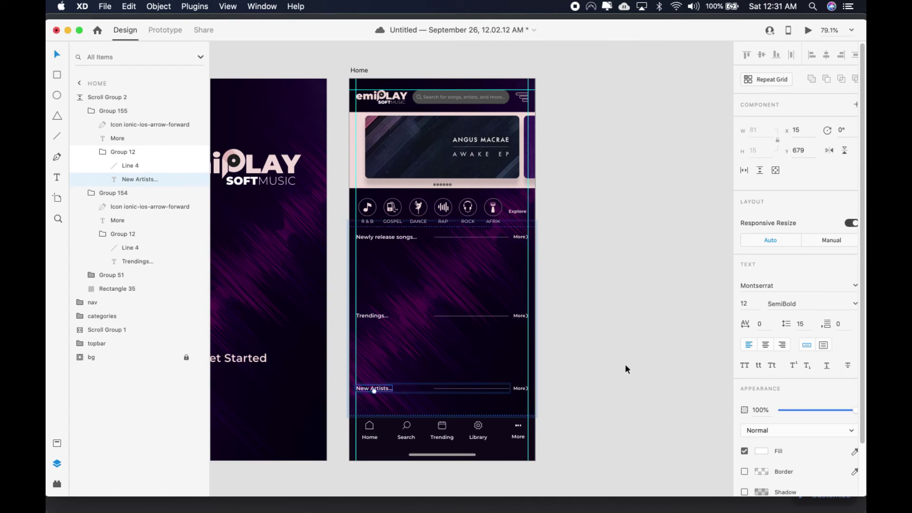
key(super+Return)
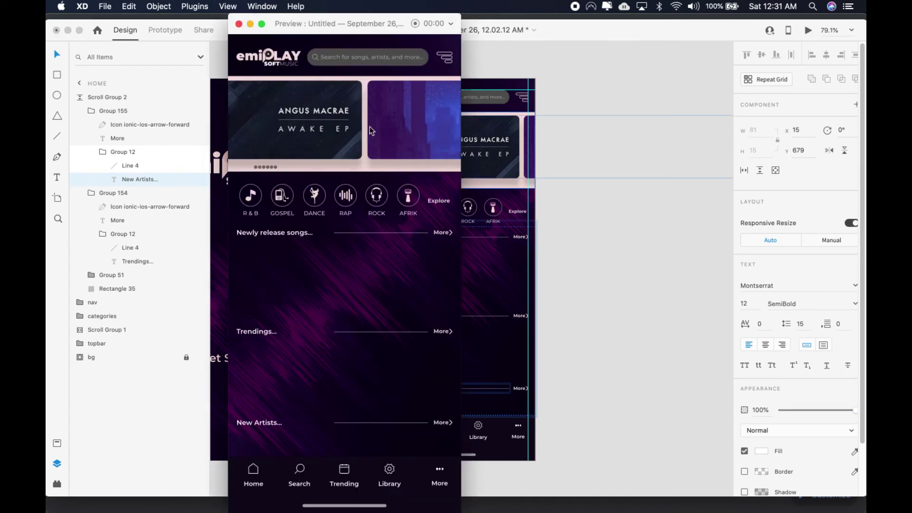
click(239, 23)
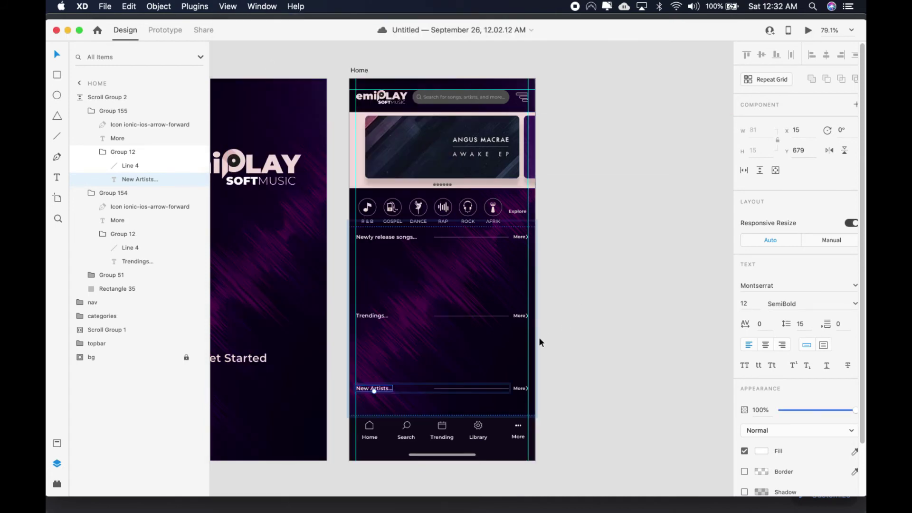
Step: Draw a borderless white rectangle of about 122 by 136 at X 15, Y 361 under the Newly release songs heading
click(57, 75)
drag(357, 242, 412, 302)
scroll(419, 303, up, 6)
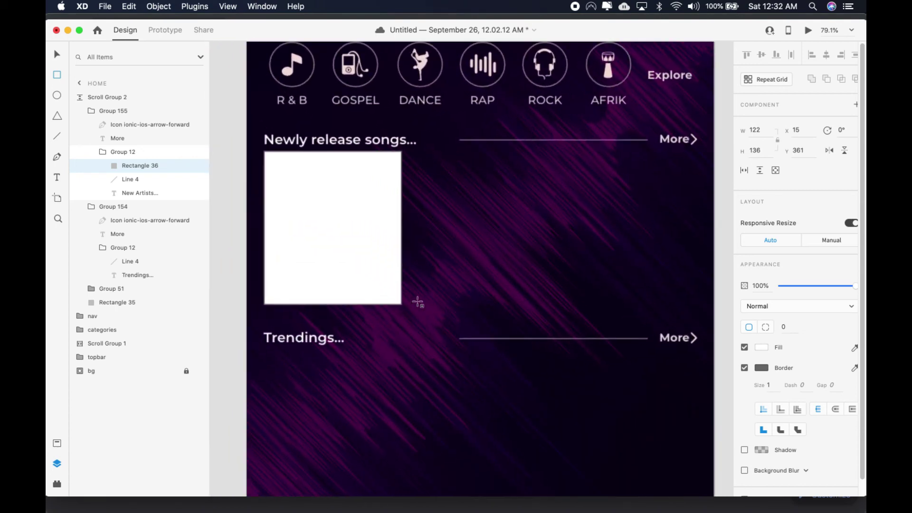
scroll(418, 302, up, 1)
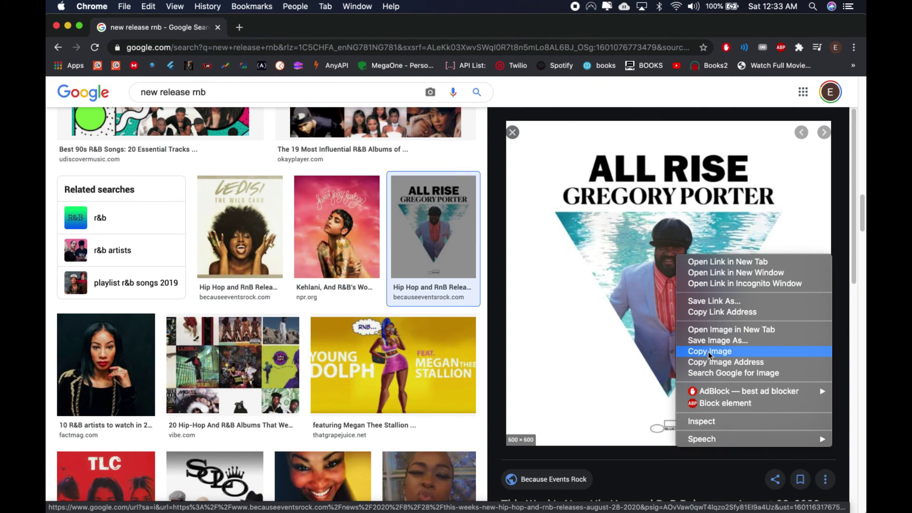
Step: Copy the All Rise Gregory Porter album cover from the browser's image results and paste it into the Adobe XD design
click(709, 351)
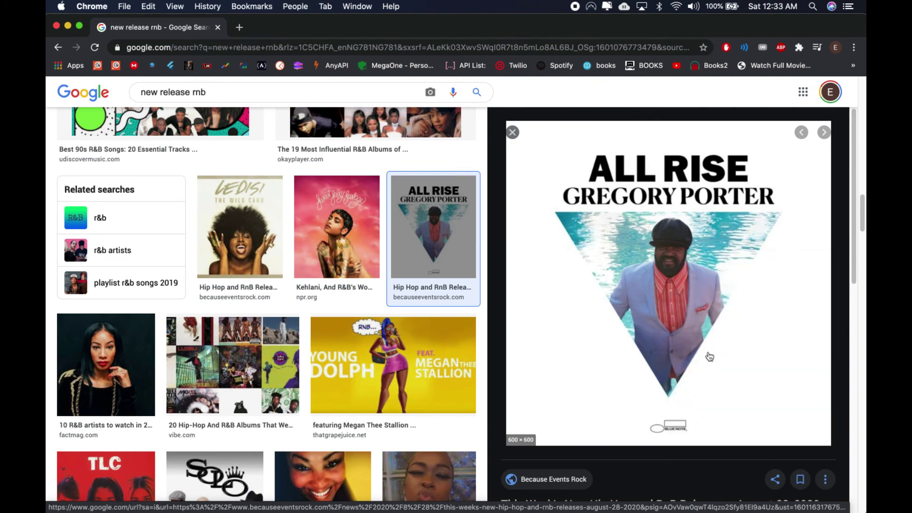
key(super+Tab)
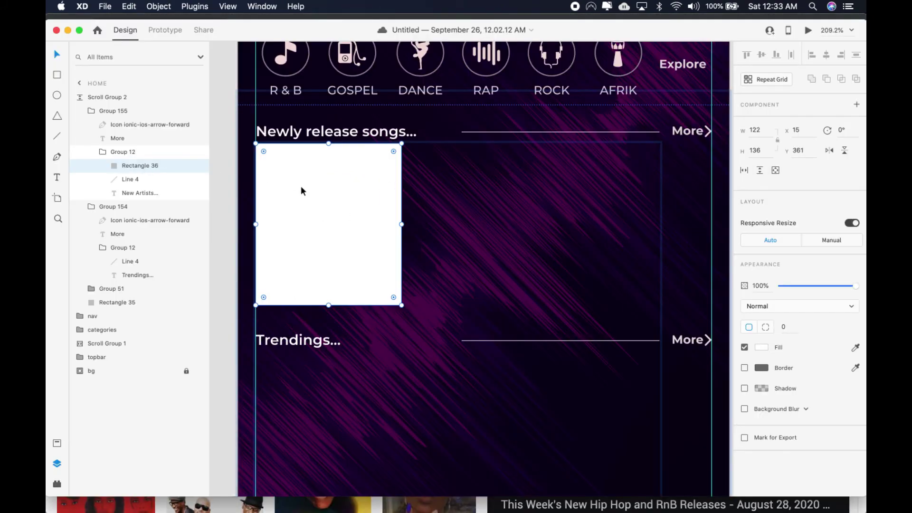
key(super+v)
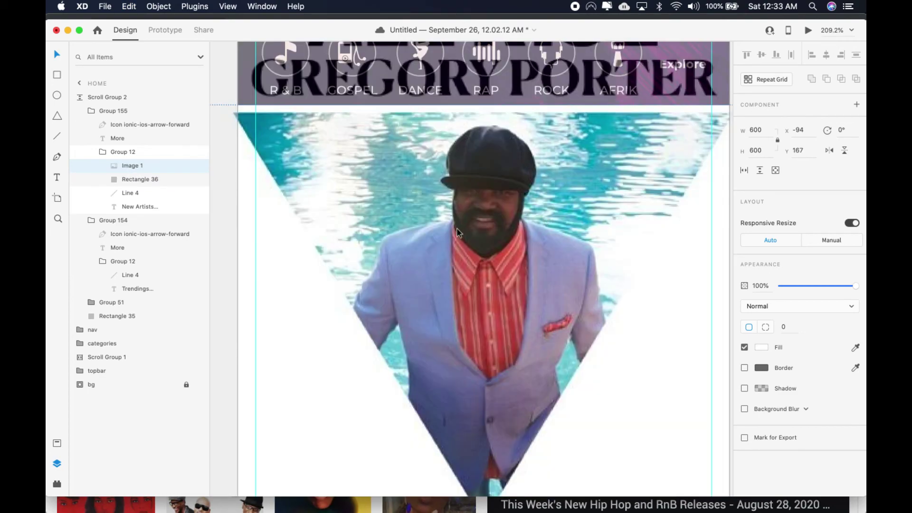
Step: Scale the album cover to about 99 by 99, place it at X 27, Y 368 inside the white card and add a shadow
scroll(458, 232, down, 5)
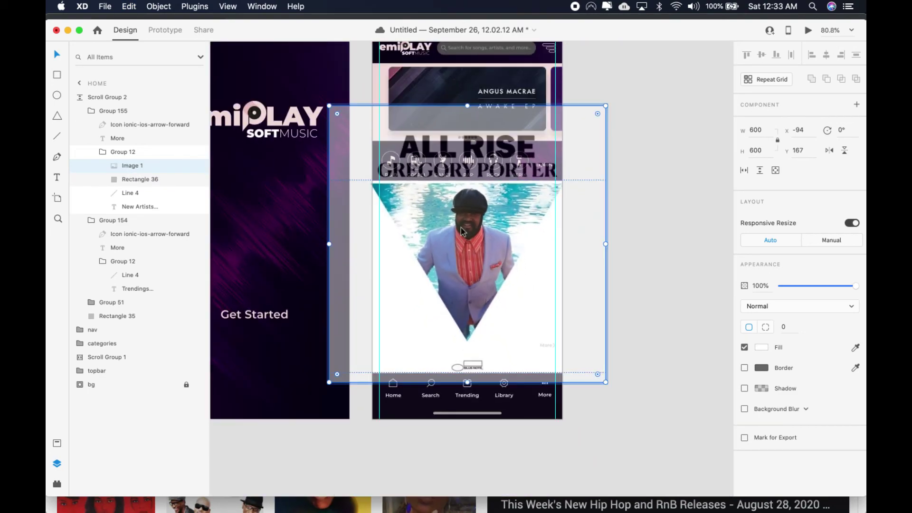
drag(606, 104, 429, 220)
scroll(430, 220, up, 5)
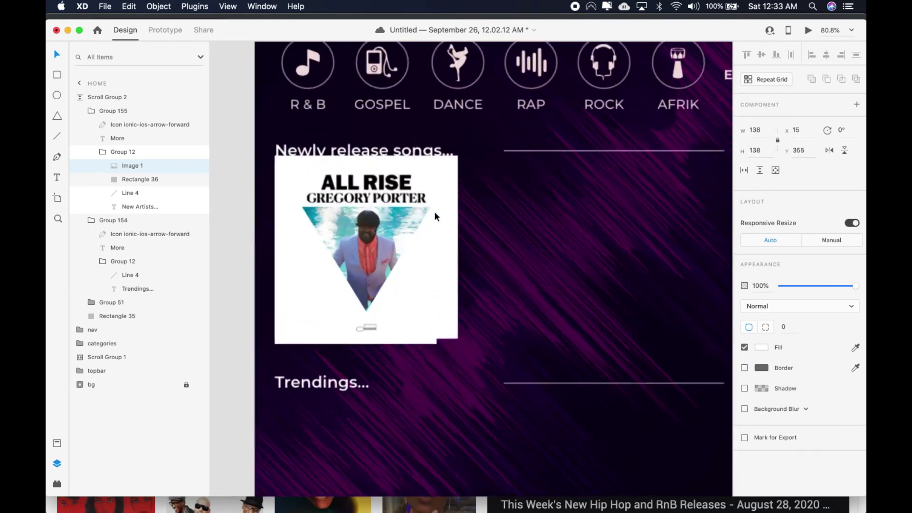
drag(460, 154, 427, 179)
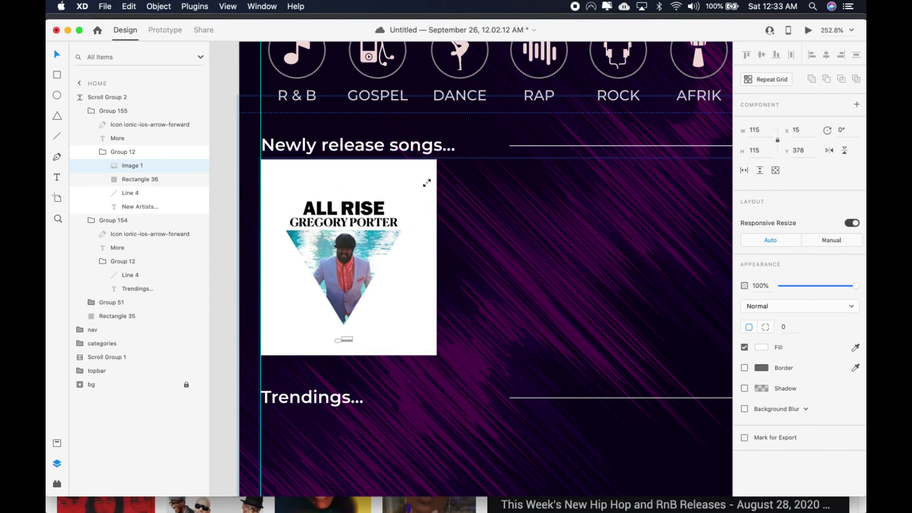
drag(422, 347, 401, 289)
drag(347, 271, 362, 258)
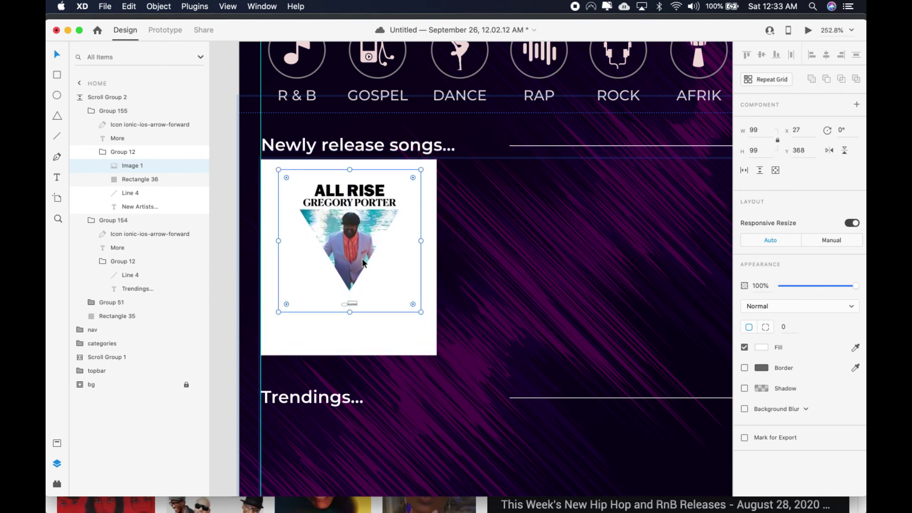
click(744, 389)
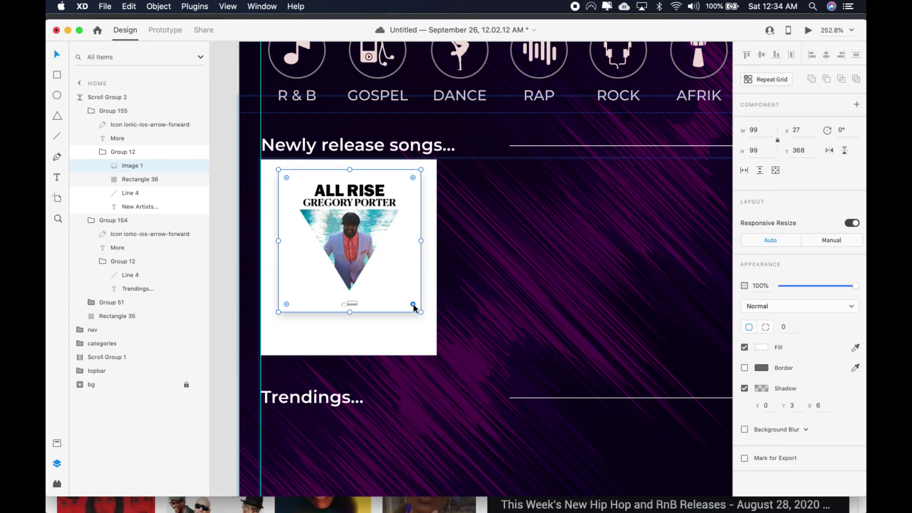
Step: Round the album cover's corners and add the title text "All Rise" just beneath it at X 27, Y 464
drag(413, 305, 412, 302)
key(Tab)
click(282, 321)
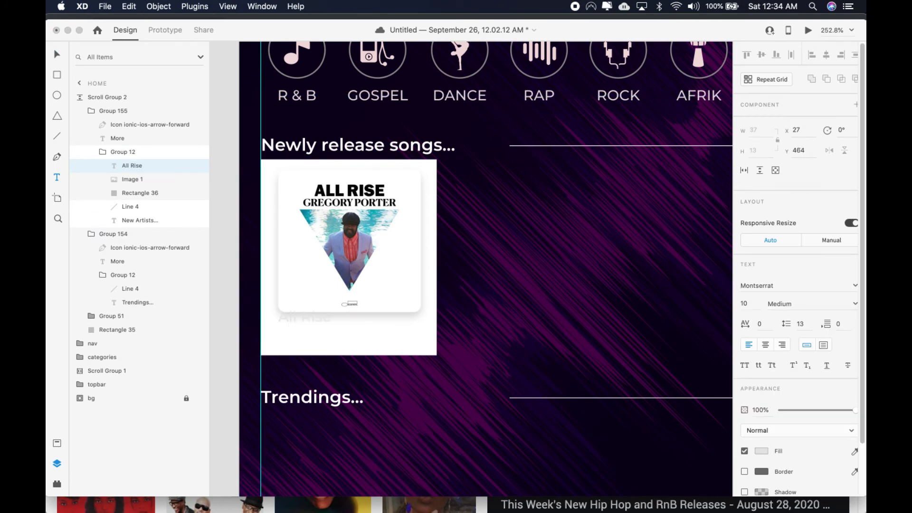
Step: Recolour the All Rise title by sampling the dark grey circle among the colour swatches beside the Splashscreen artboard
key(super+a)
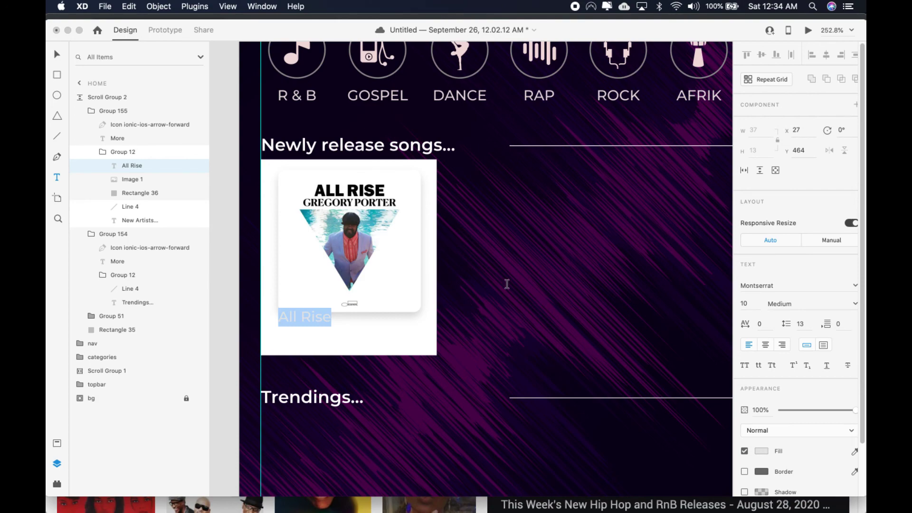
scroll(507, 284, down, 10)
scroll(507, 284, left, 10)
click(854, 452)
click(383, 105)
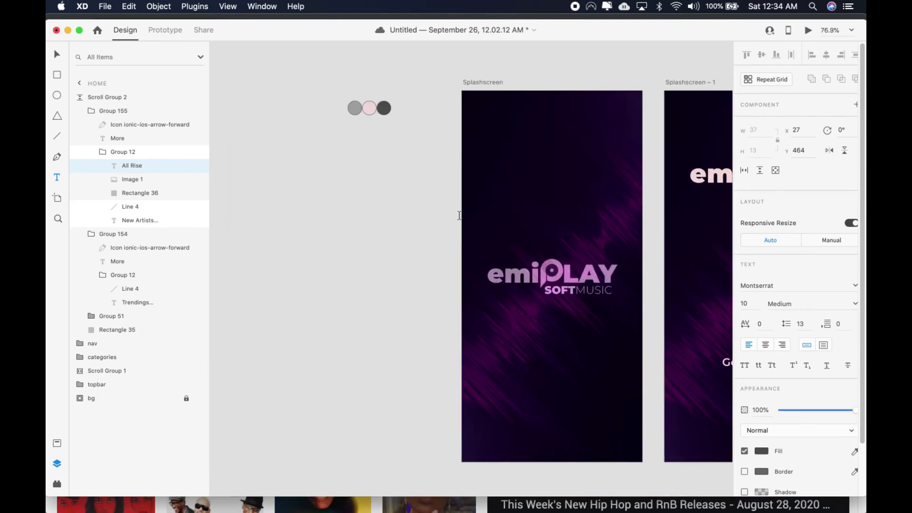
Step: Move the All Rise title slightly down to clear the cover and set it to size 8, SemiBold
scroll(459, 216, right, 10)
scroll(396, 266, up, 10)
scroll(240, 142, left, 2)
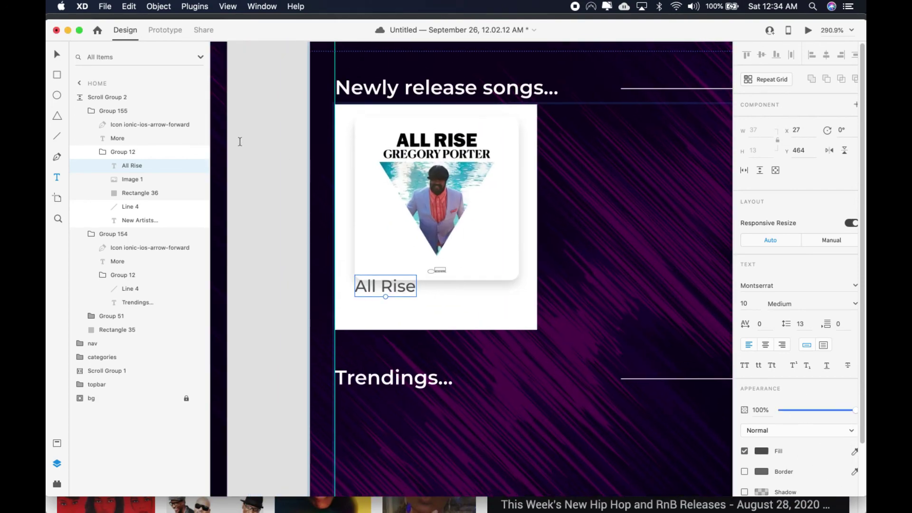
click(62, 56)
drag(392, 289, 392, 299)
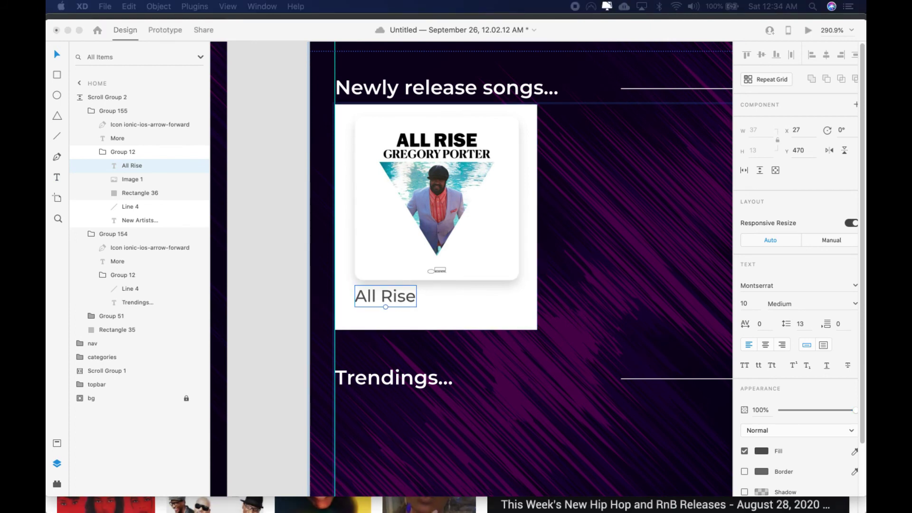
click(748, 304)
text(8)
key(Tab)
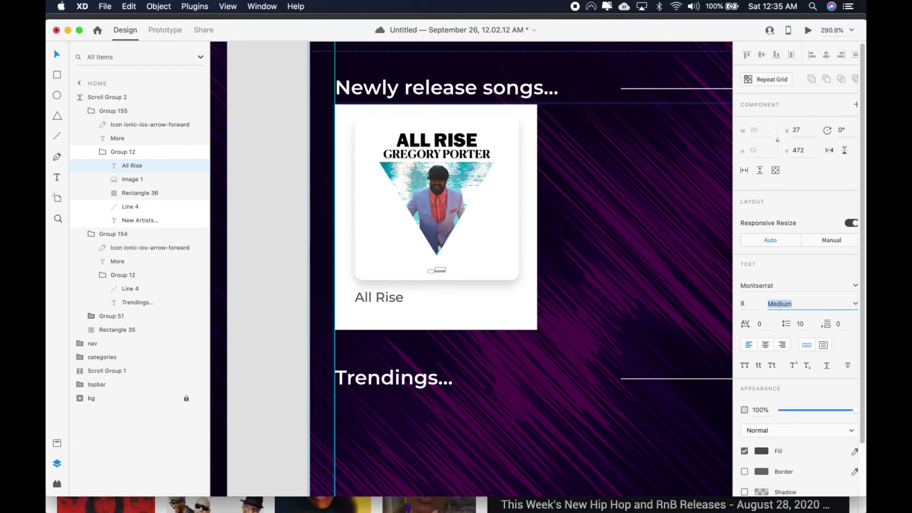
key(Down)
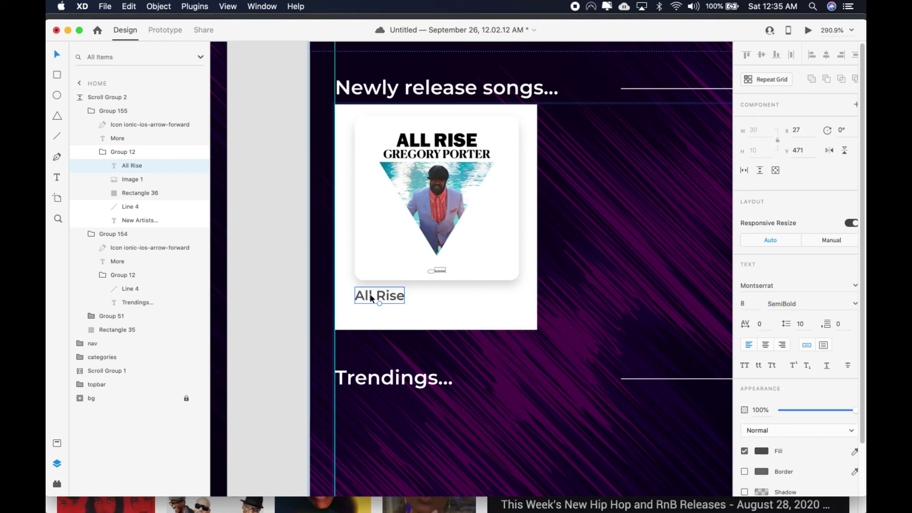
Step: Duplicate the All Rise title to Y 481 and change the copy's text to "Gregory Porter"
key(super+d)
key(shift+Down)
key(Return)
text(Gre)
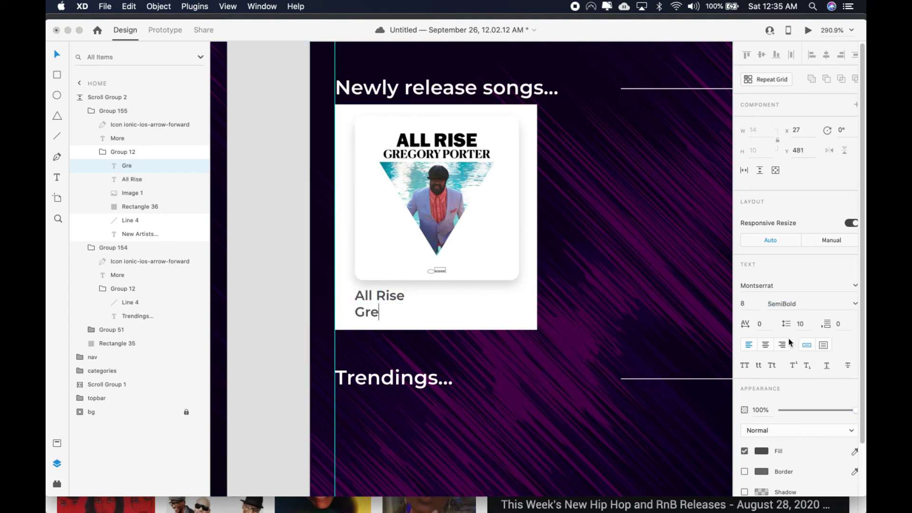
text(gory Porter)
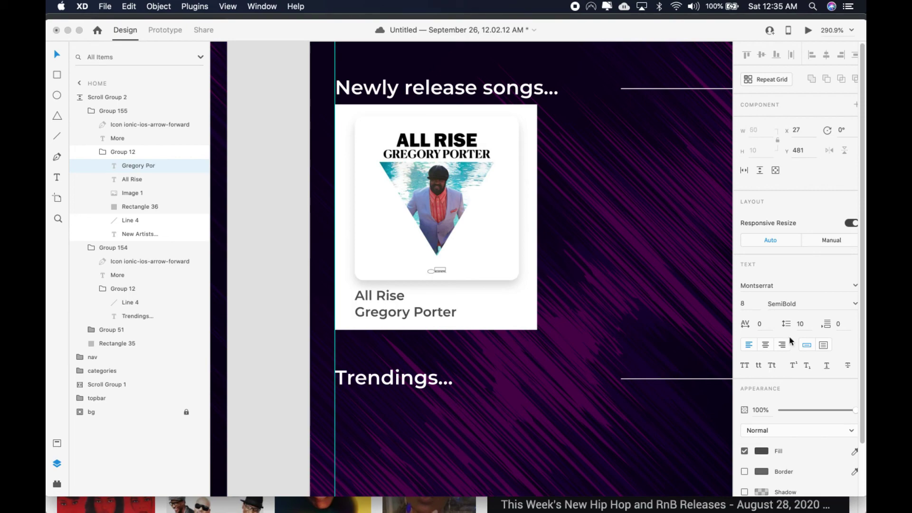
key(Escape)
Step: Group the white card rectangle, album cover, song title and artist name into one song card
scroll(487, 292, down, 5)
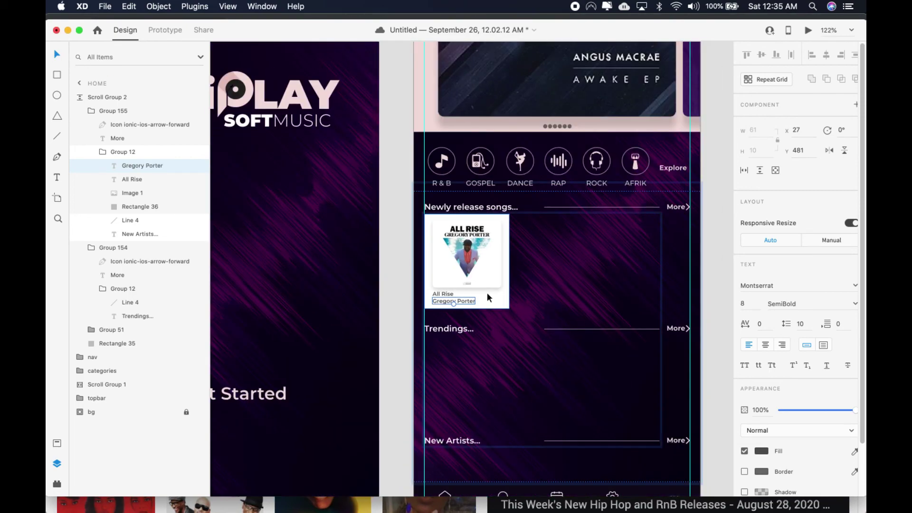
key(Escape)
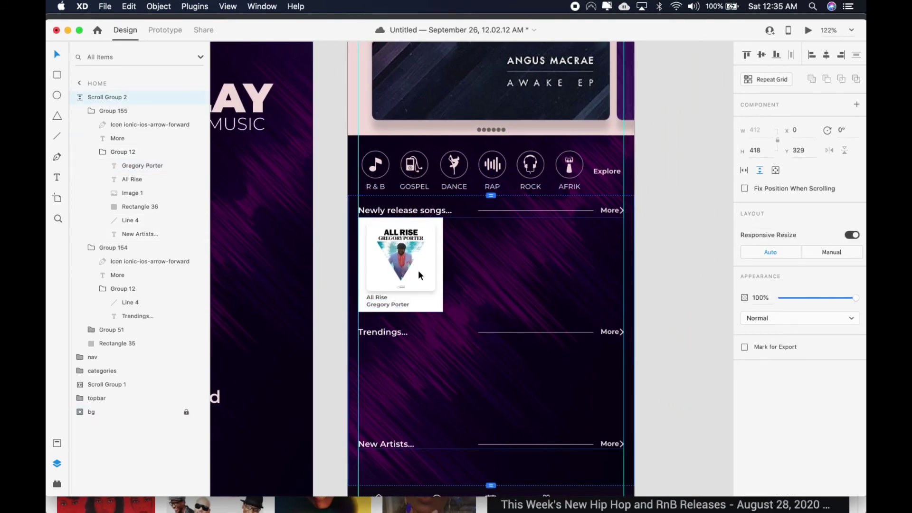
double_click(418, 270)
shift+click(377, 298)
shift+click(388, 304)
shift+click(438, 304)
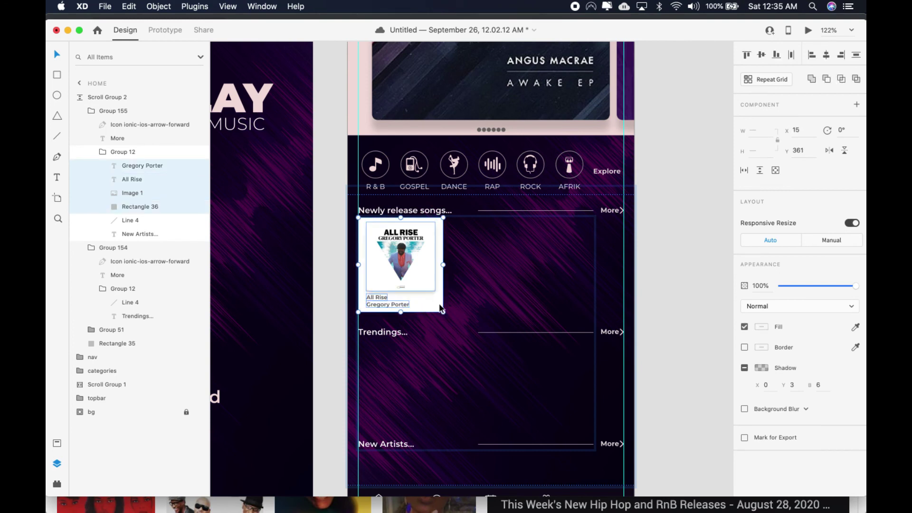
key(super+g)
Step: Duplicate the song card into an evenly spaced row of five ending at X 543, Y 361, and check the preview
drag(393, 269, 569, 284)
scroll(543, 298, right, 5)
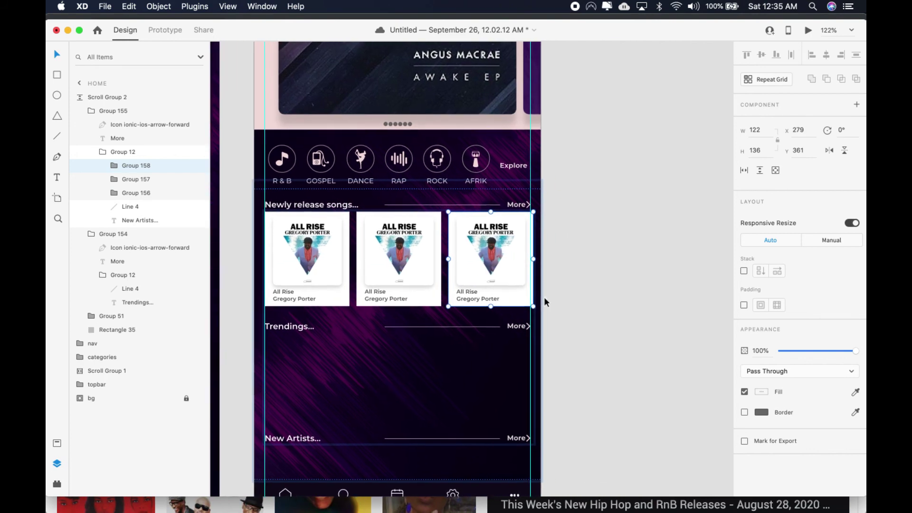
drag(454, 265, 672, 264)
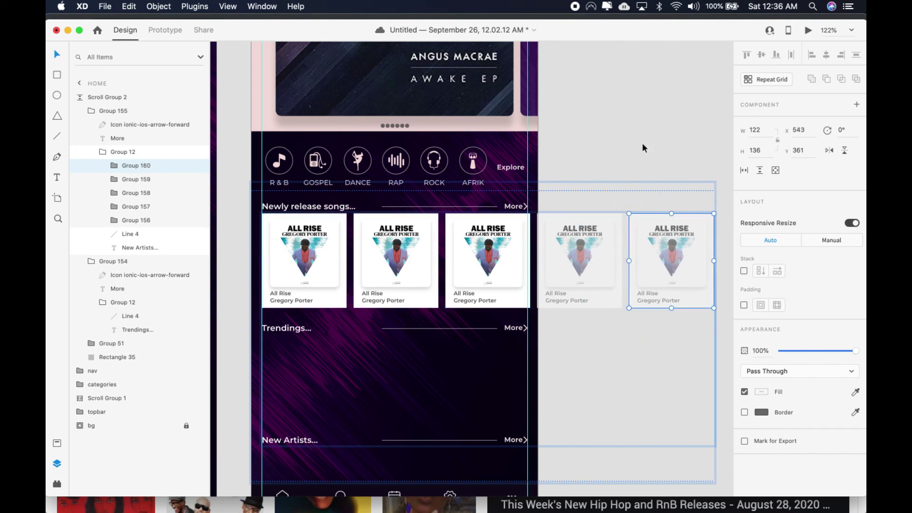
click(808, 30)
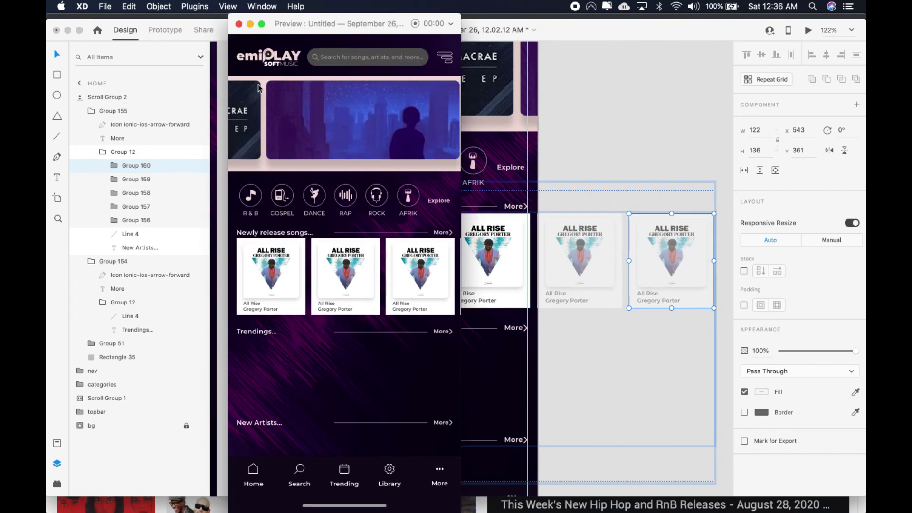
click(238, 23)
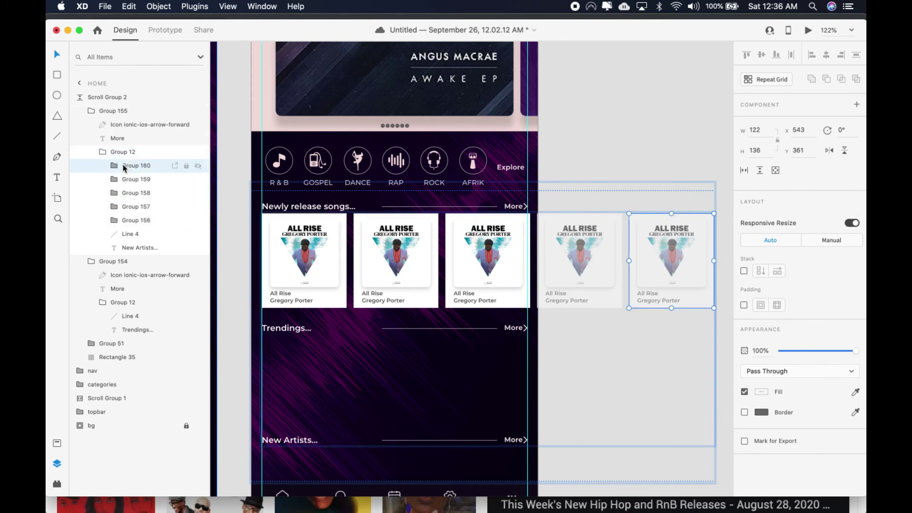
Step: Draw a 382 by 136 rectangle at X 15, Y 361 over the cards and make it a full-width horizontal scroll group
click(57, 75)
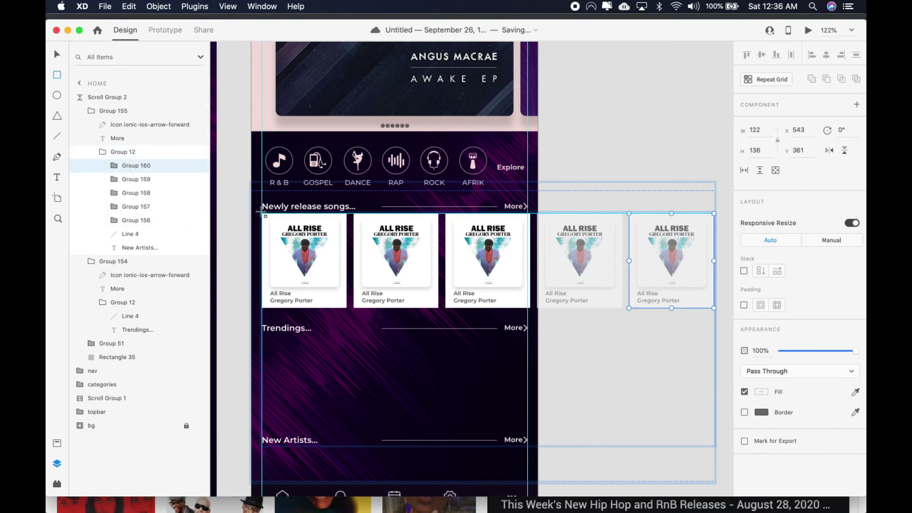
mouse_move(260, 213)
mouse_down()
mouse_move(503, 316)
mouse_move(526, 315)
mouse_move(526, 307)
mouse_up()
click(57, 54)
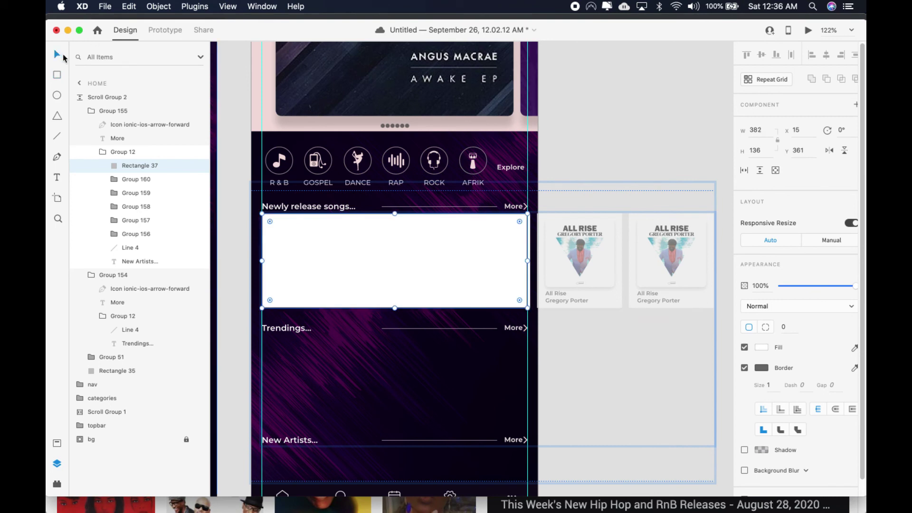
click(747, 174)
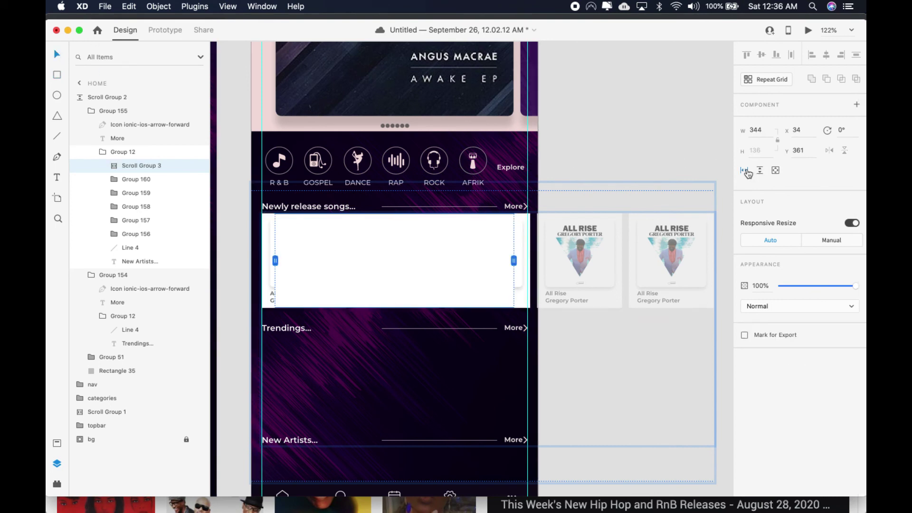
mouse_move(527, 260)
mouse_down()
mouse_move(515, 260)
mouse_move(527, 261)
mouse_up()
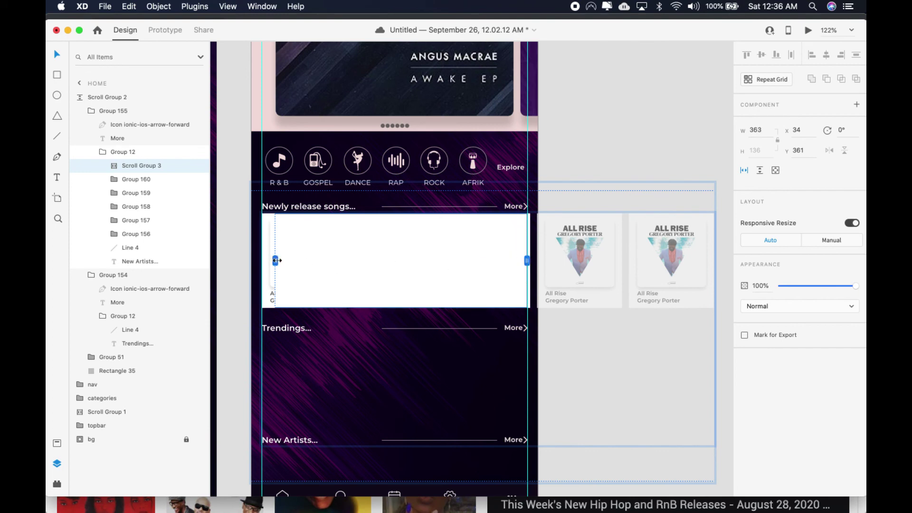
drag(275, 261, 262, 260)
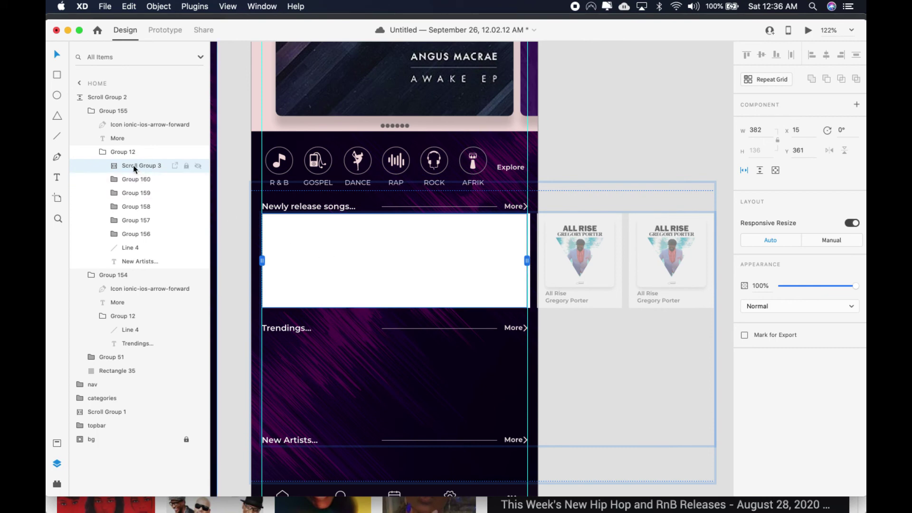
Step: Remove the border and fill from the rectangle inside the horizontal scroll group
click(149, 179)
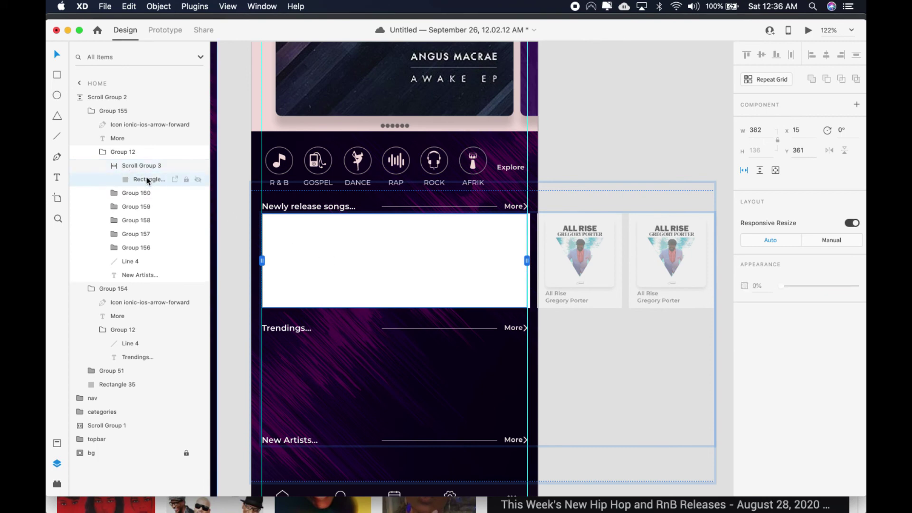
click(744, 368)
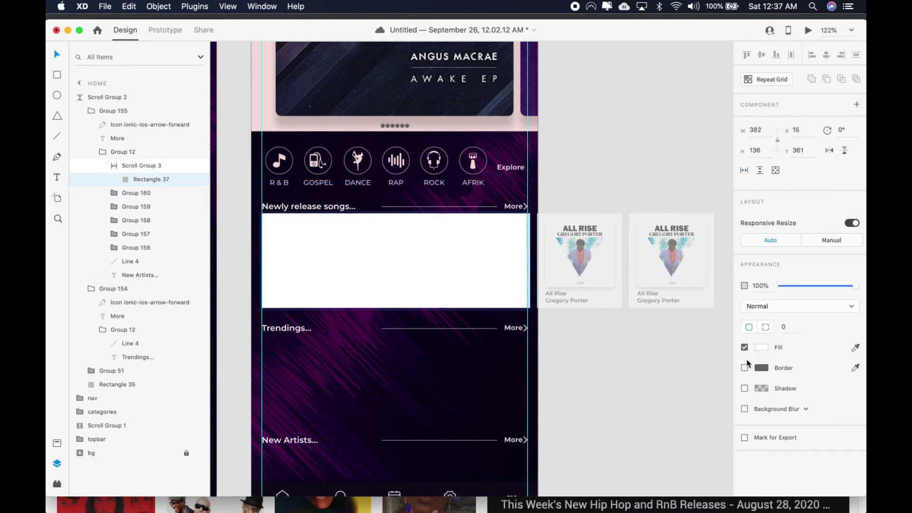
click(745, 347)
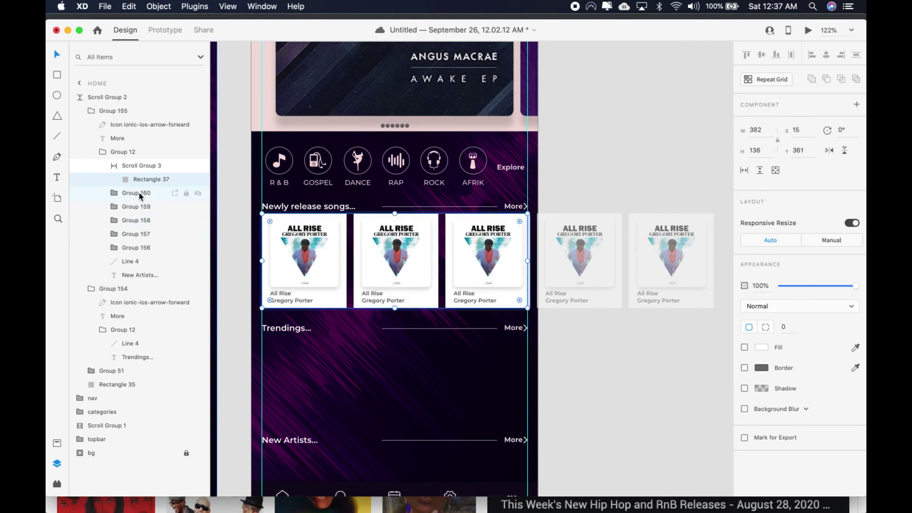
Step: Move all five song card groups into the horizontal scroll group and widen its rectangle to 656
click(133, 193)
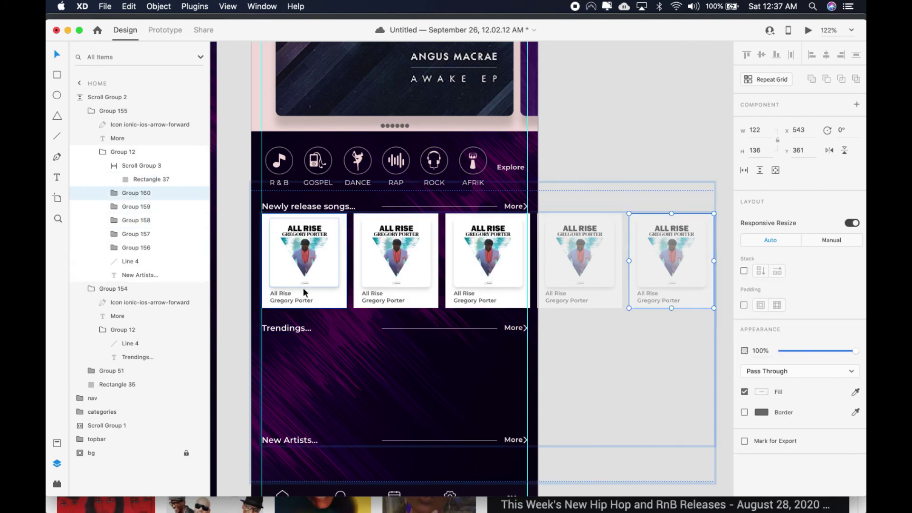
shift+click(135, 207)
shift+click(134, 220)
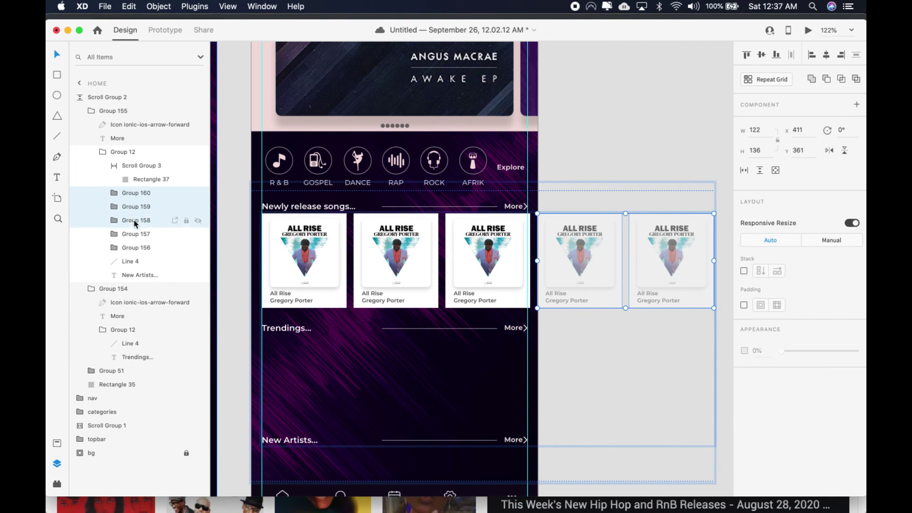
shift+click(133, 234)
shift+click(133, 248)
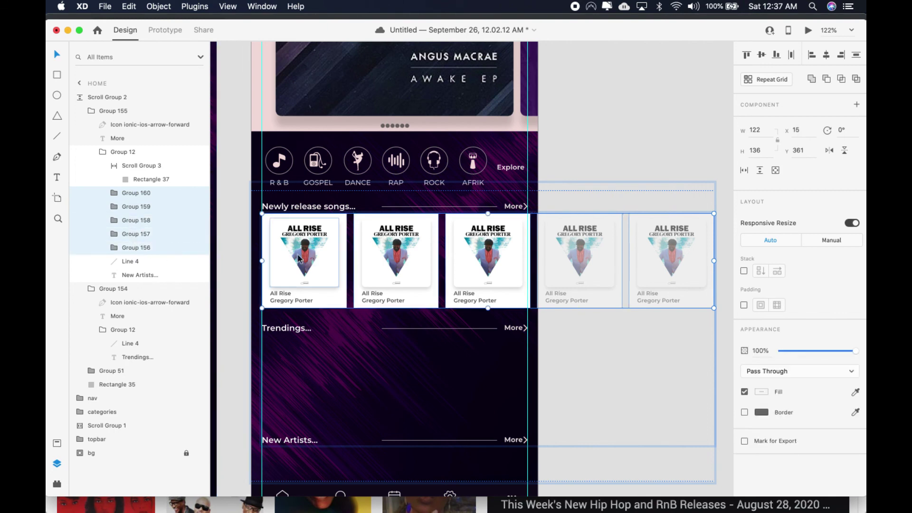
drag(135, 194, 159, 181)
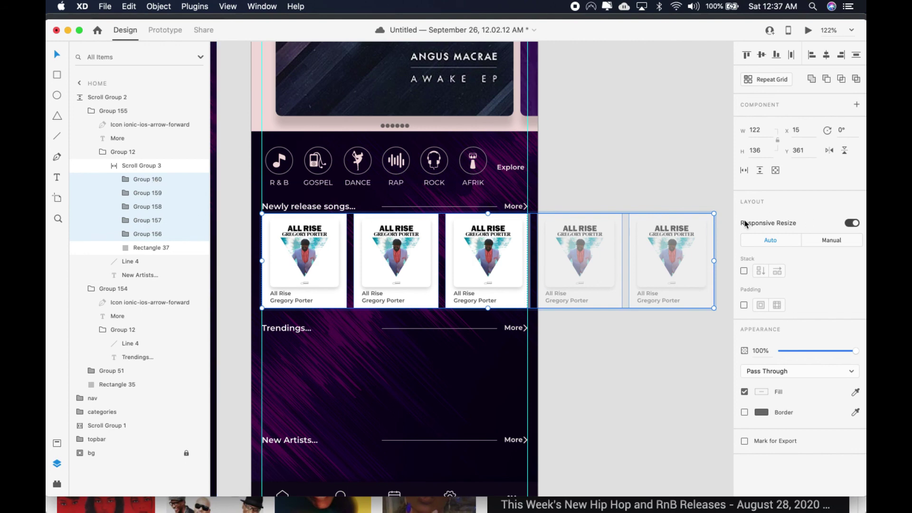
click(144, 249)
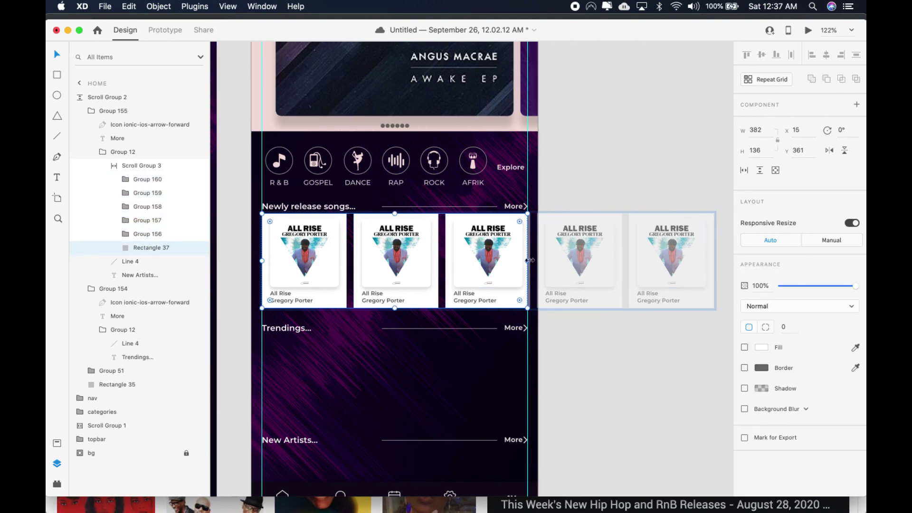
drag(530, 260, 692, 266)
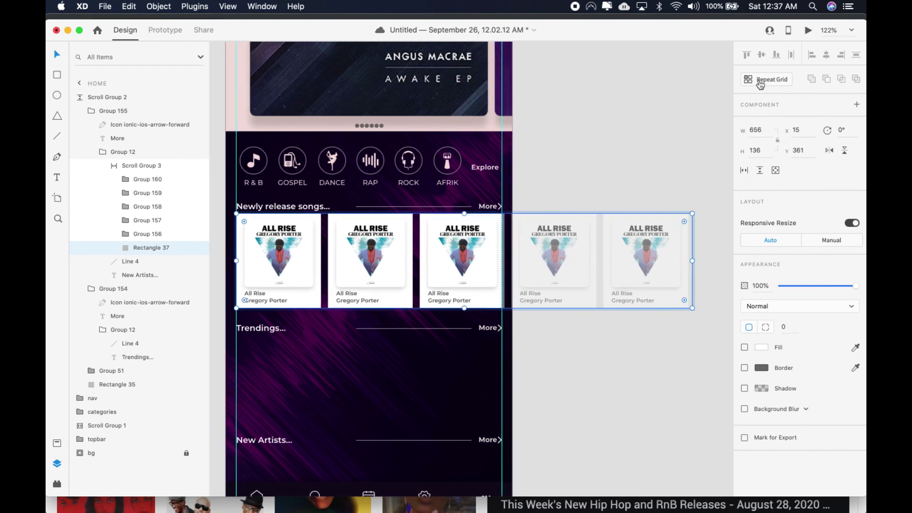
Step: Preview the Home screen and test the horizontal and vertical scrolling of the Newly release songs cards
click(808, 31)
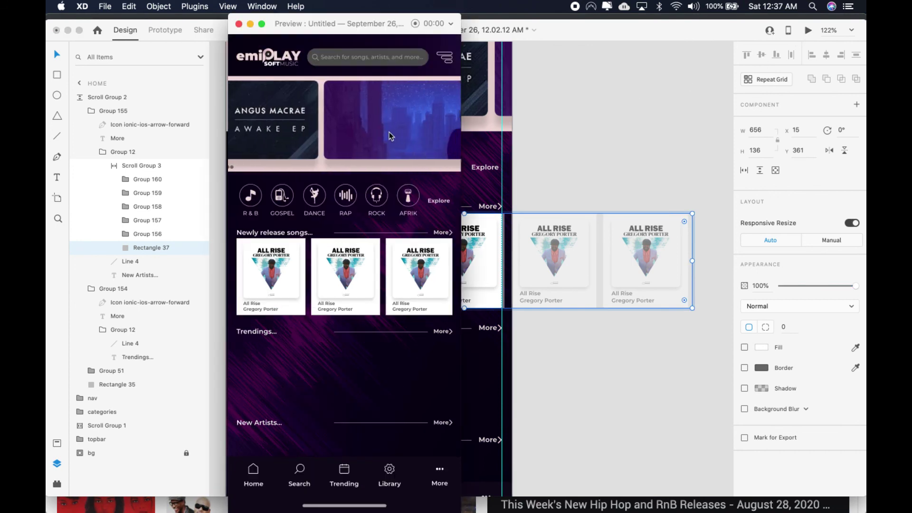
scroll(331, 298, right, 1)
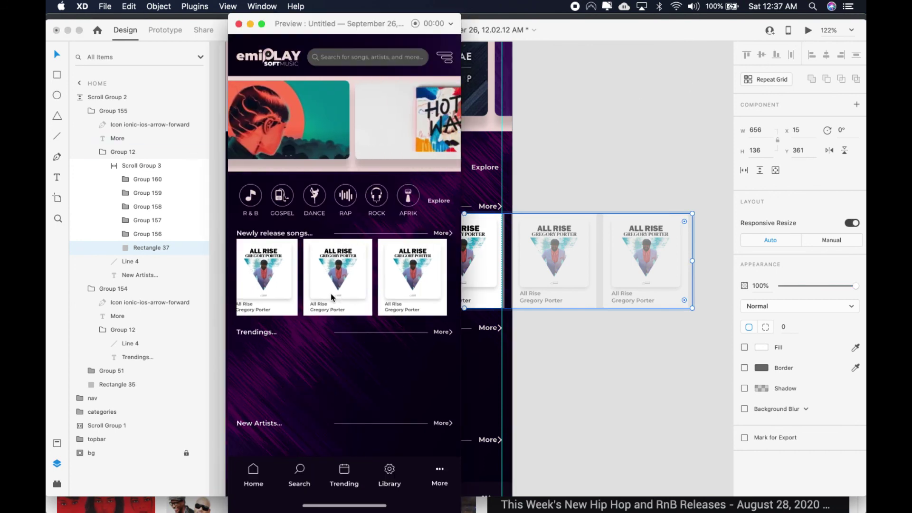
scroll(331, 298, left, 2)
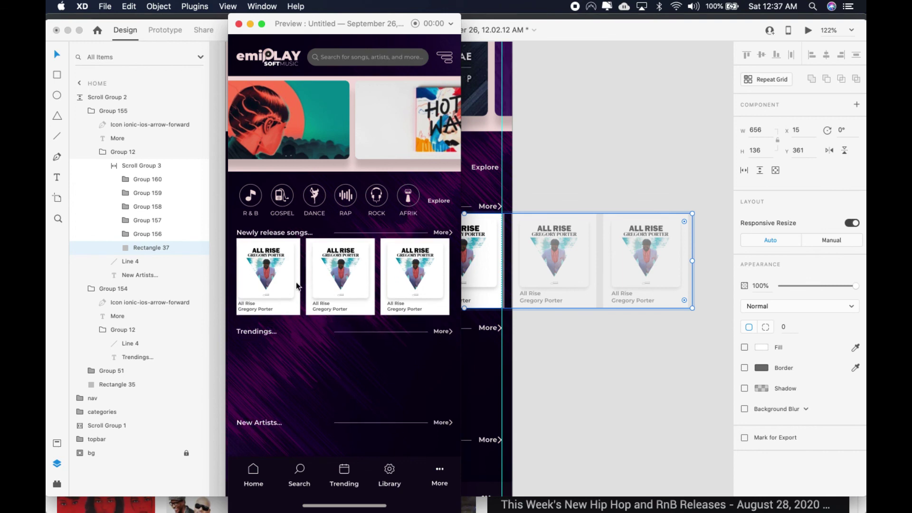
scroll(297, 287, up, 1)
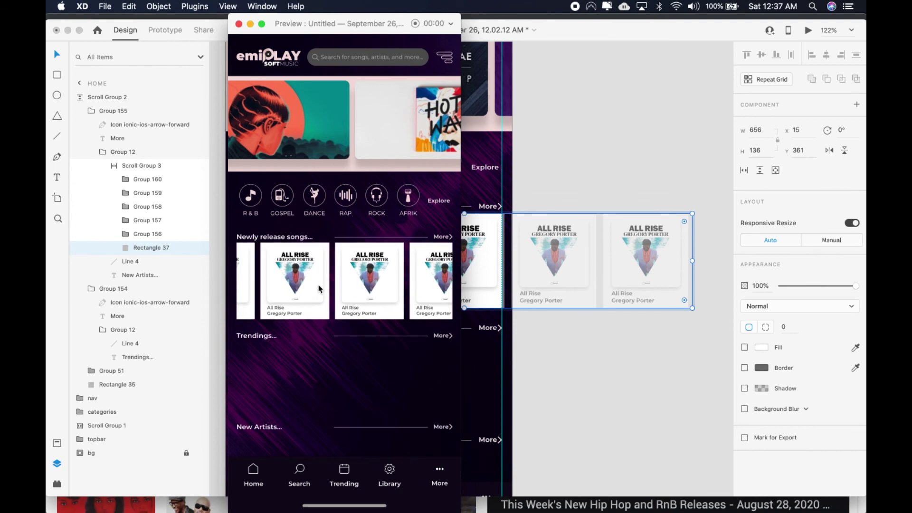
click(239, 25)
key(super+0)
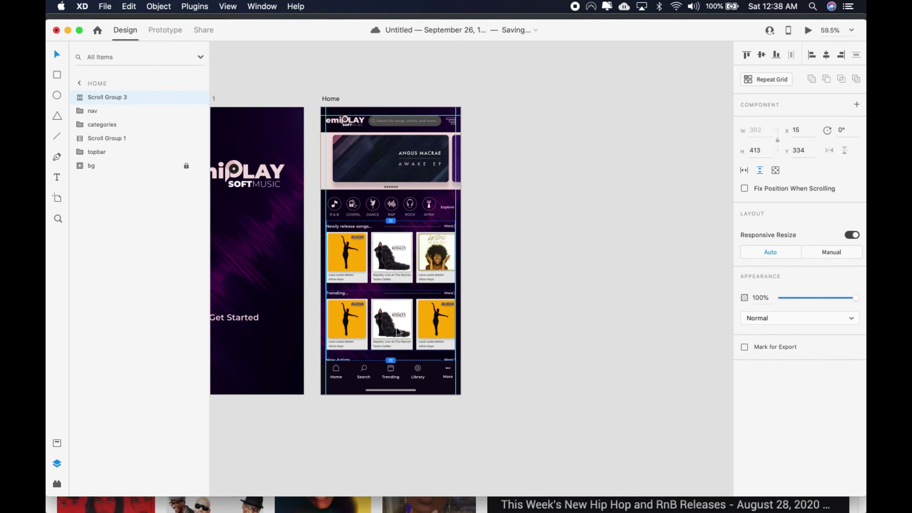
Step: Expand the vertical scroll group's layers and rename its lowest section, the circular artist cards group, as newArtists
click(81, 98)
click(125, 112)
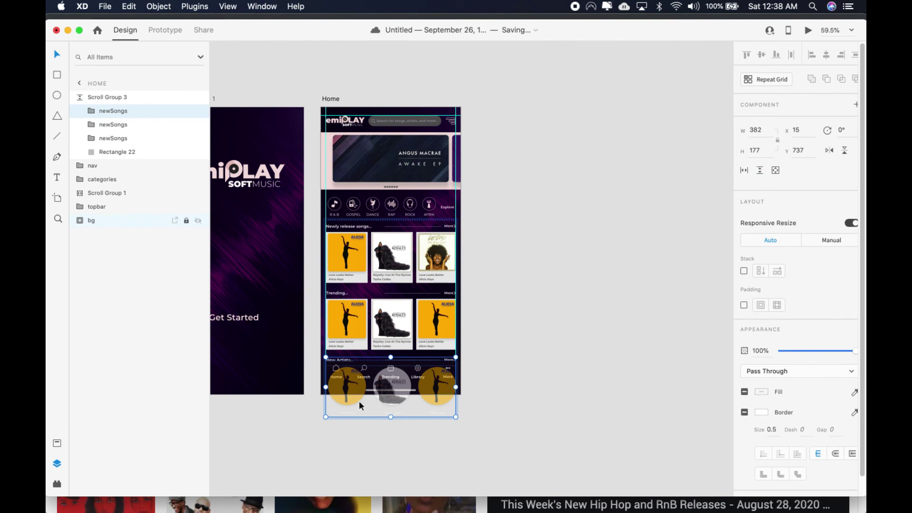
double_click(113, 112)
text(newArtist)
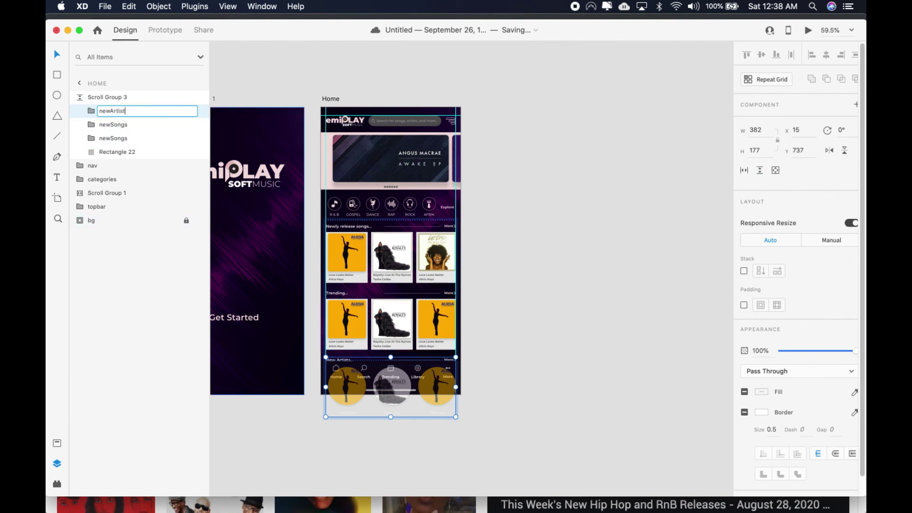
text(s)
key(Return)
Step: Rename the Trending section's group inside the vertical scroll group as trending
click(122, 126)
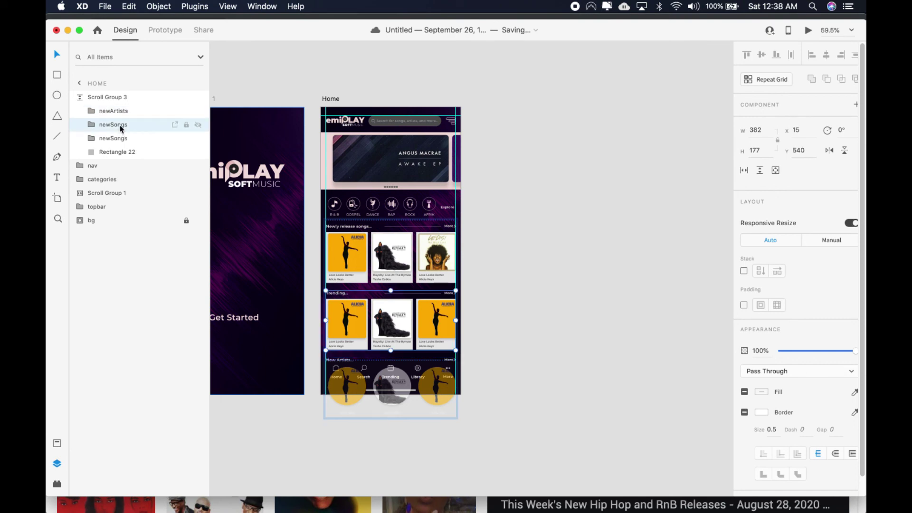
double_click(120, 126)
text(tre)
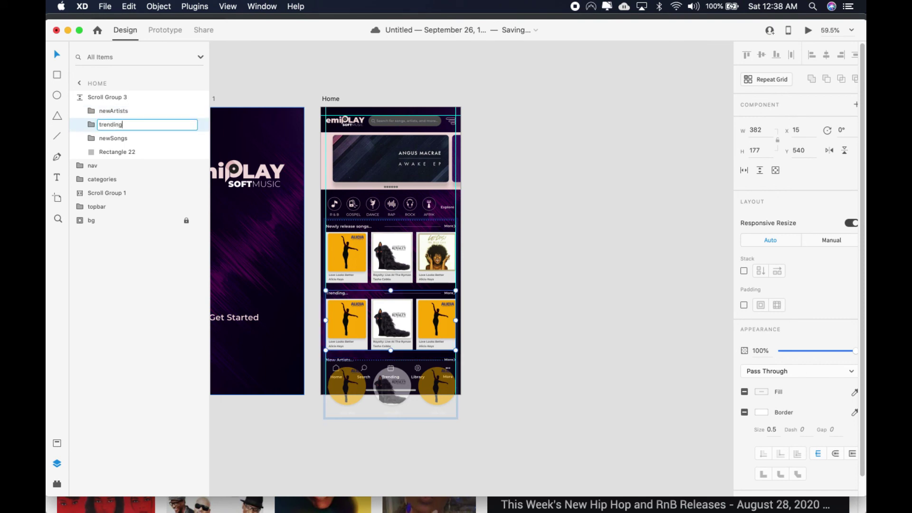
text(nding)
click(102, 179)
Step: Preview the prototype from the splash screen to its Get Started screen and close the preview
key(super+Return)
click(239, 24)
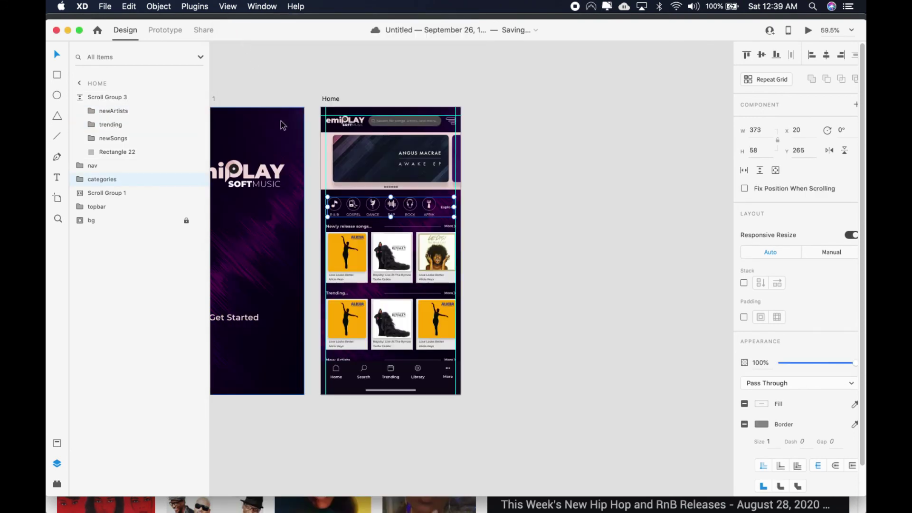
click(510, 224)
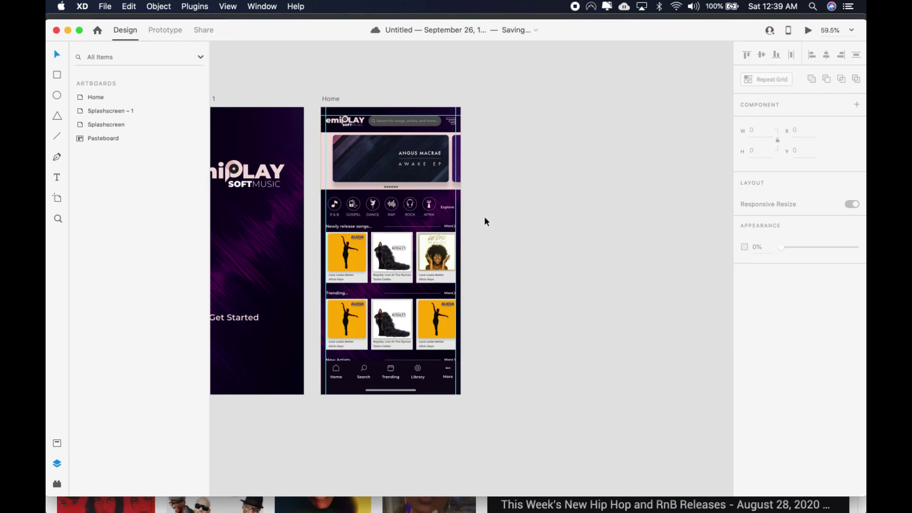
scroll(485, 221, down, 5)
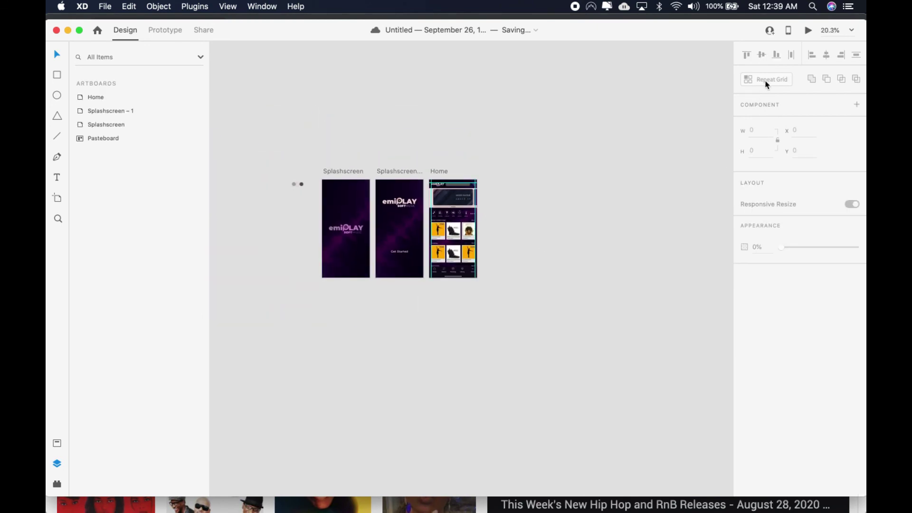
click(810, 31)
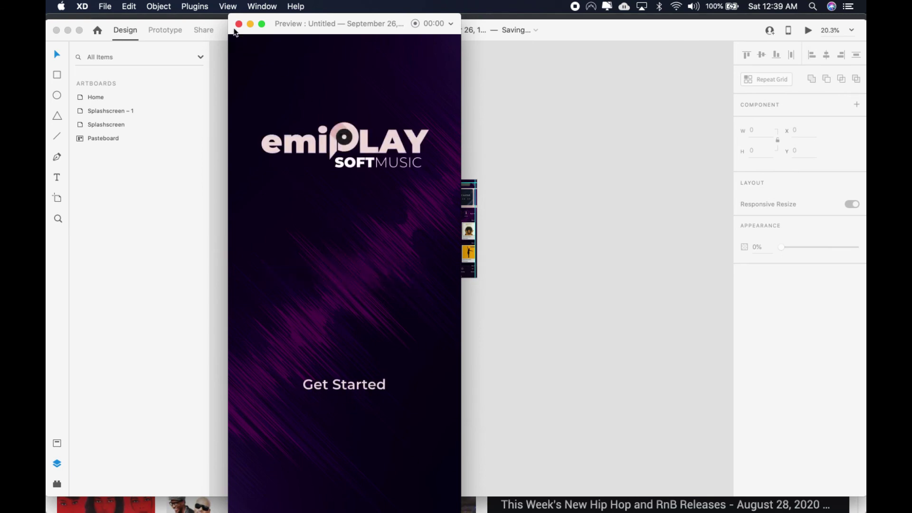
click(238, 25)
Step: Link the Get Started text on the Splashscreen – 1 artboard to the Home artboard and choose the interaction's action type
click(387, 171)
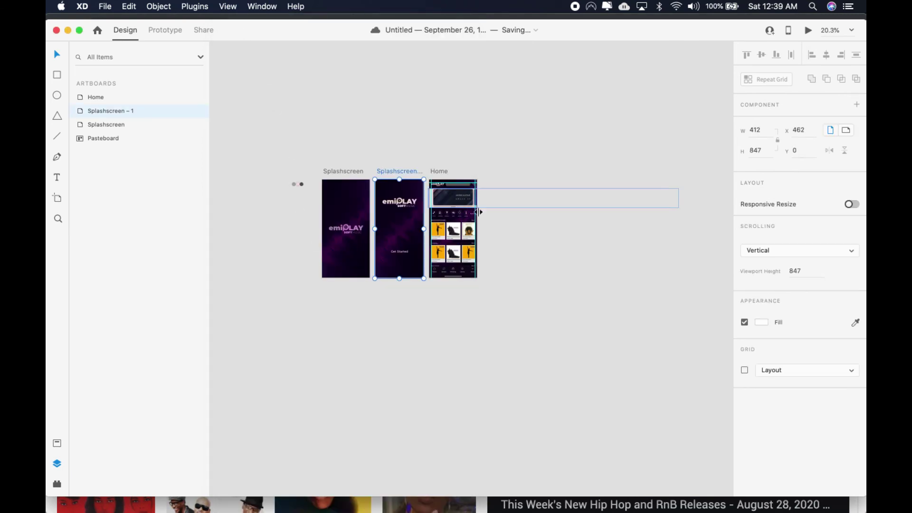
scroll(480, 212, up, 5)
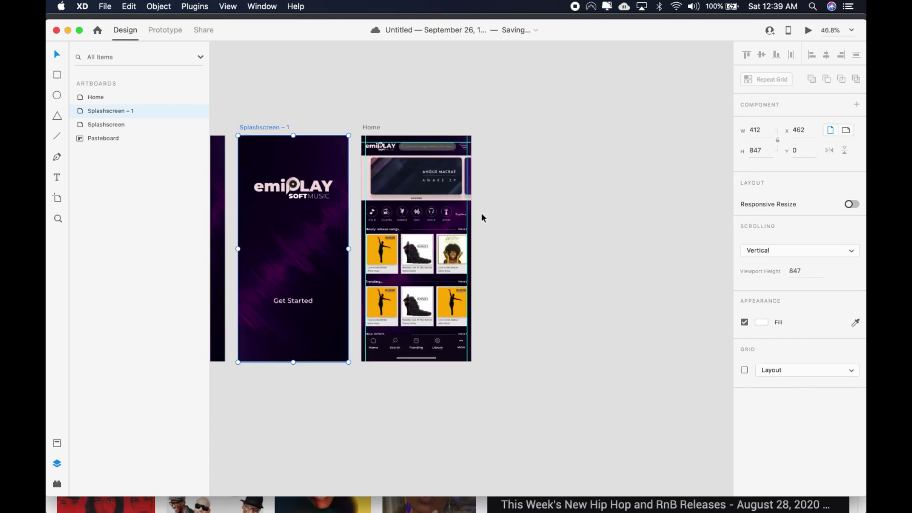
click(169, 31)
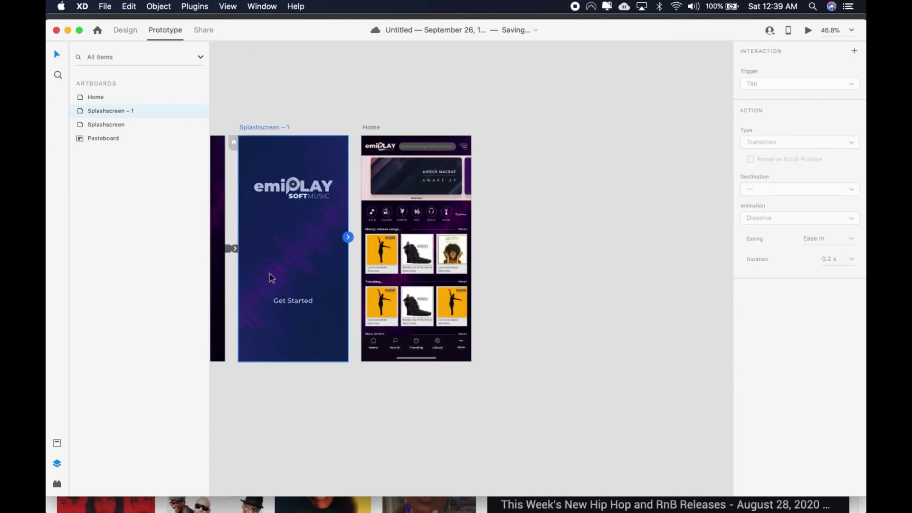
click(295, 301)
drag(315, 301, 373, 209)
click(763, 144)
click(766, 142)
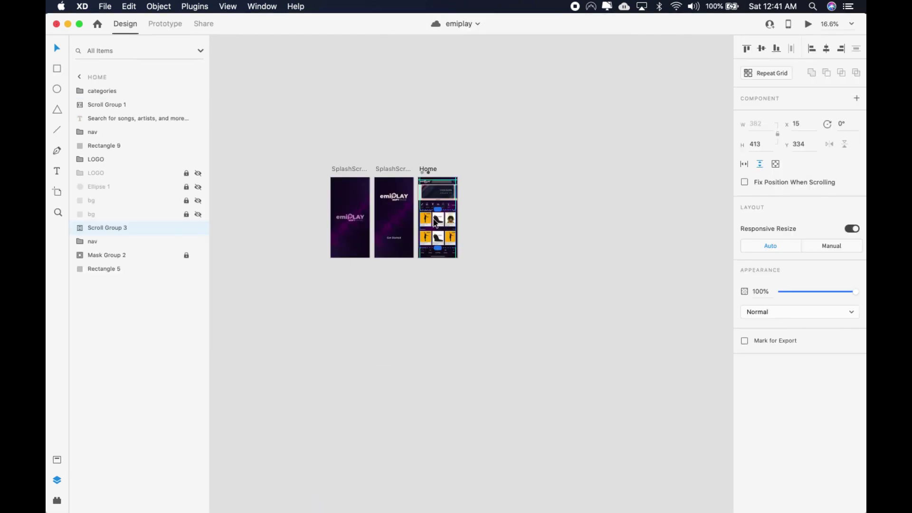
Step: Preview the emiplay prototype, follow Get Started to the Home screen and scroll the banner carousel to its last banner
click(469, 331)
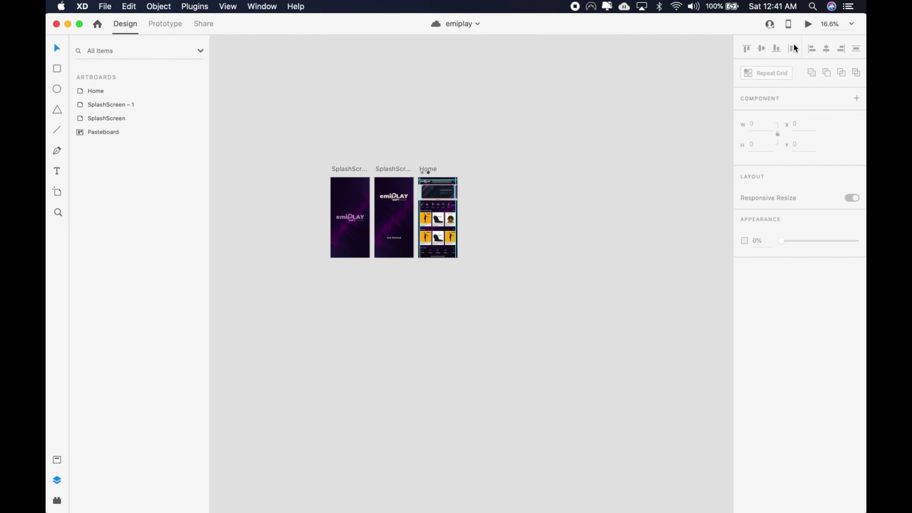
click(809, 26)
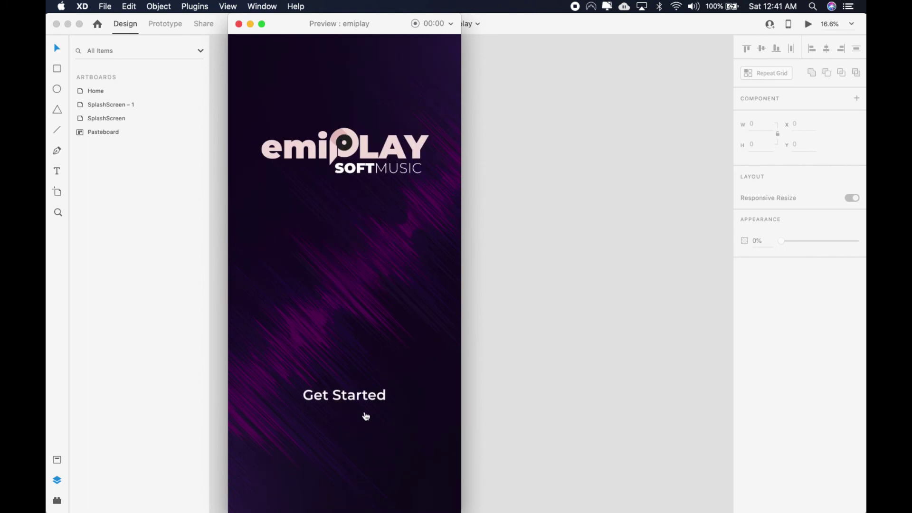
click(367, 405)
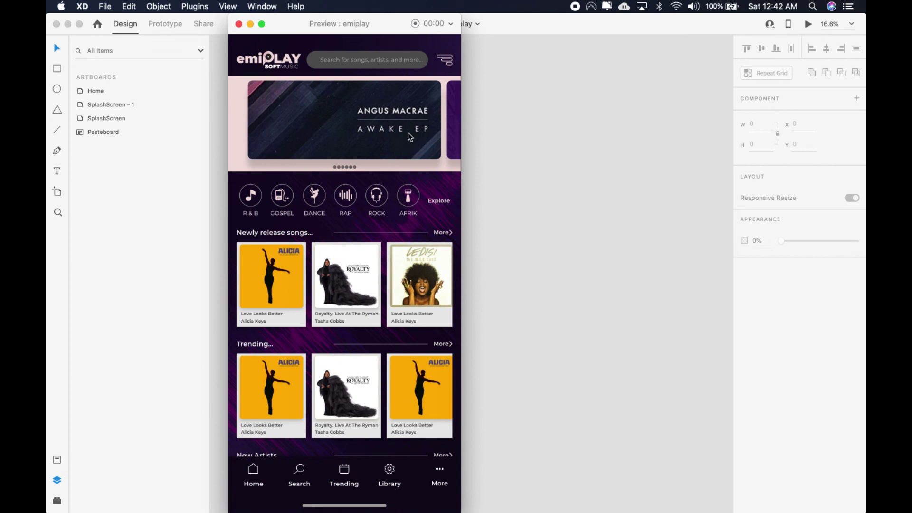
drag(408, 133, 346, 141)
drag(432, 143, 313, 141)
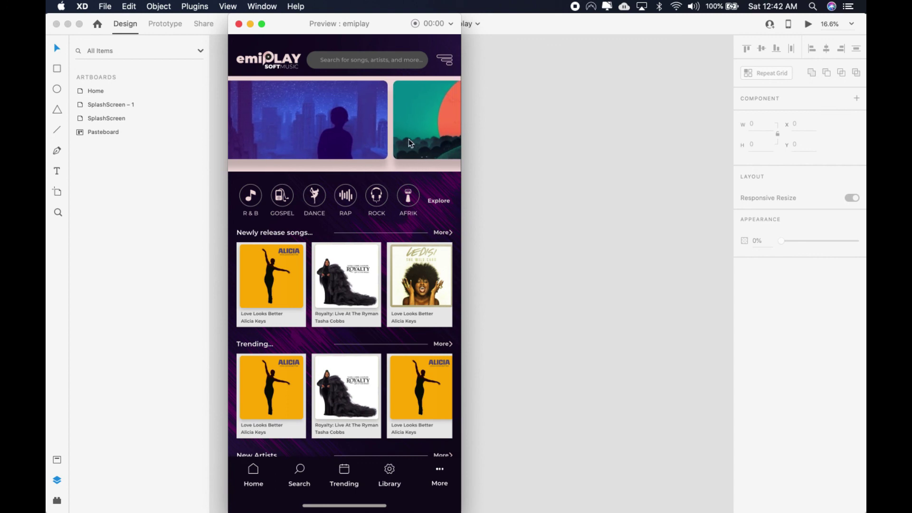
scroll(415, 142, right, 10)
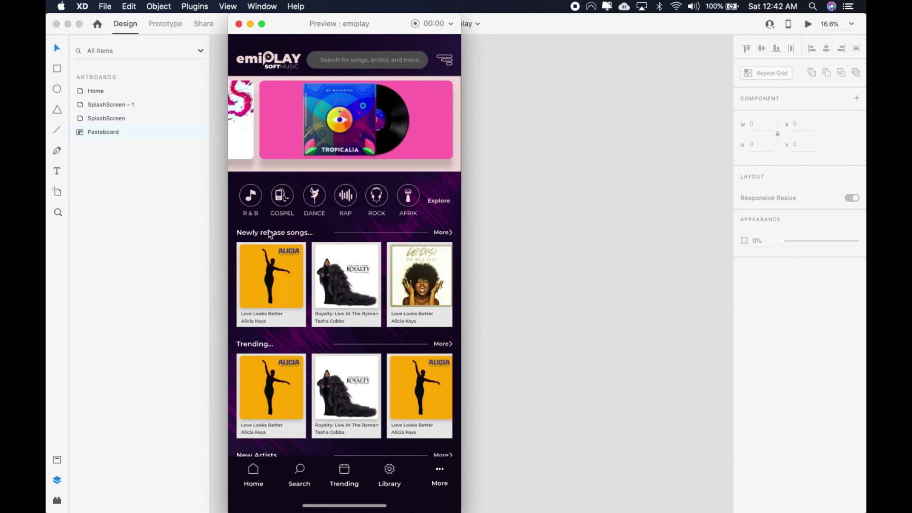
Step: Test the horizontal scrolling of the Newly release songs and Trending cards in the preview
scroll(390, 302, right, 5)
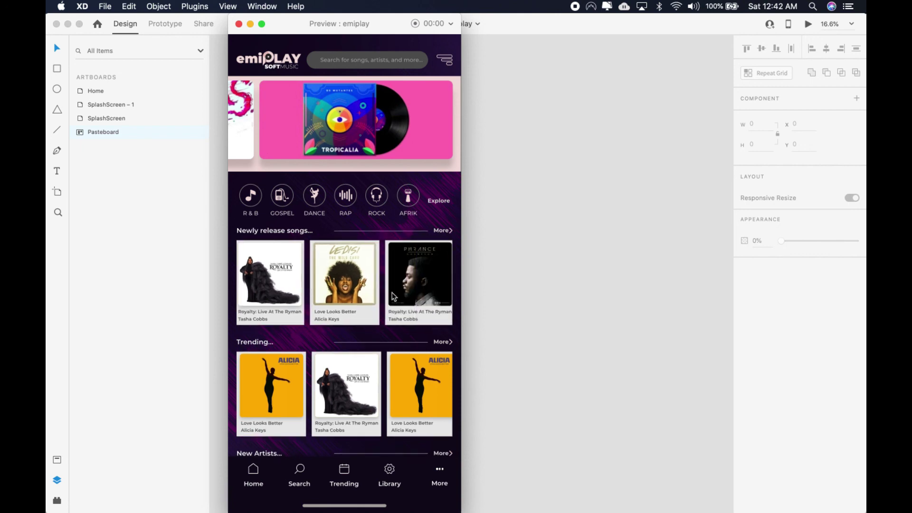
scroll(313, 297, down, 1)
drag(299, 287, 377, 297)
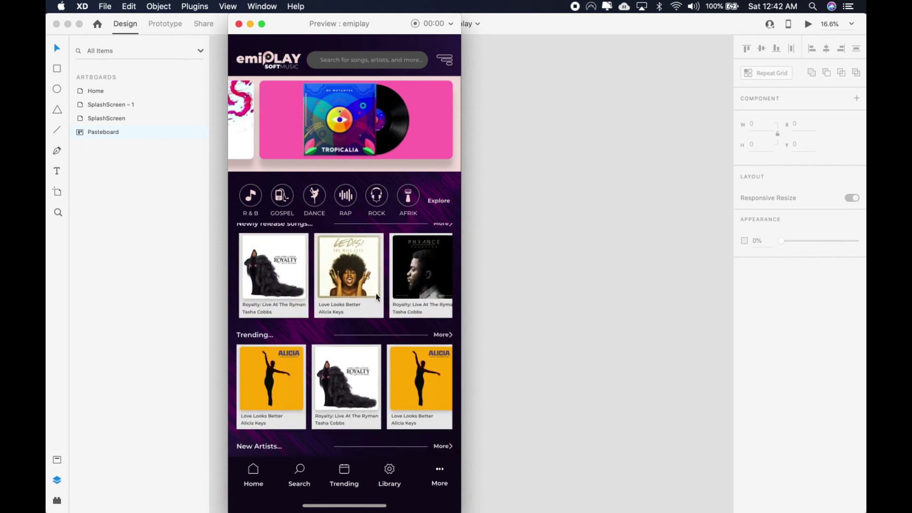
drag(354, 385, 293, 386)
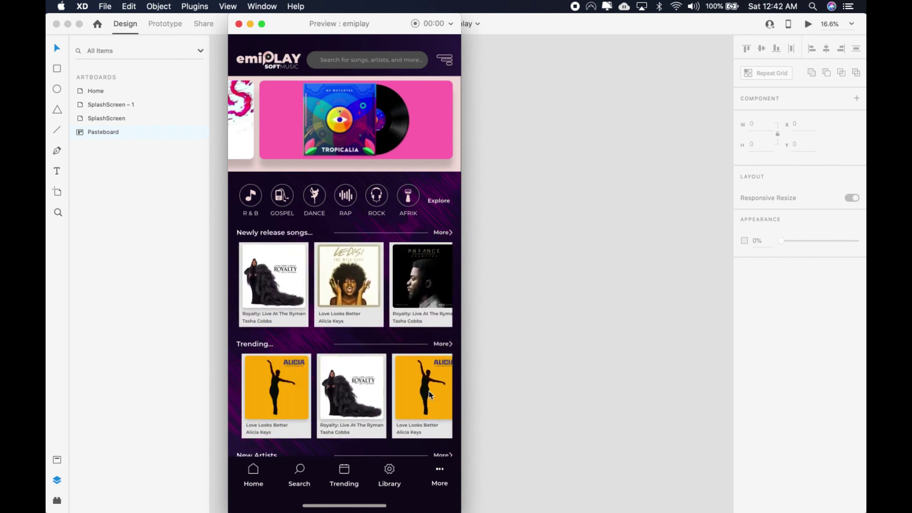
Step: Scroll down to New Artists in the preview, test its horizontal scrolling and close the preview
scroll(333, 399, down, 5)
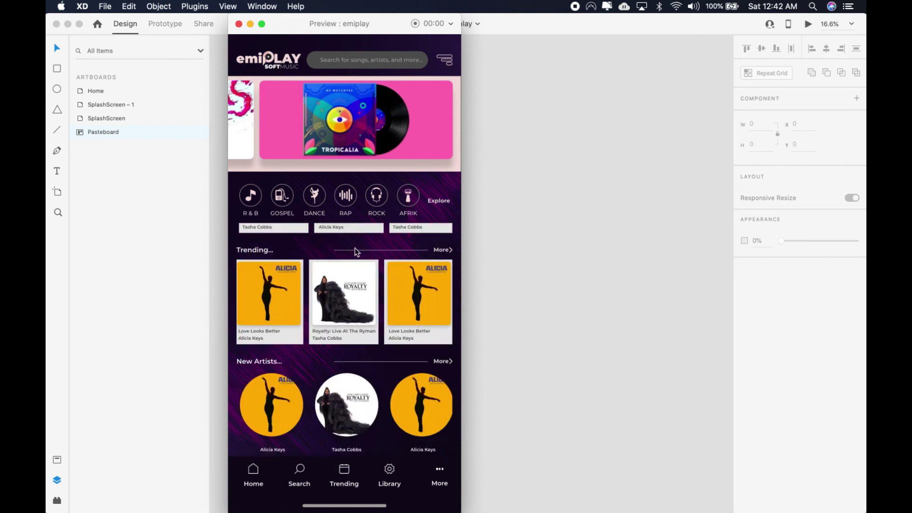
scroll(397, 418, right, 1)
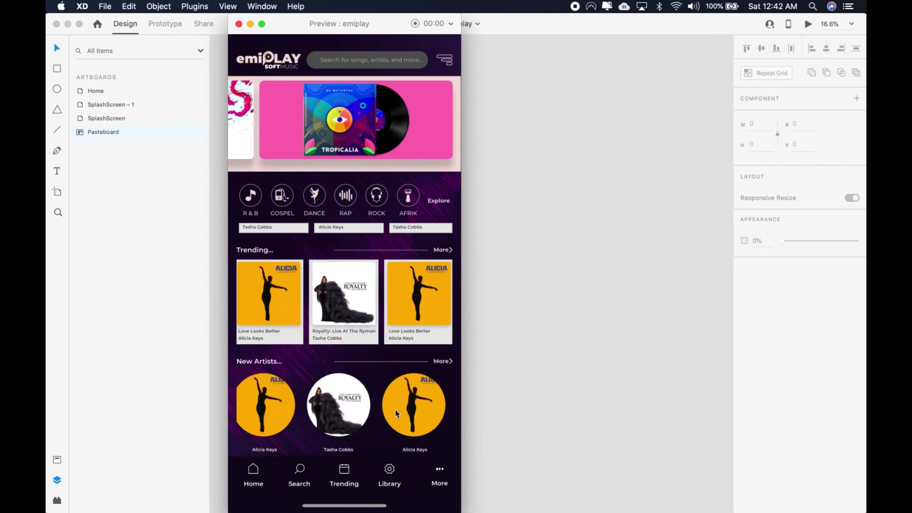
scroll(333, 414, up, 1)
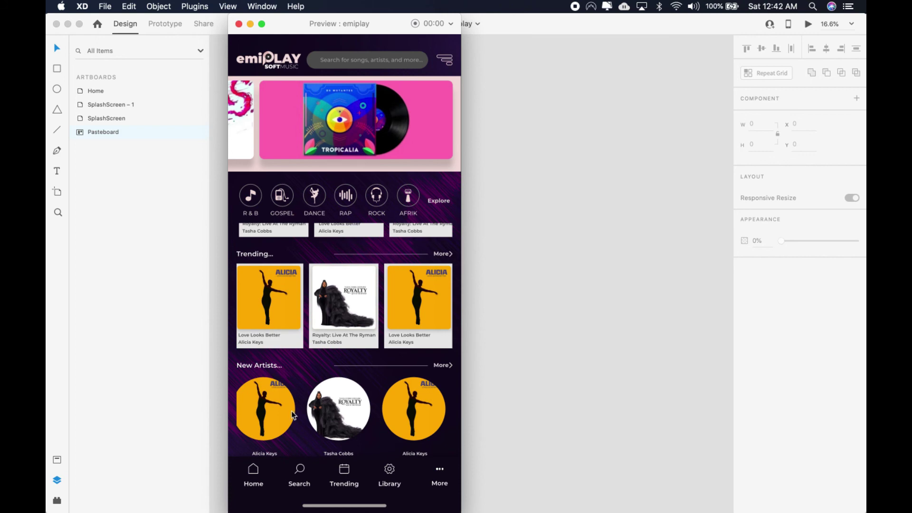
scroll(293, 416, right, 3)
scroll(328, 423, down, 1)
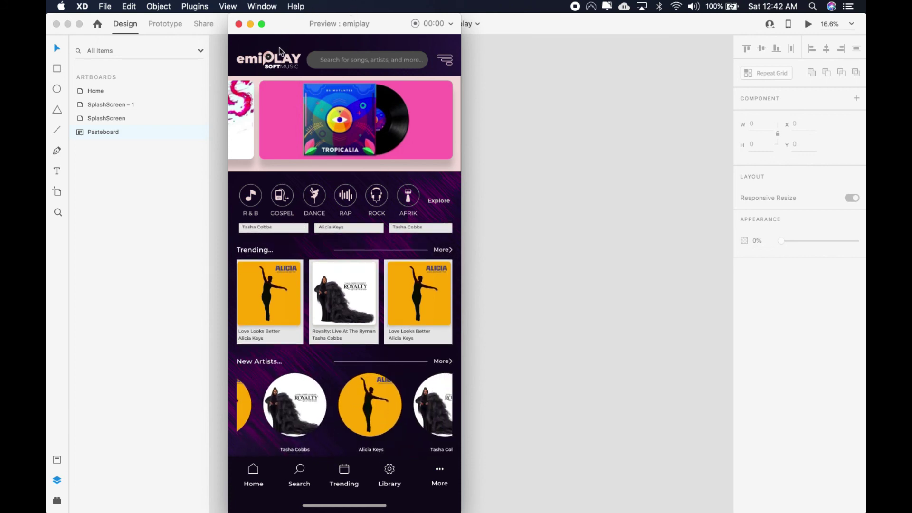
click(239, 25)
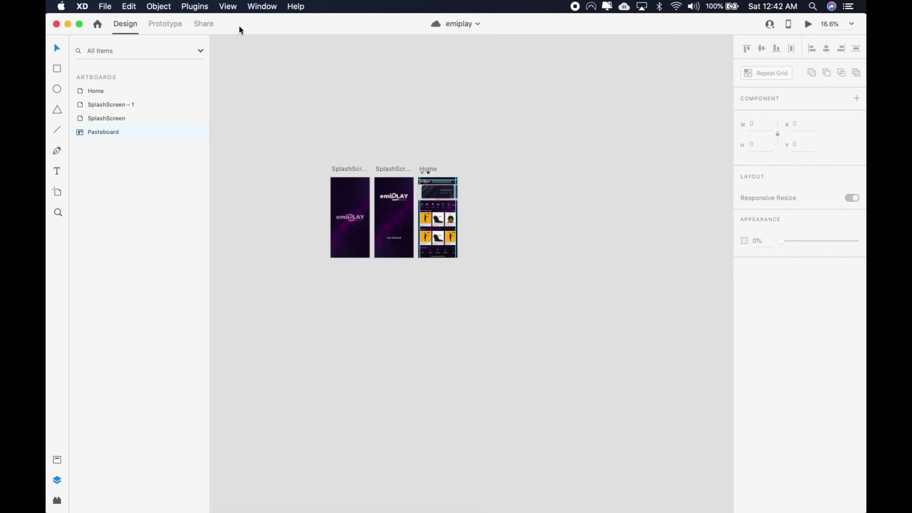